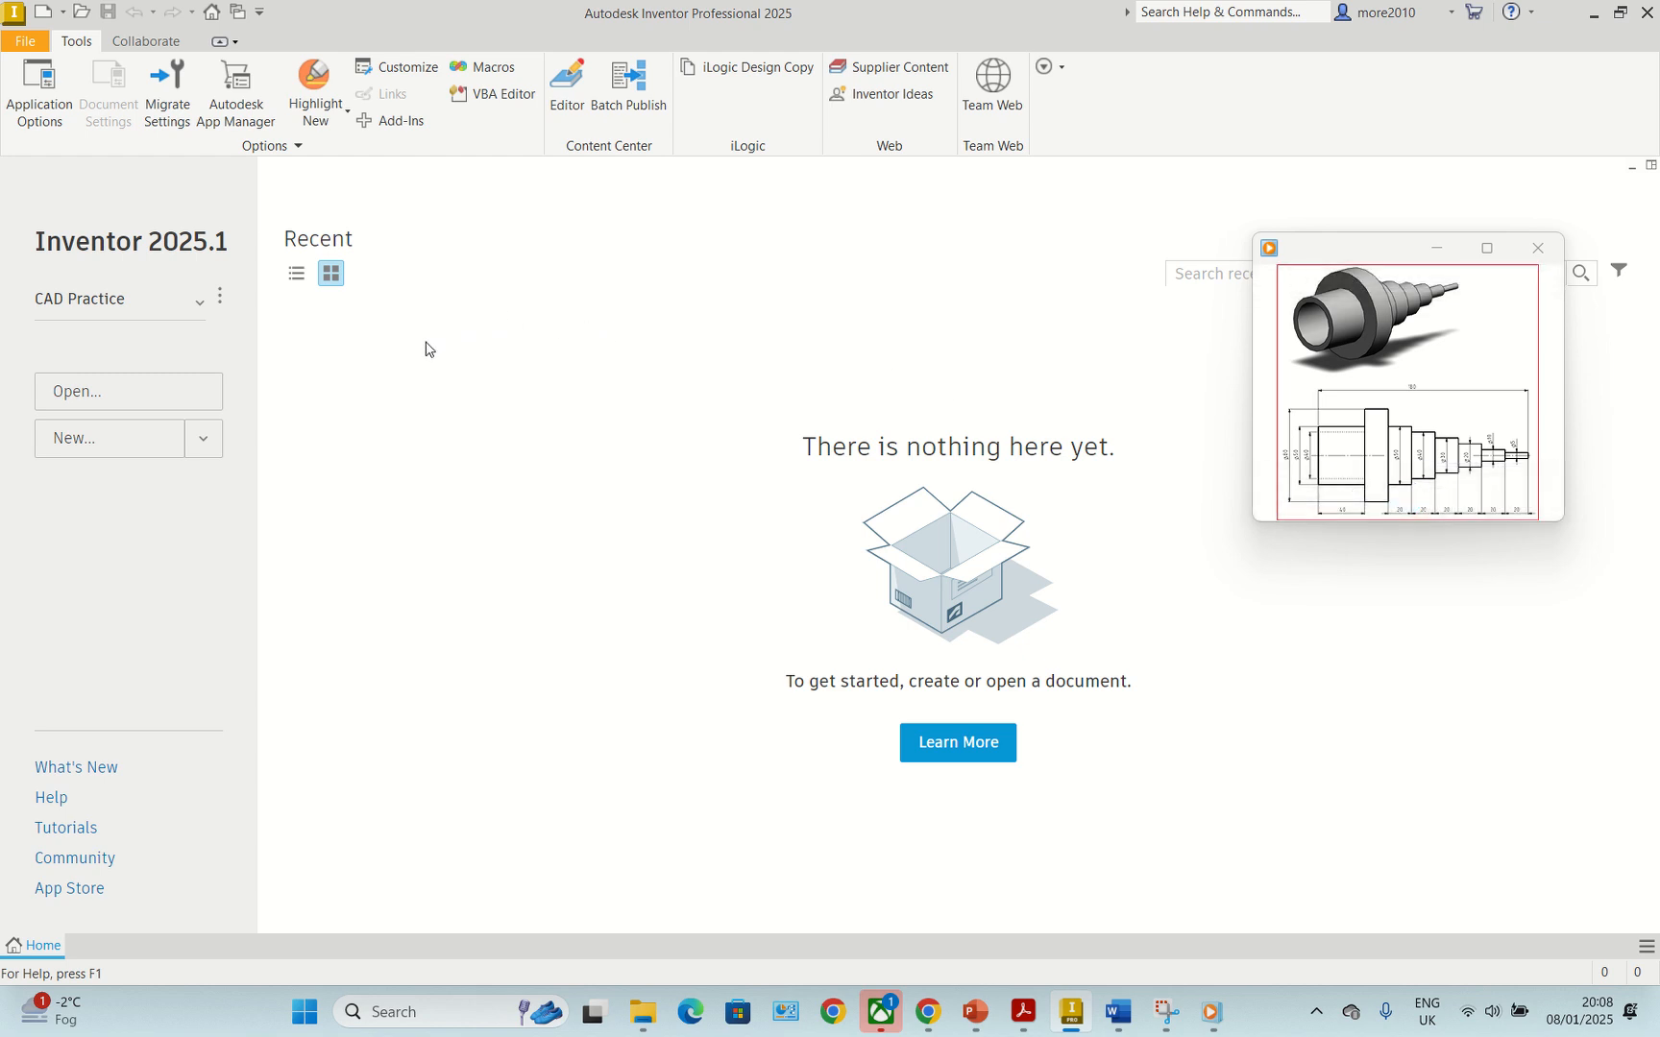
- Create a new part from the metric Standard (mm).ipt template
click(130, 443)
click(720, 306)
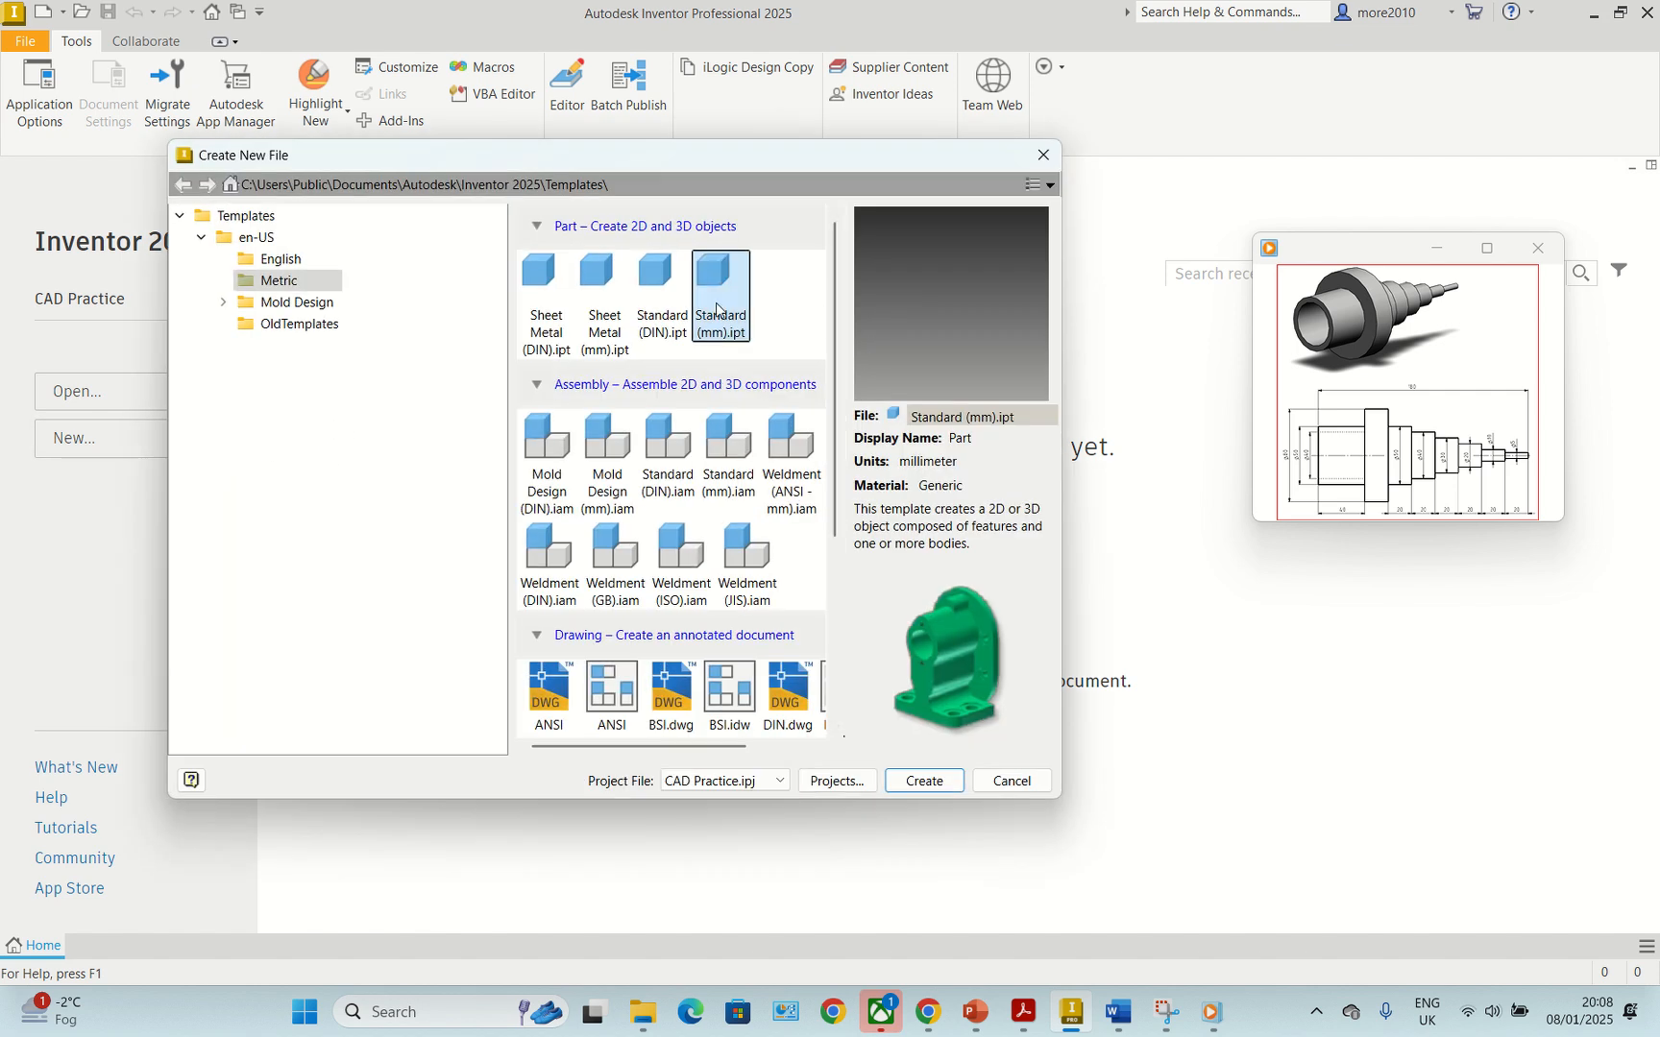
click(937, 784)
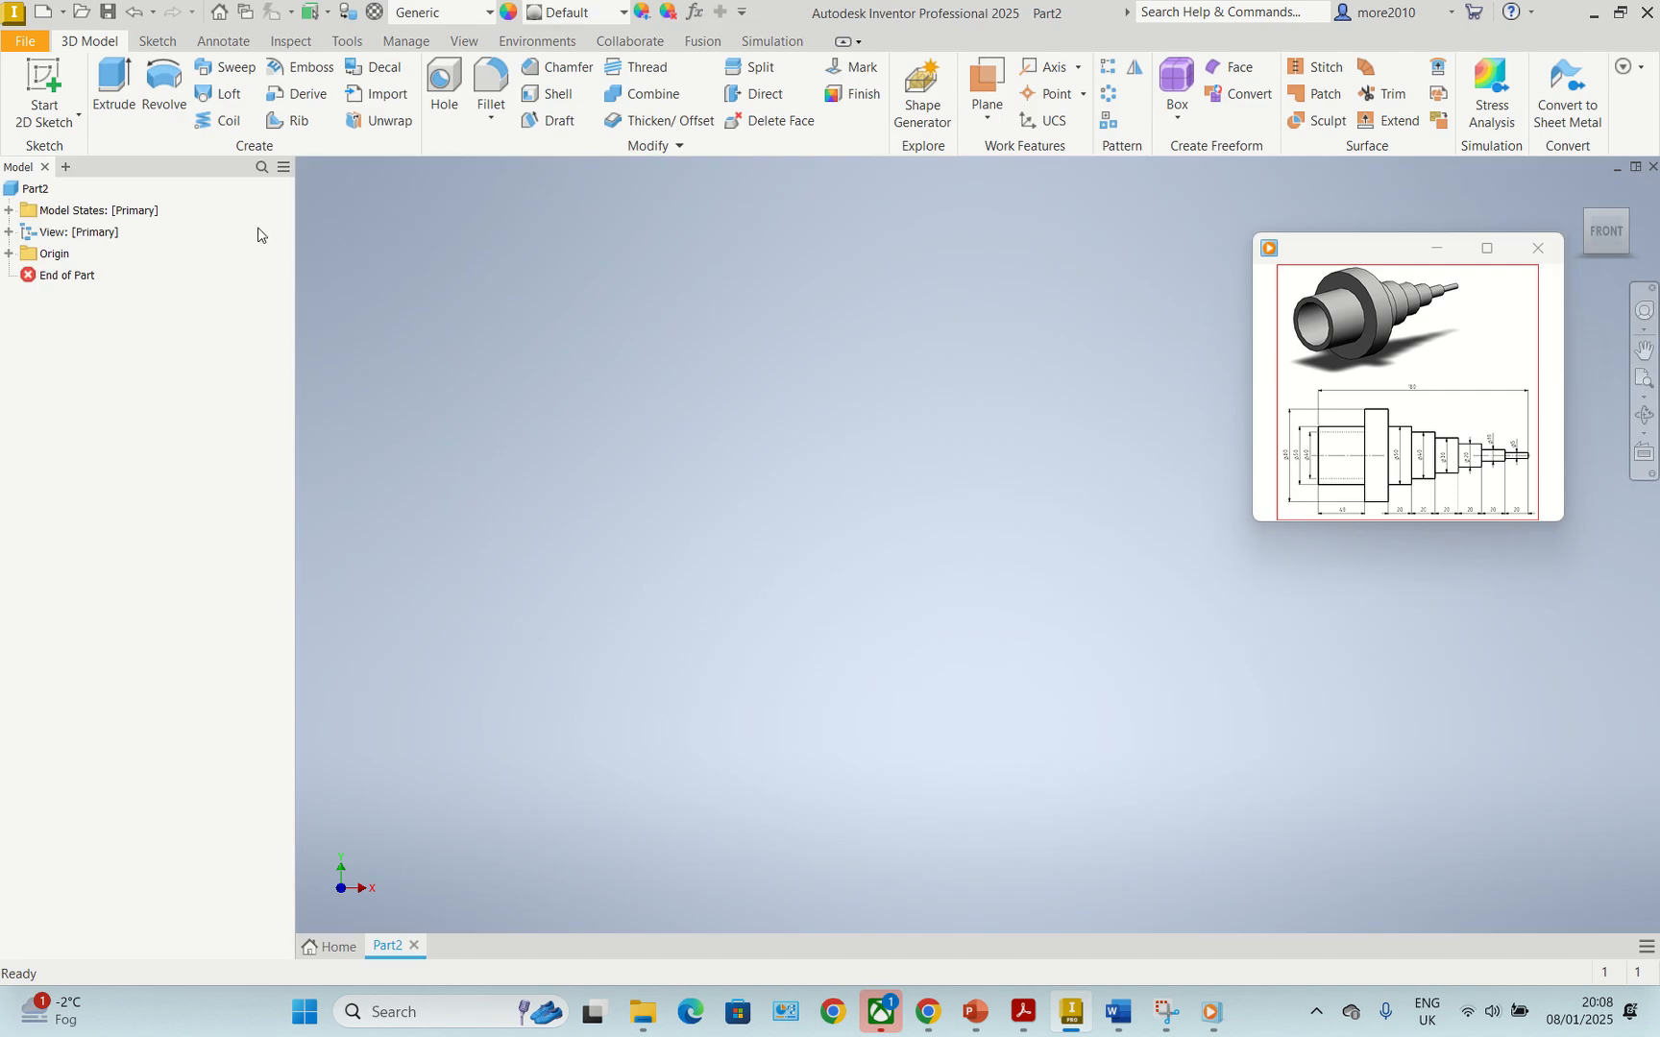
- Save the part as "Step and cut" in the Training CAD folder
click(107, 14)
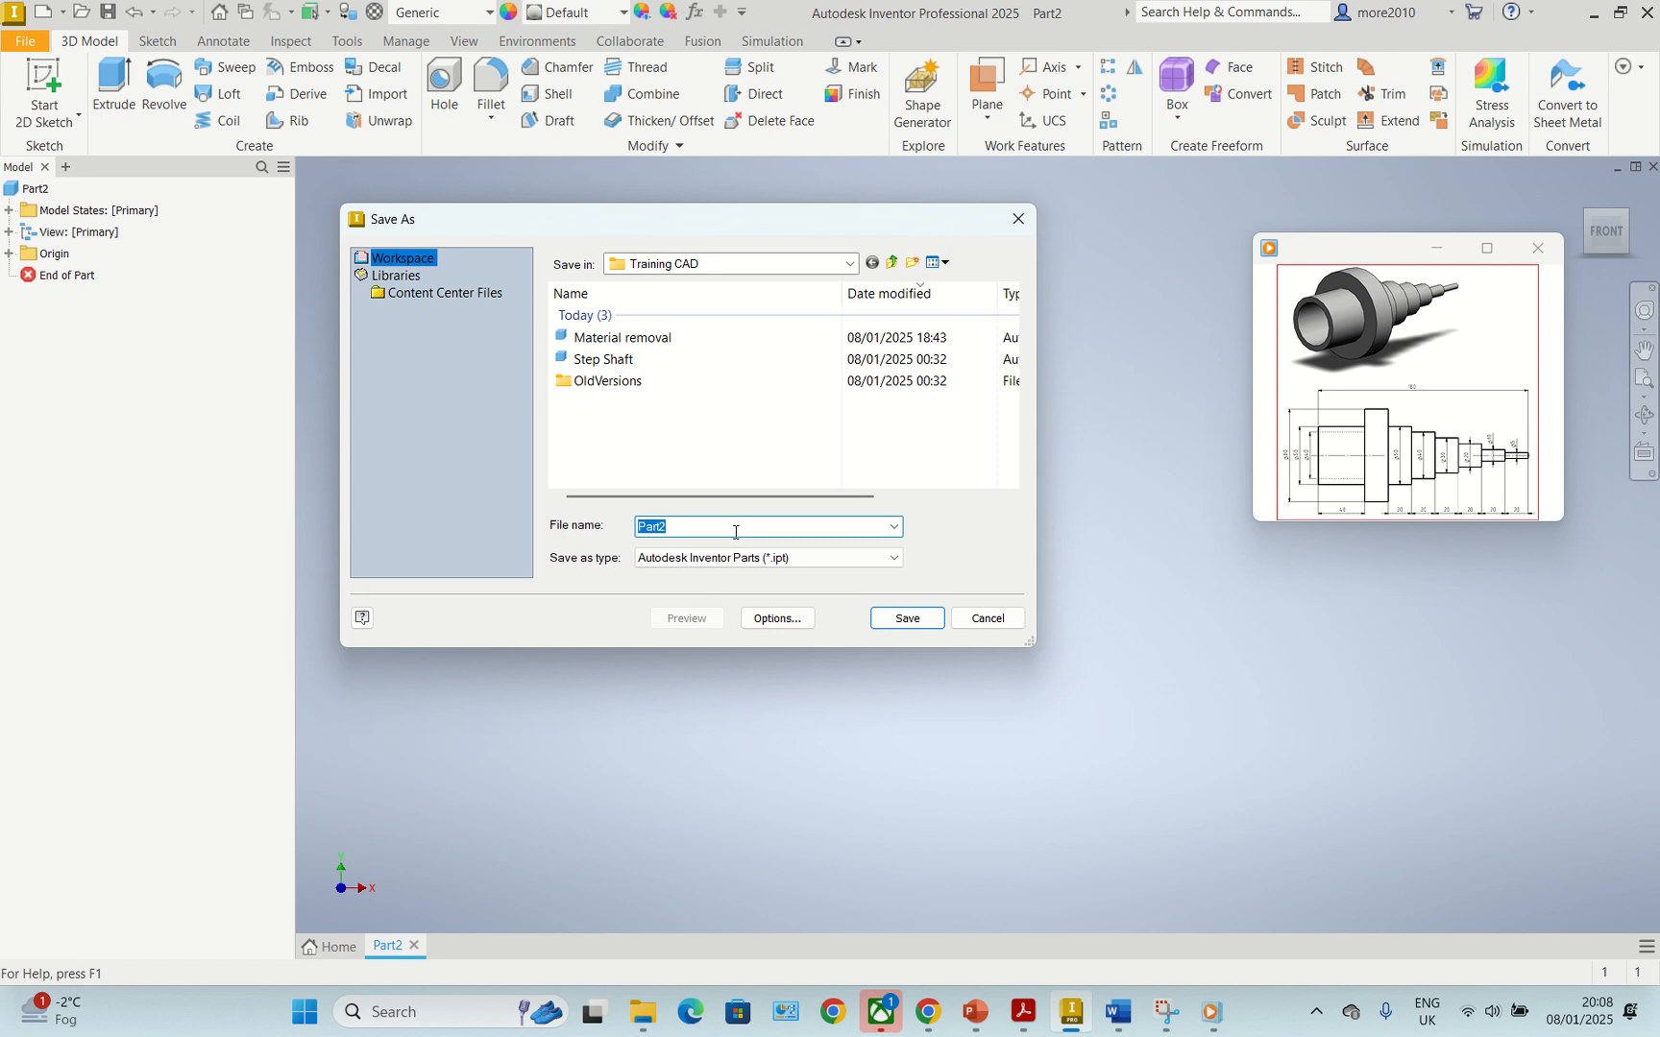
text(St)
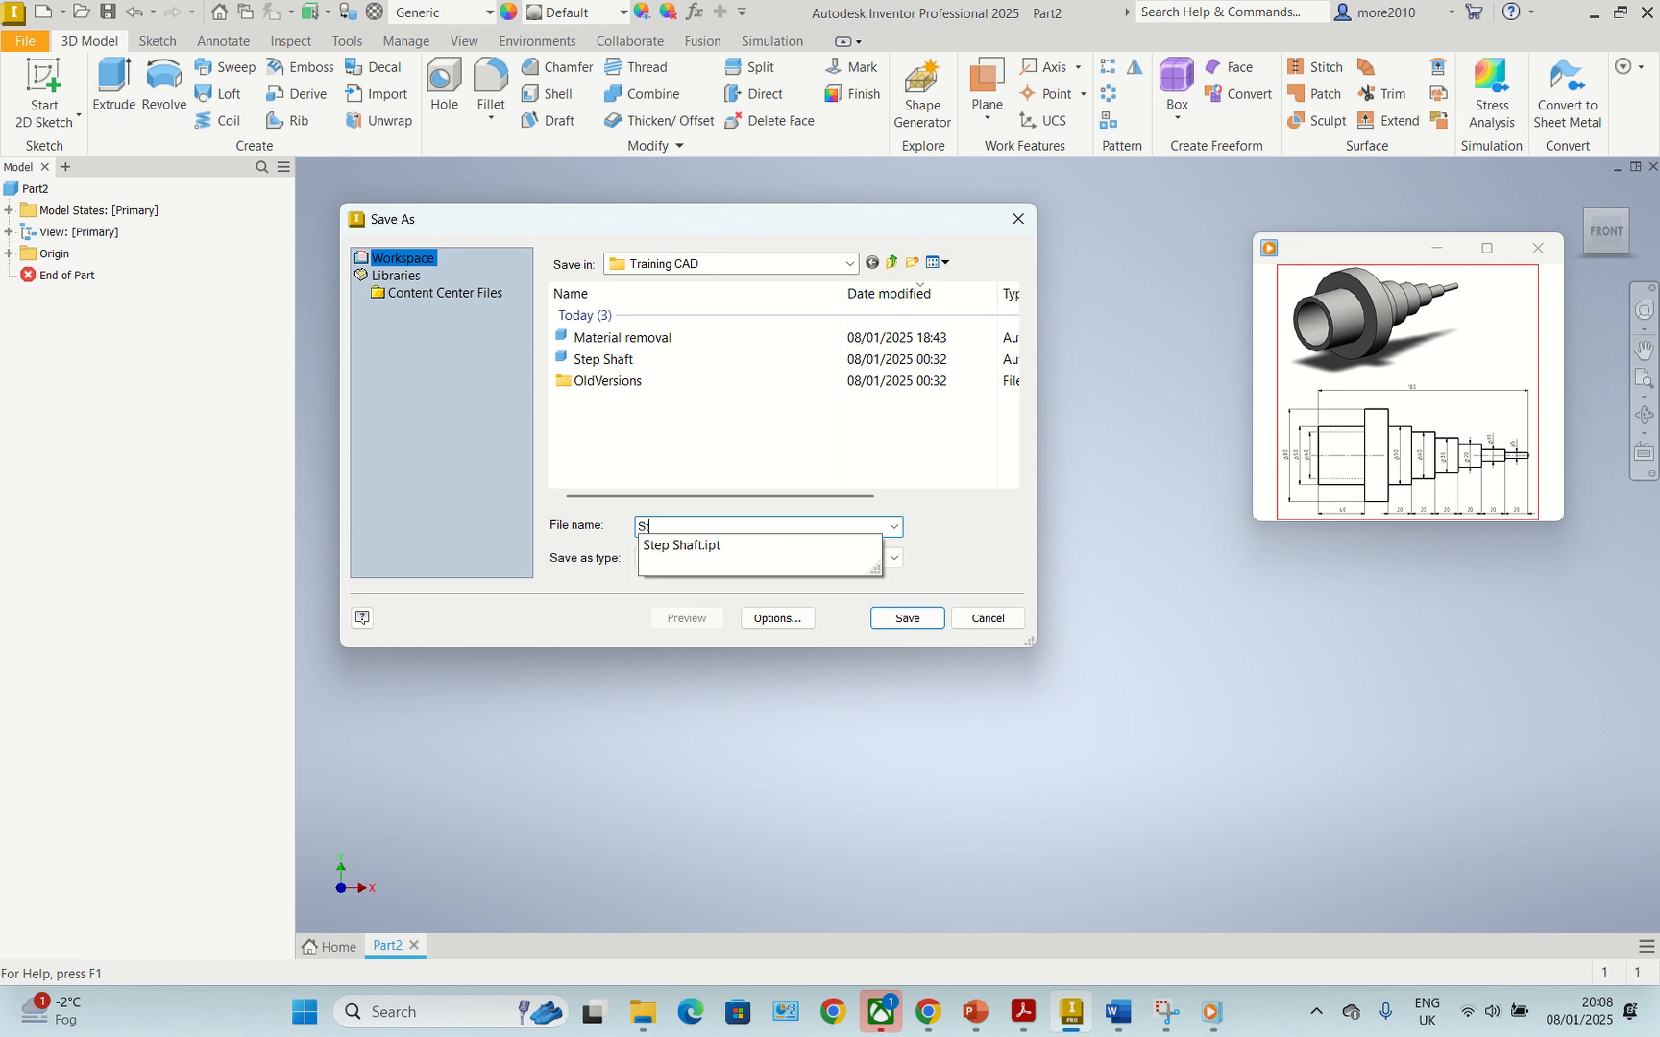
text(ep and cut)
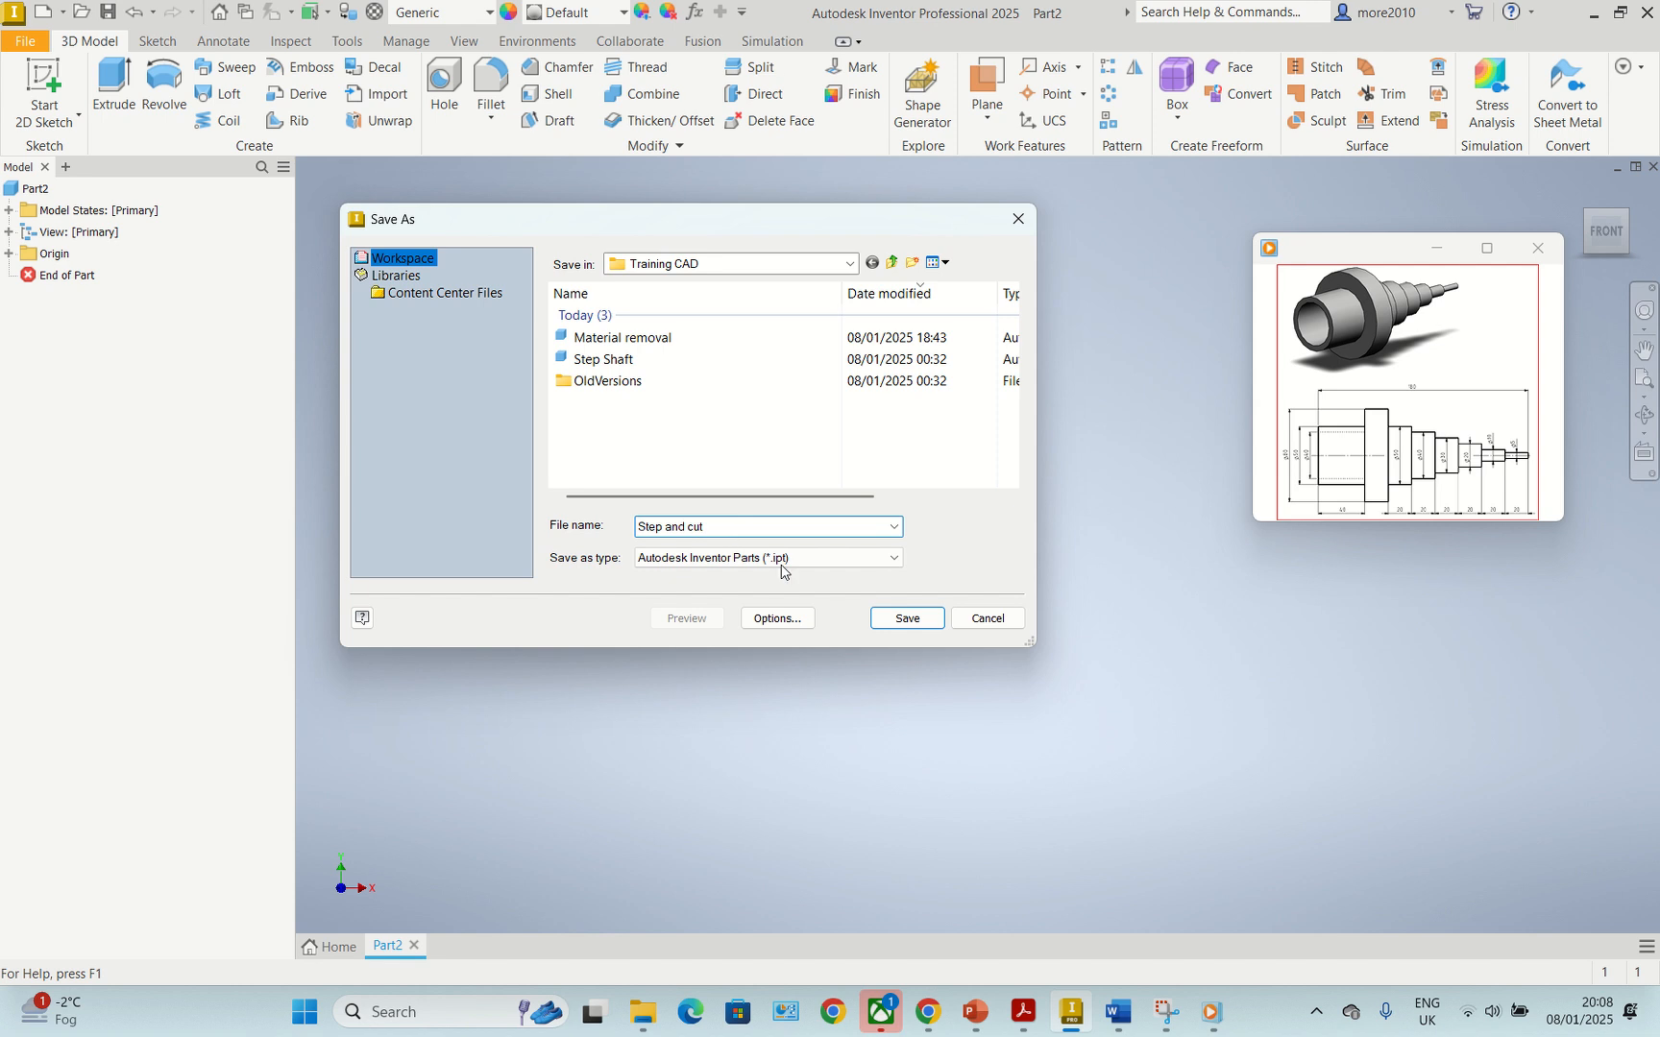
click(907, 622)
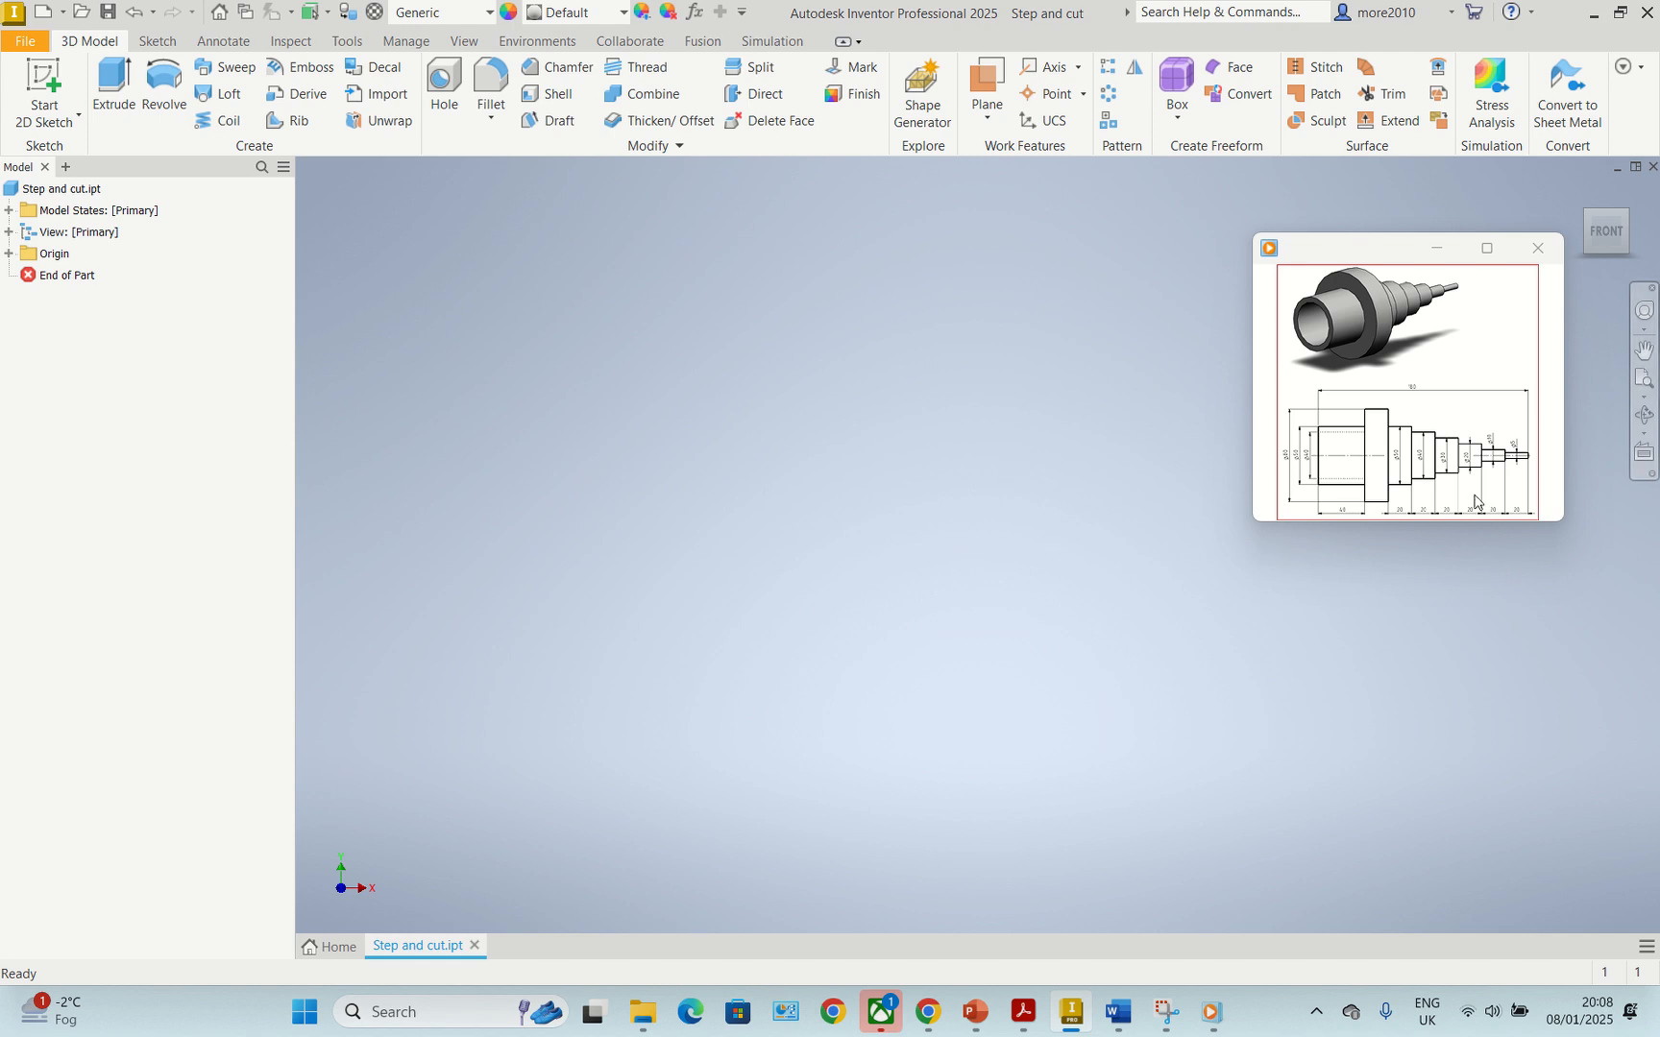
- Start a sketch on the XY plane and draw a 5 mm diameter circle centred on the origin
mouse_move(1455, 521)
click(40, 85)
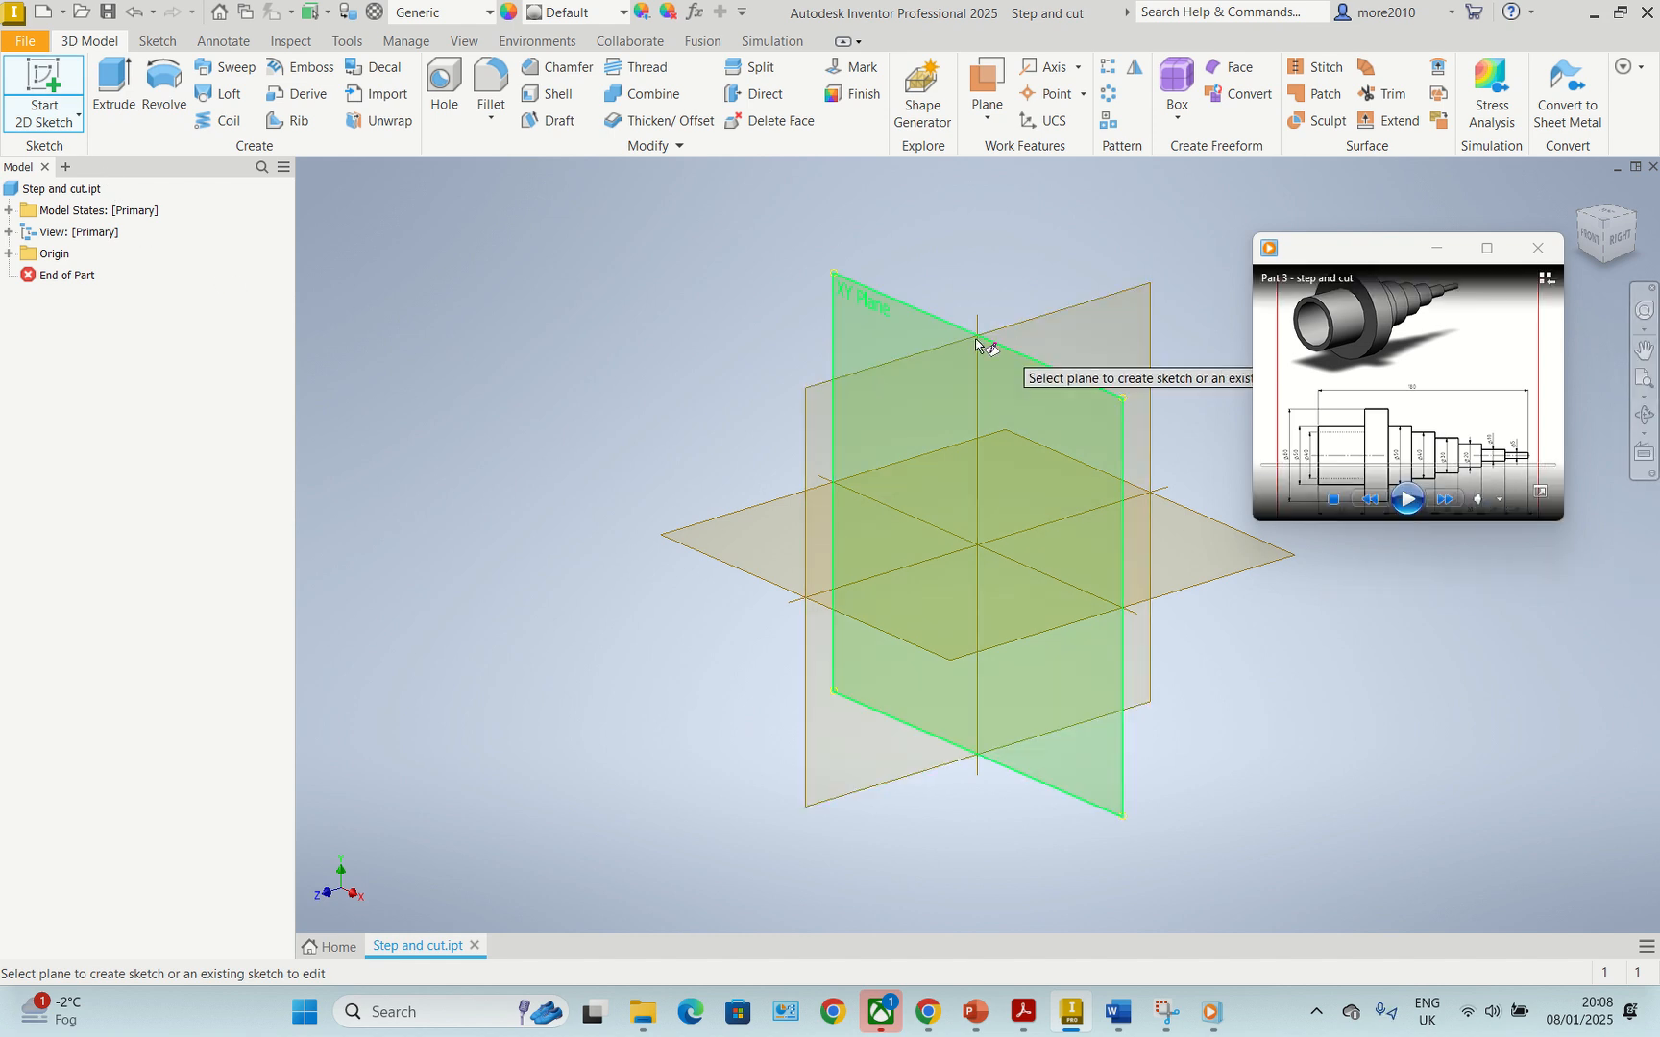
click(891, 324)
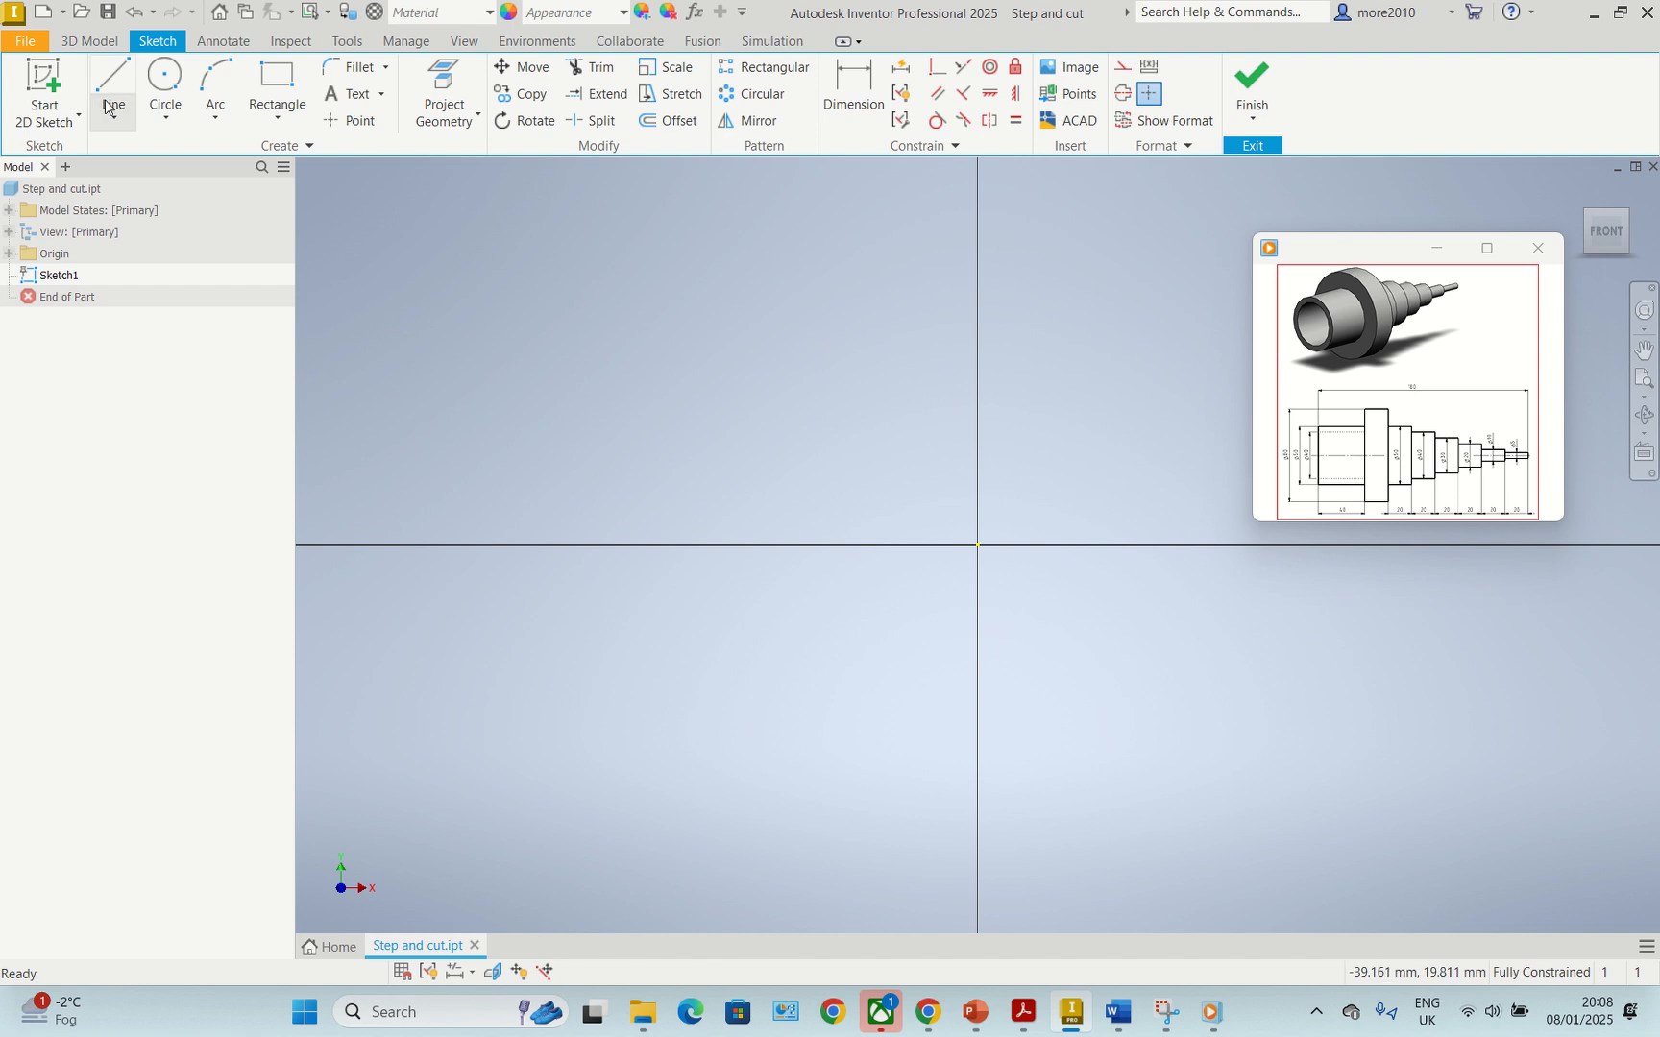
click(185, 98)
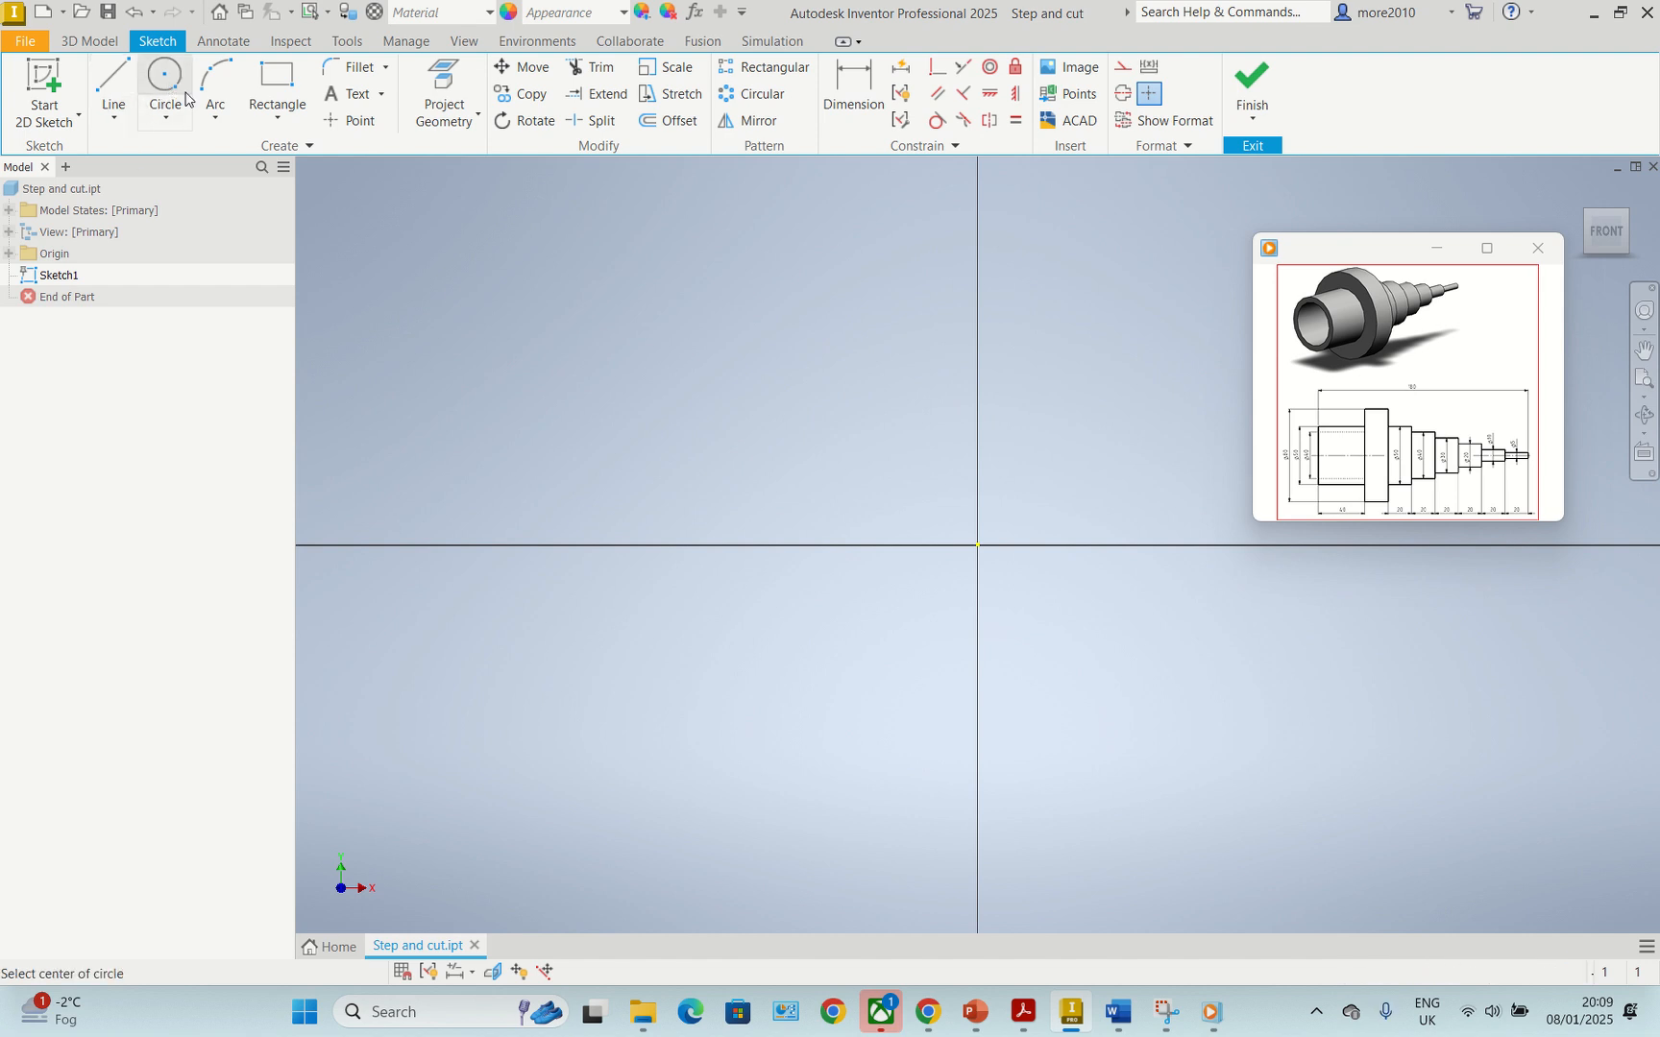
click(977, 546)
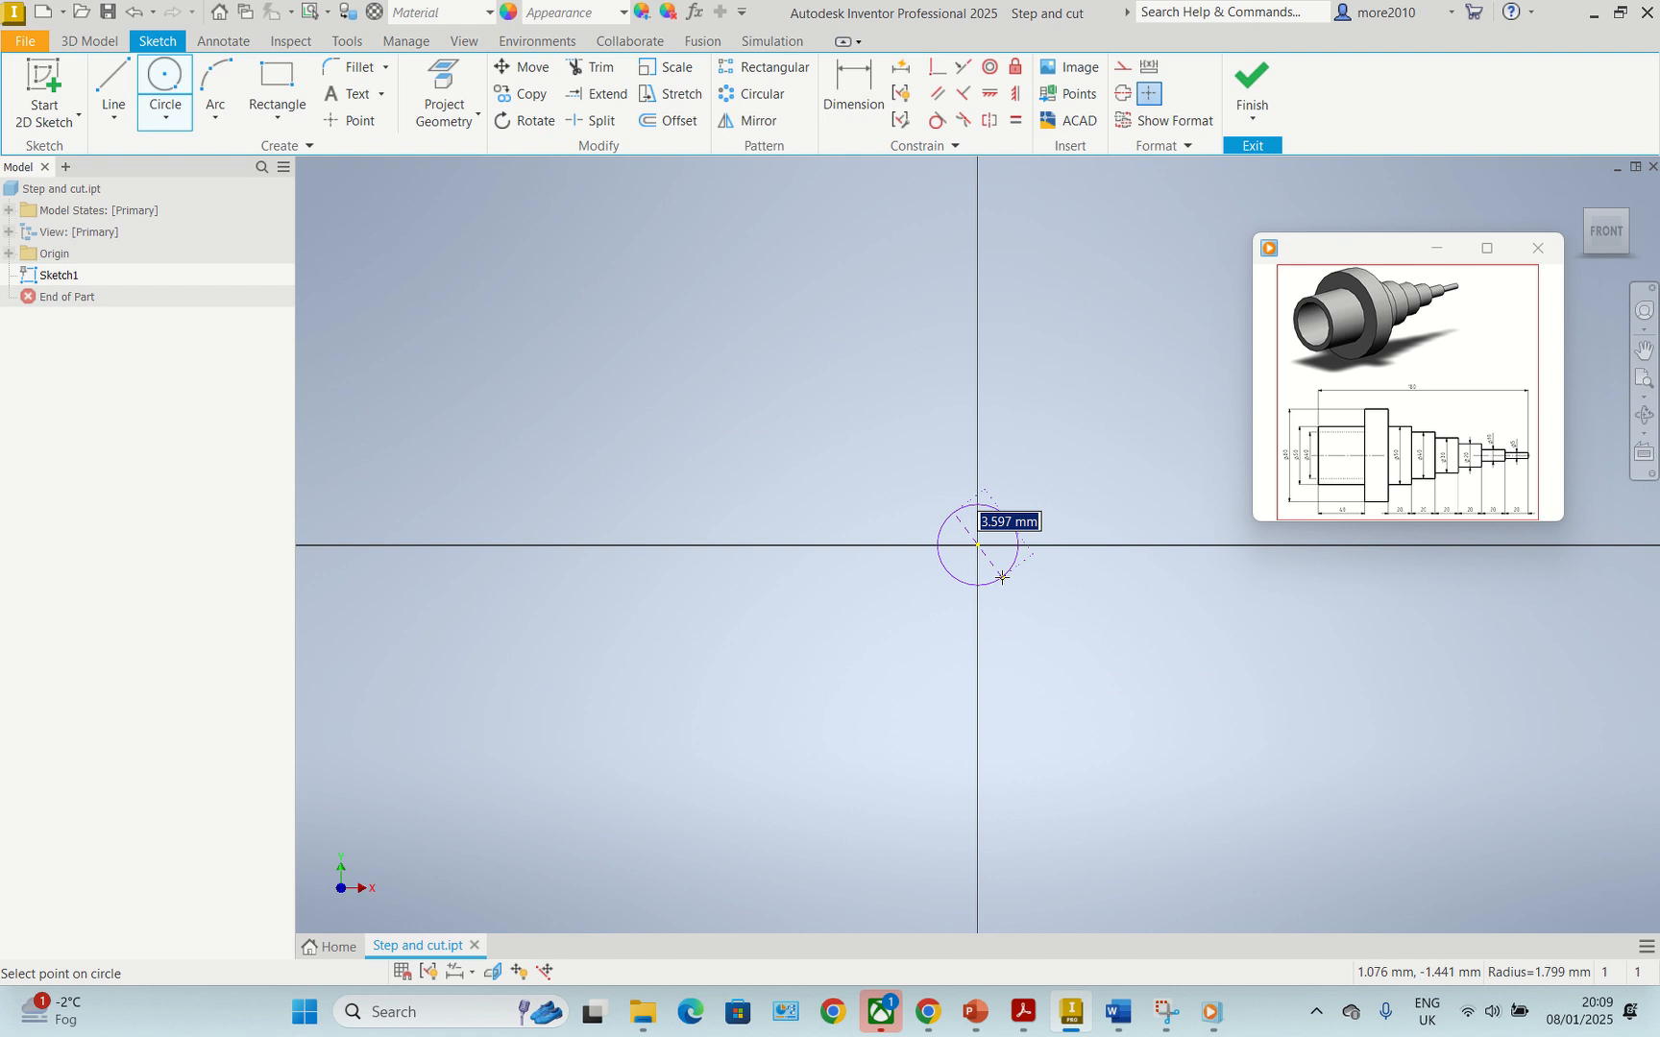
text(5)
key(Return)
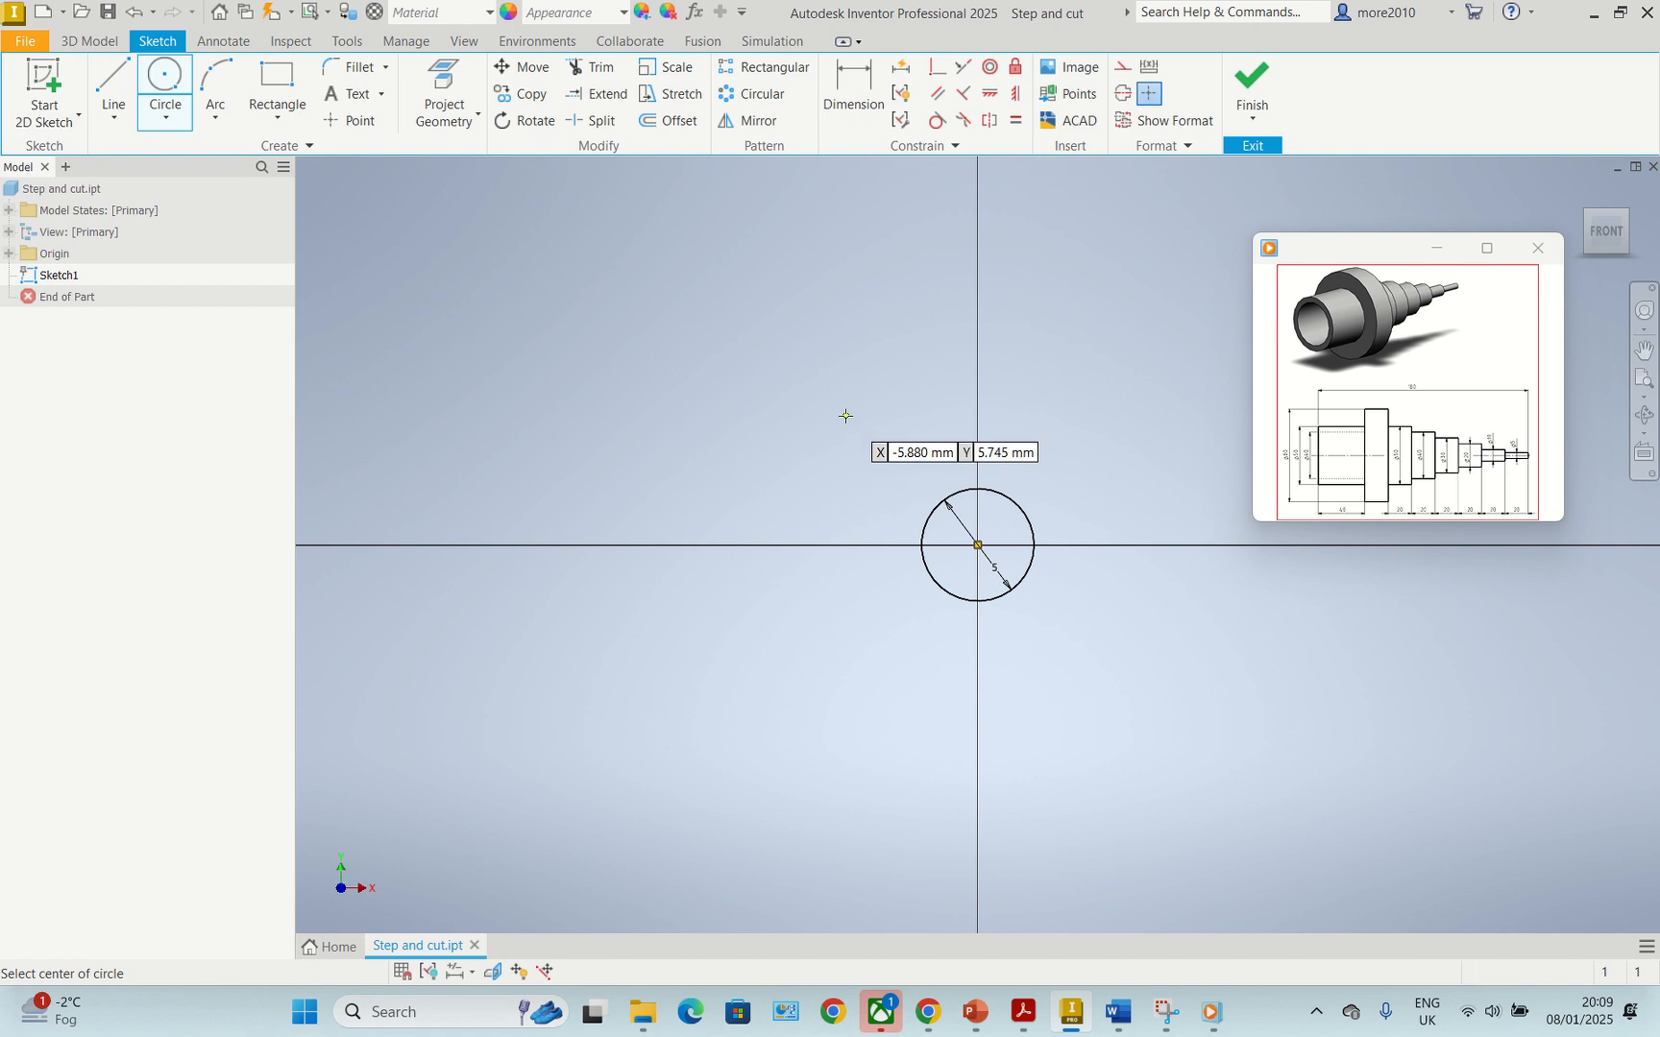
- Extrude the 5 mm circle 20 mm to form the shaft's smallest step
shift+middle_drag(845, 420, 850, 427)
key(e)
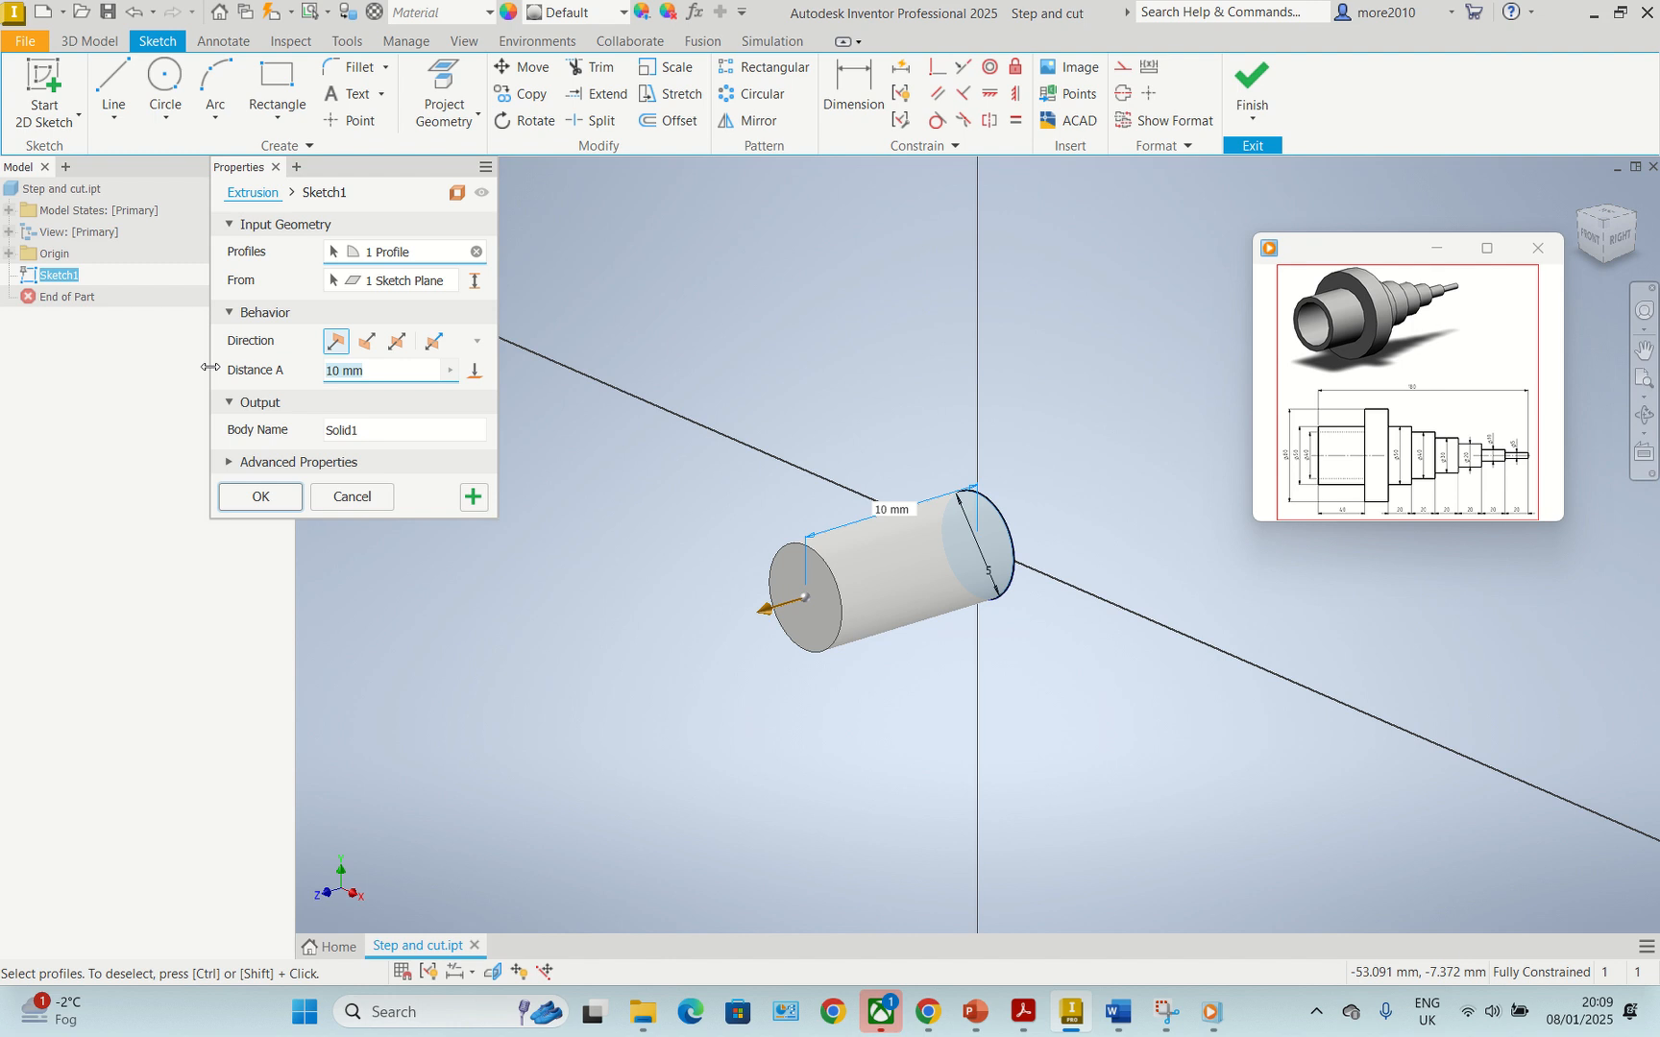
text(20)
key(Return)
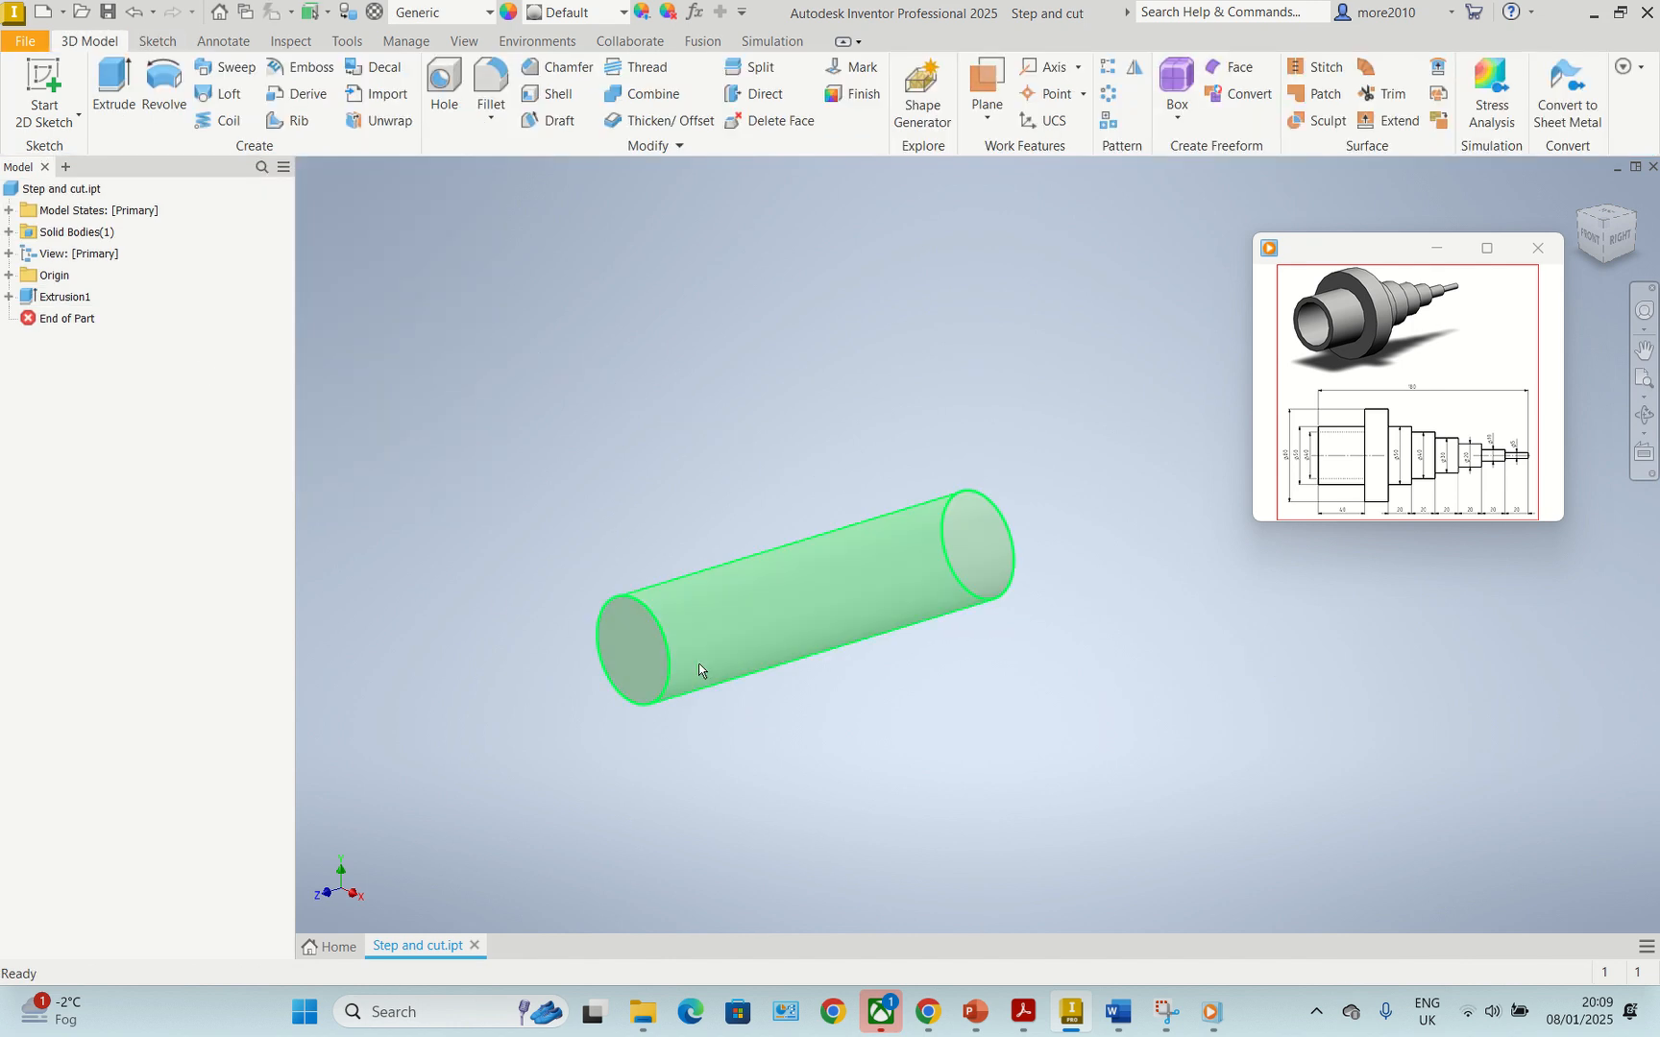
- Sketch a 10 mm diameter circle centred on the front end face of the 5 mm step and extrude it 20 mm
click(634, 666)
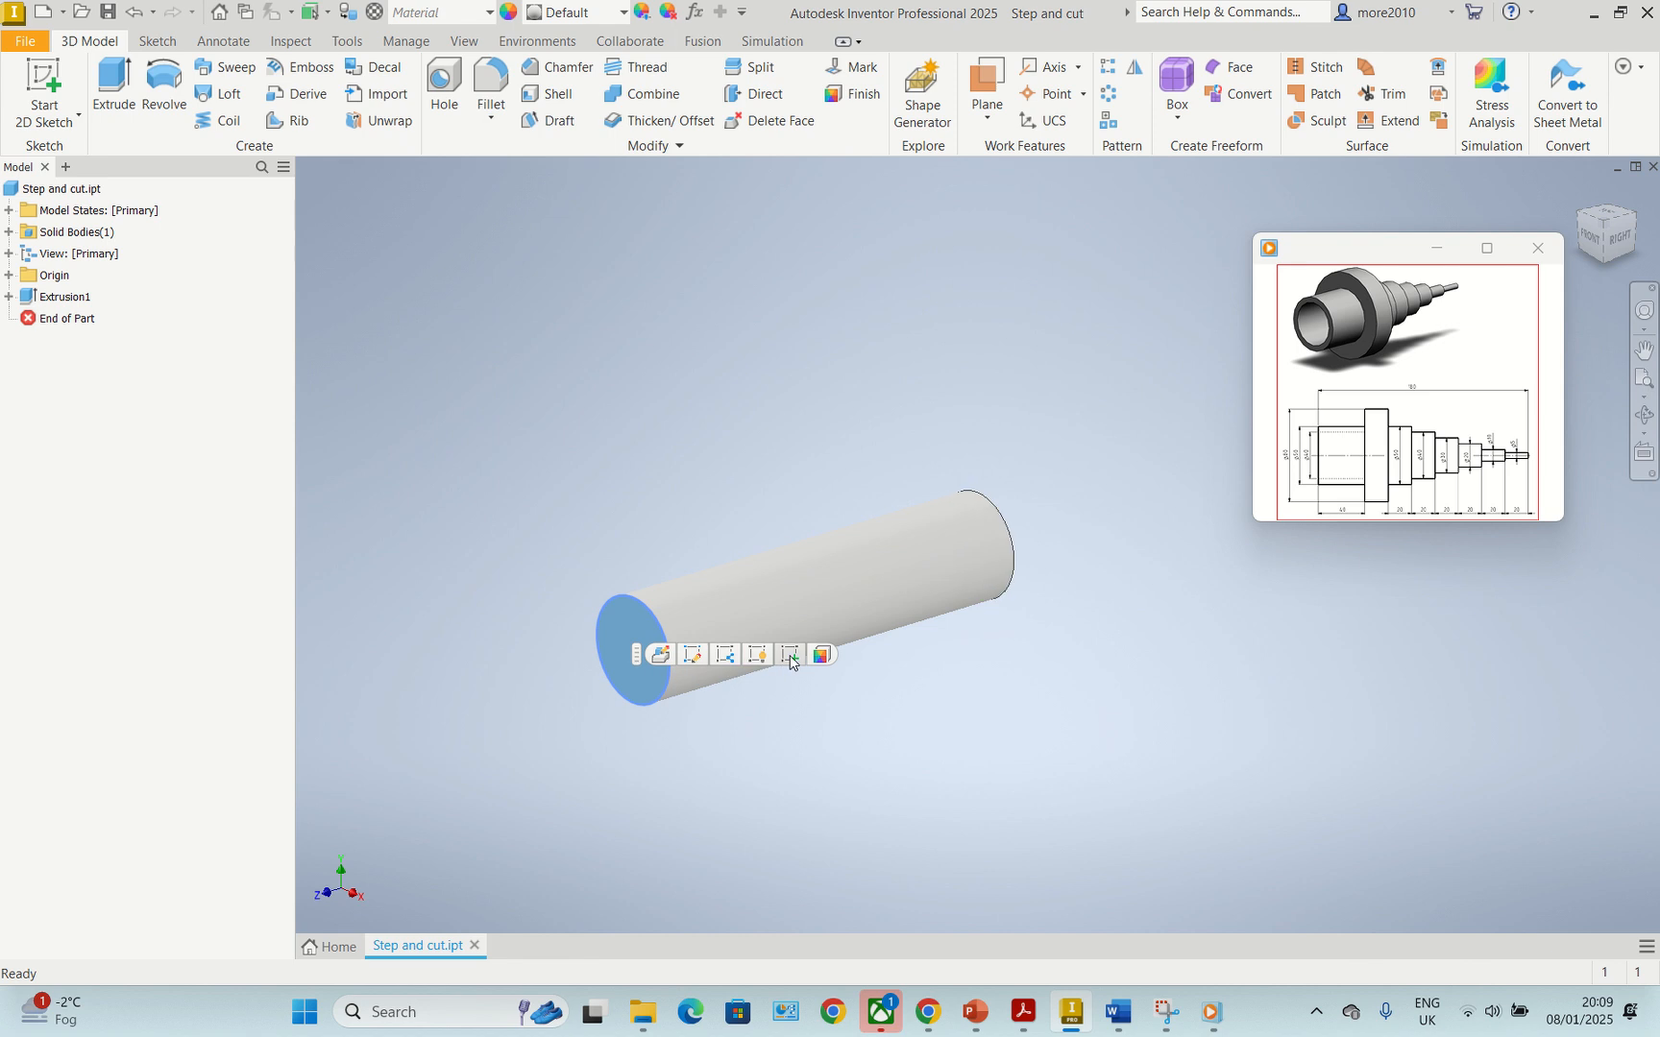
click(727, 661)
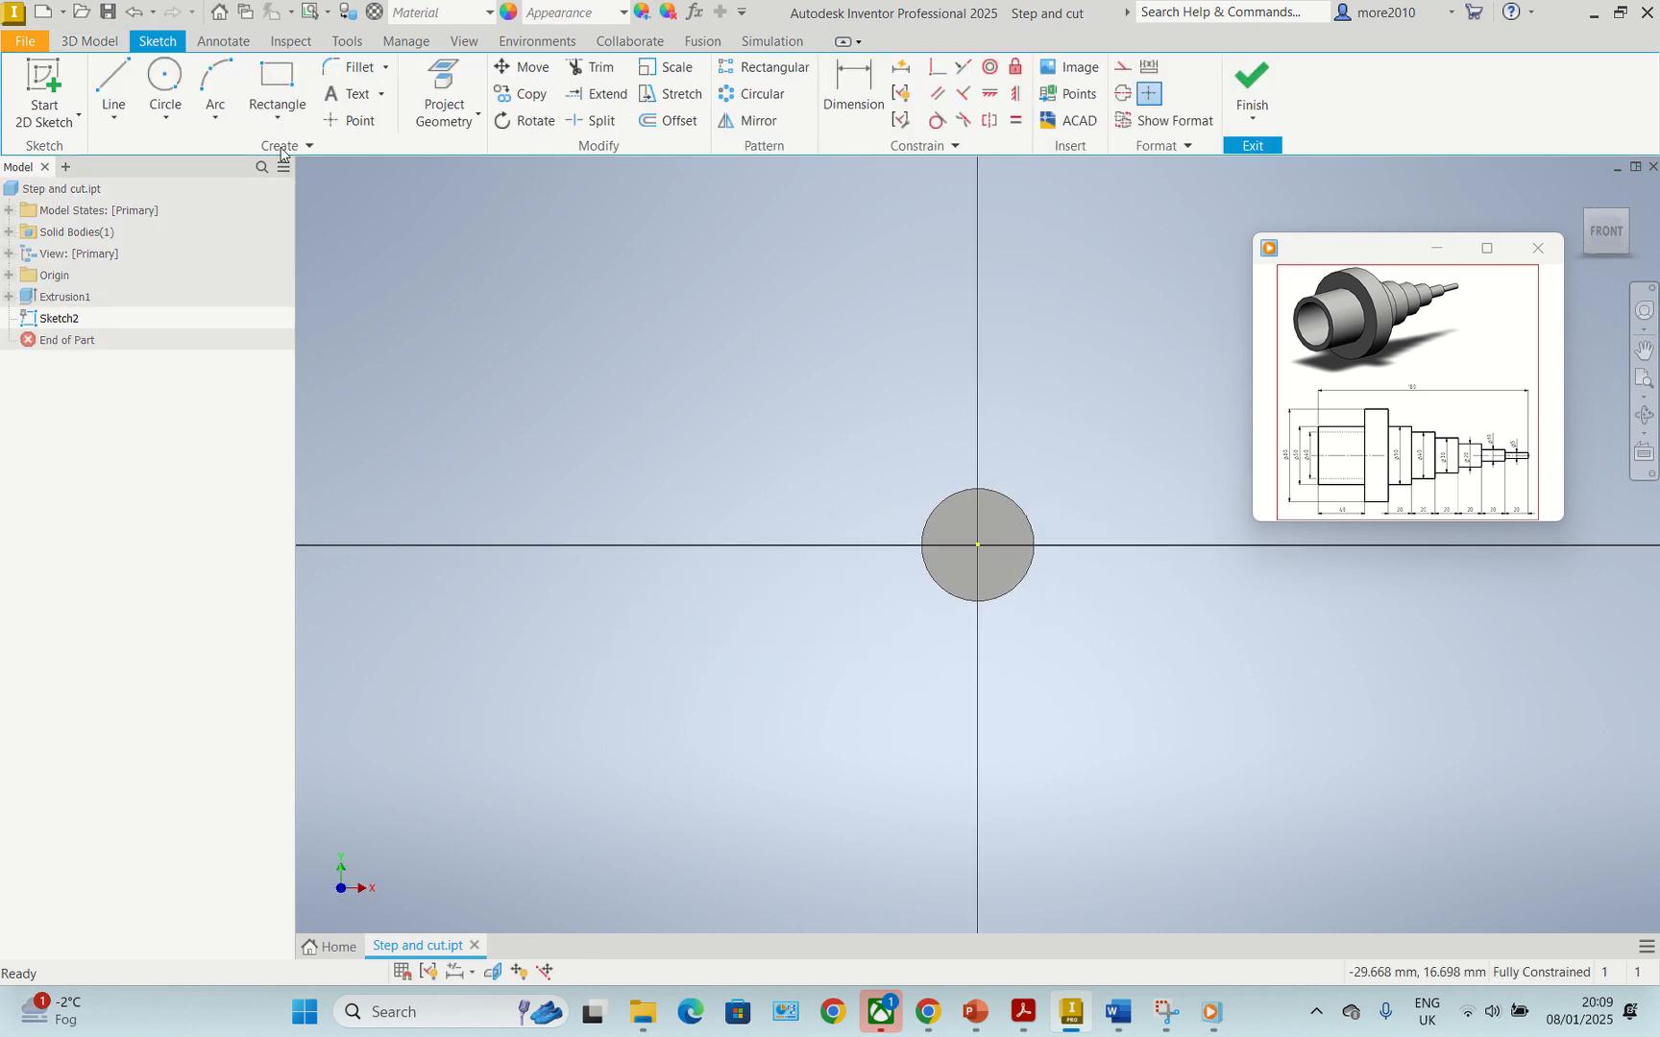
click(165, 85)
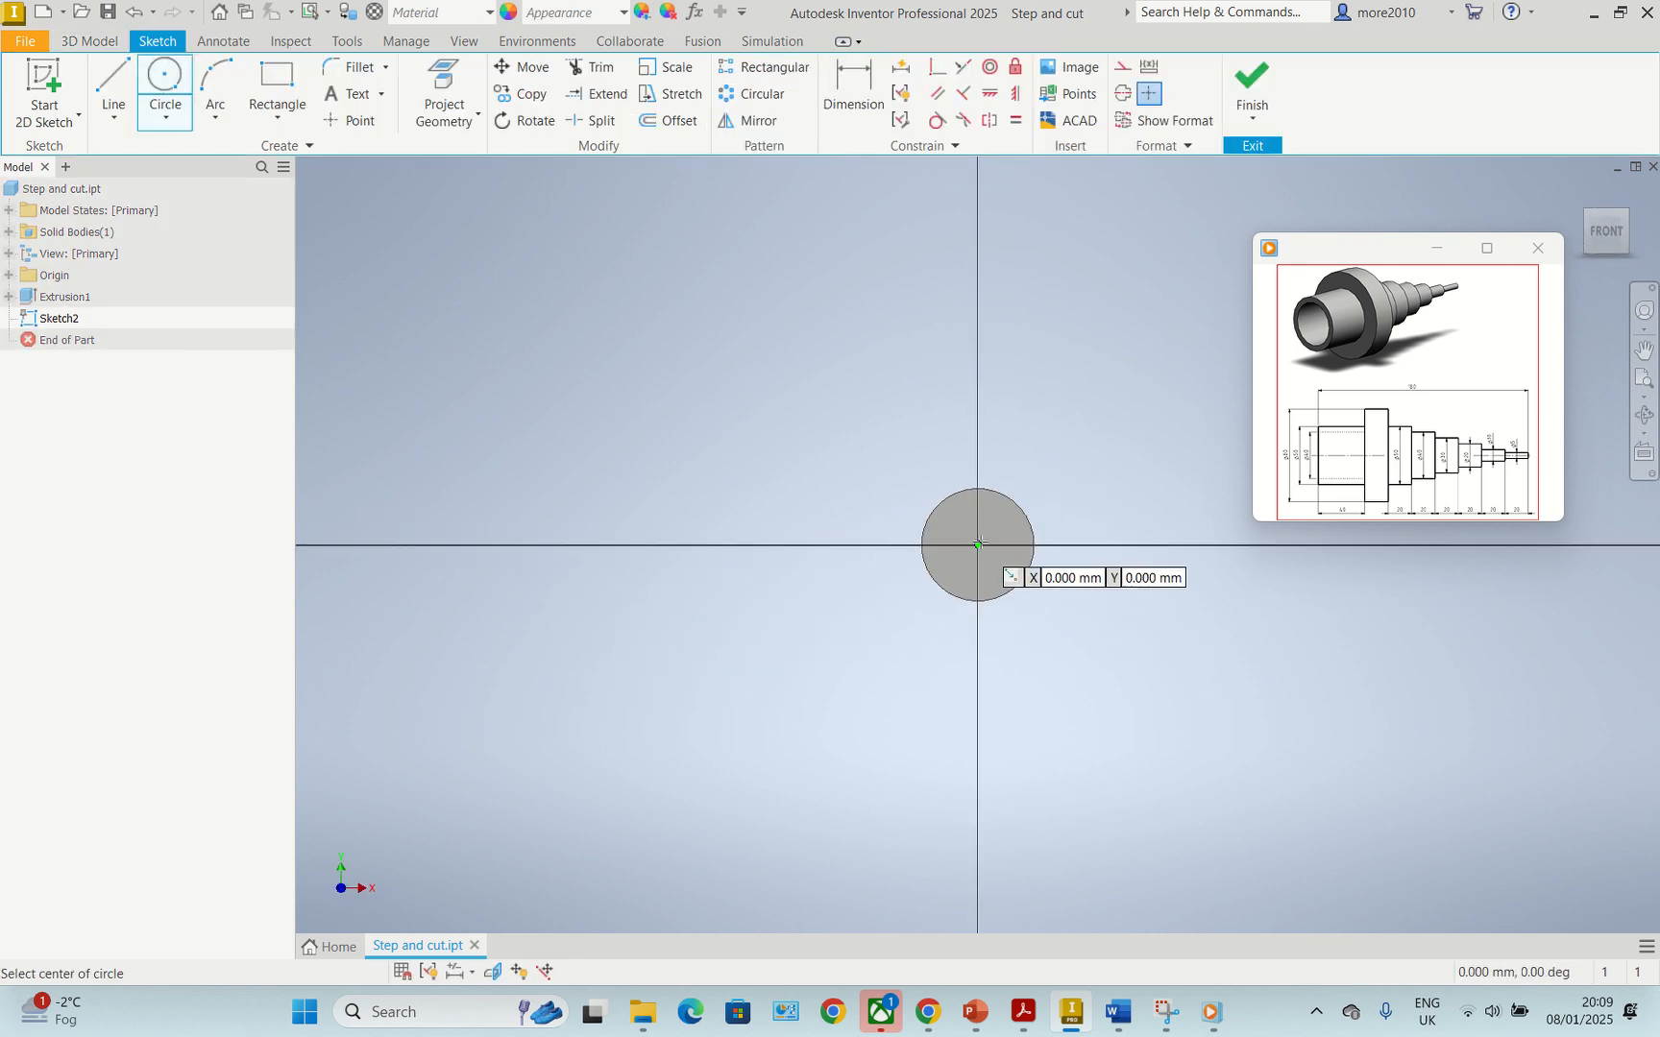
click(978, 544)
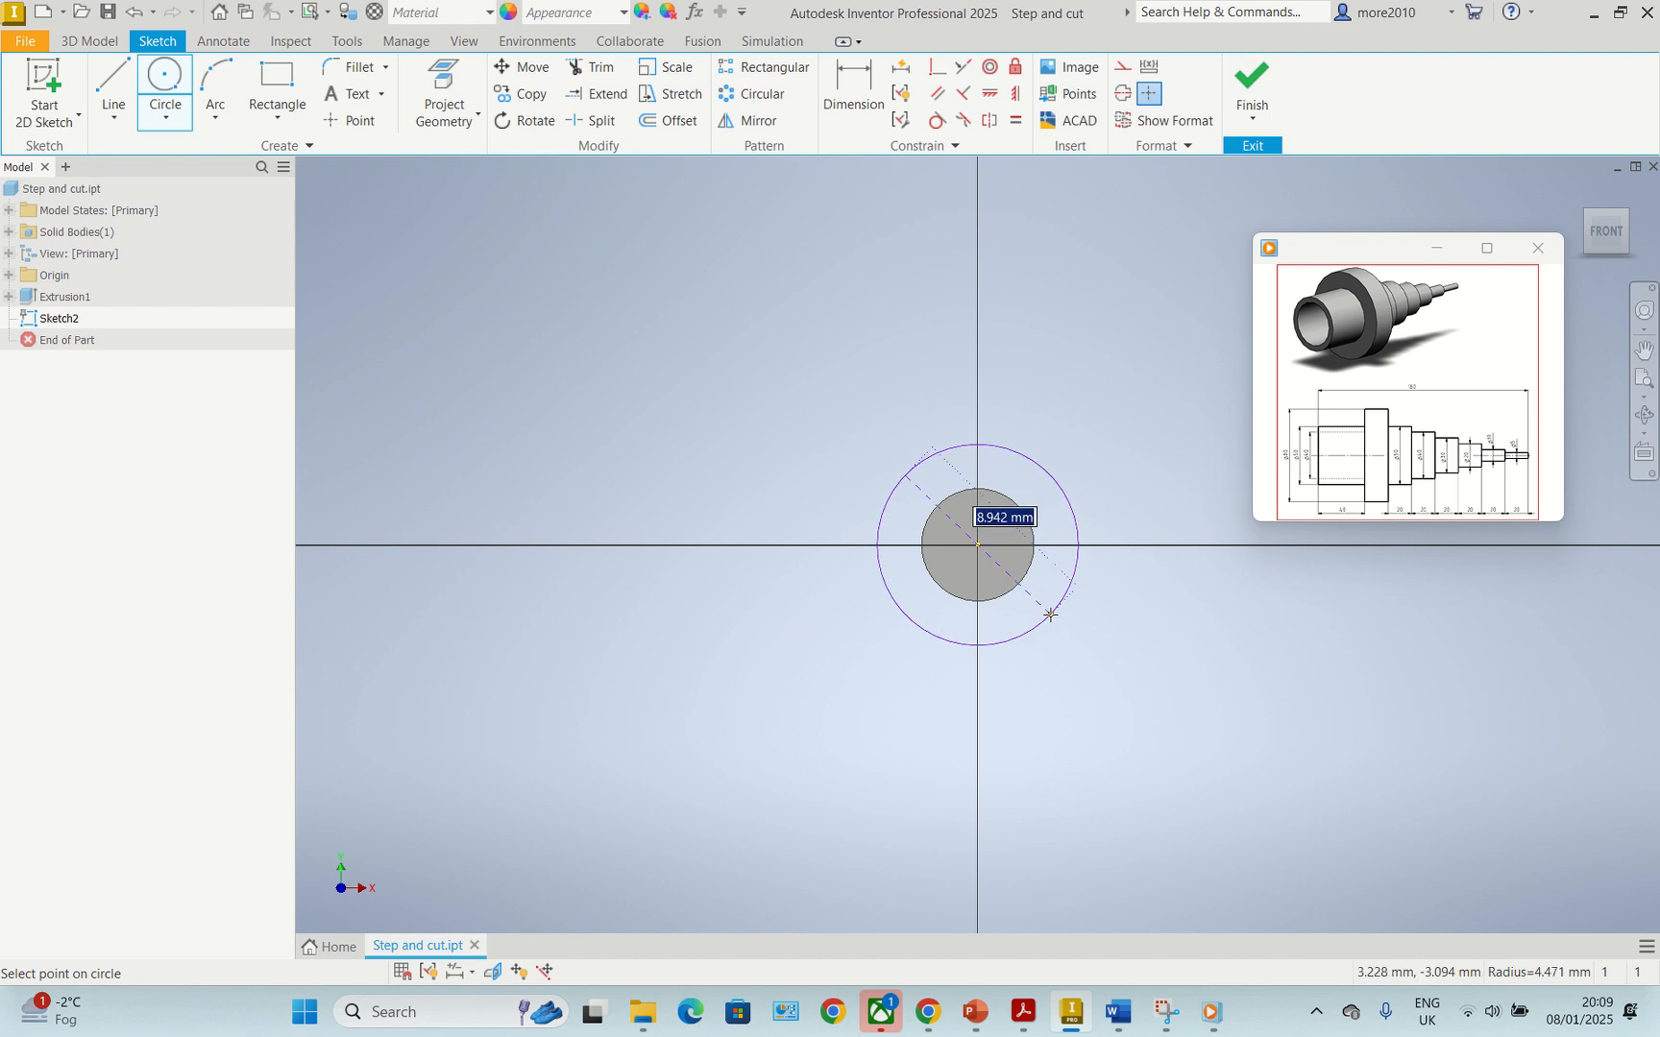
text(10)
key(Return)
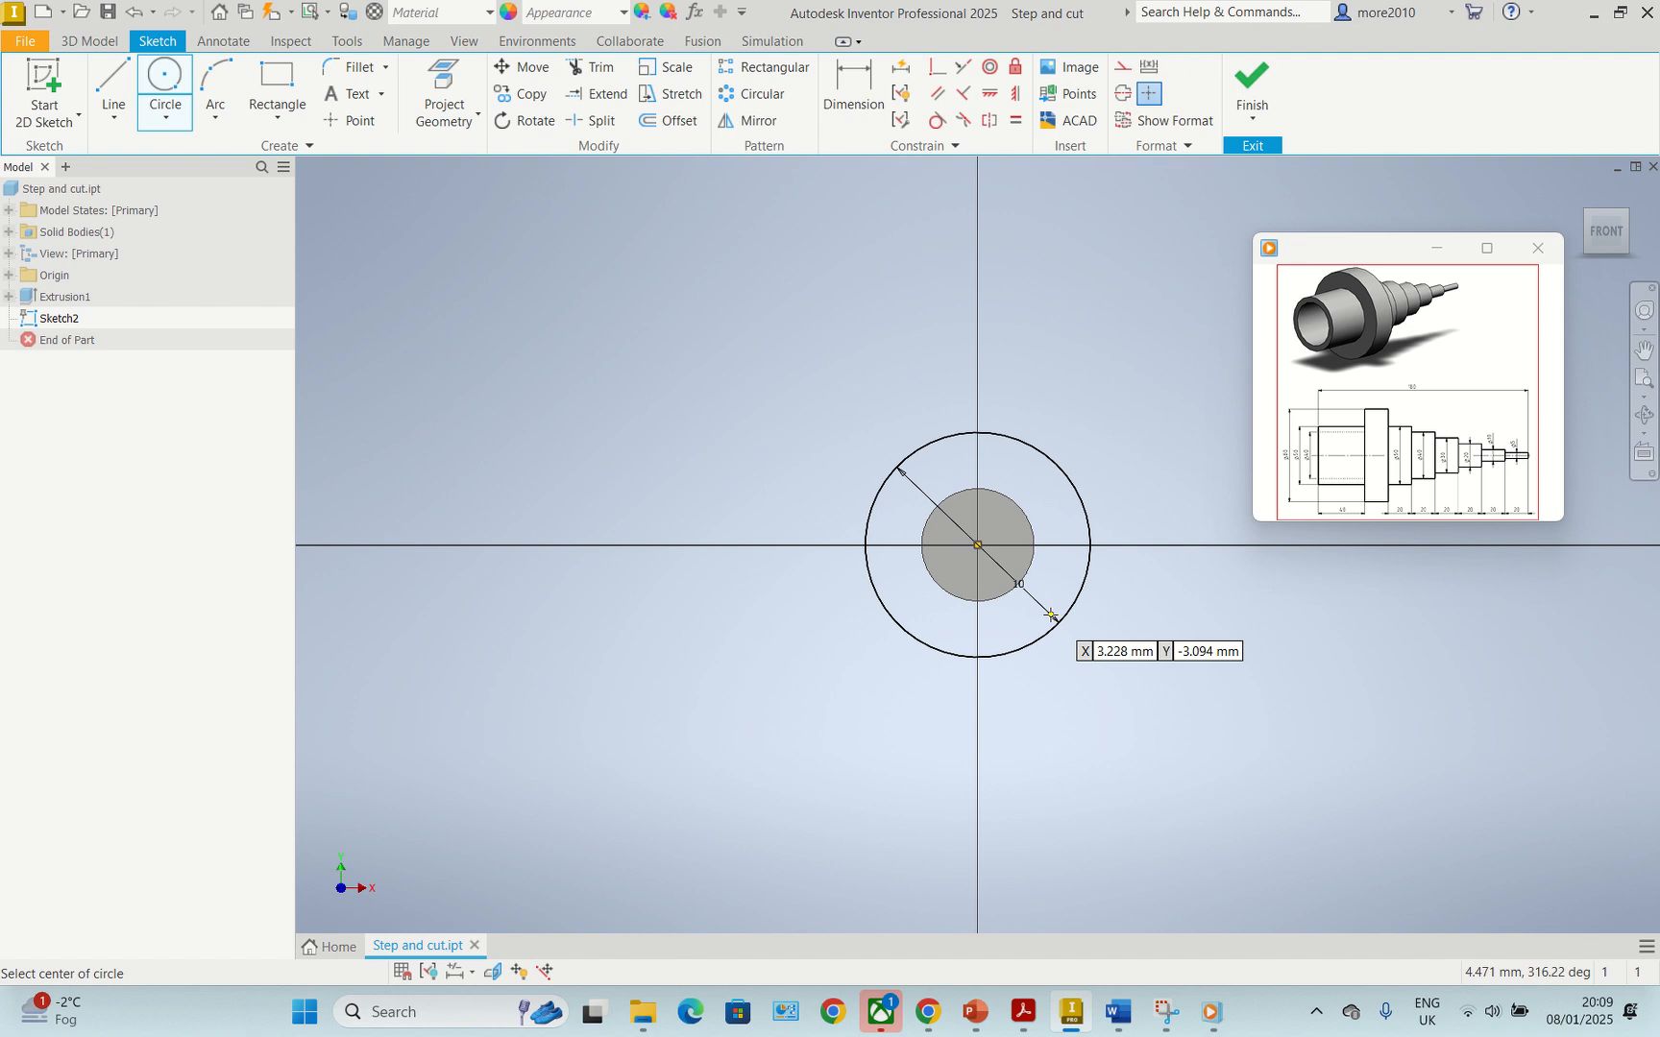
key(e)
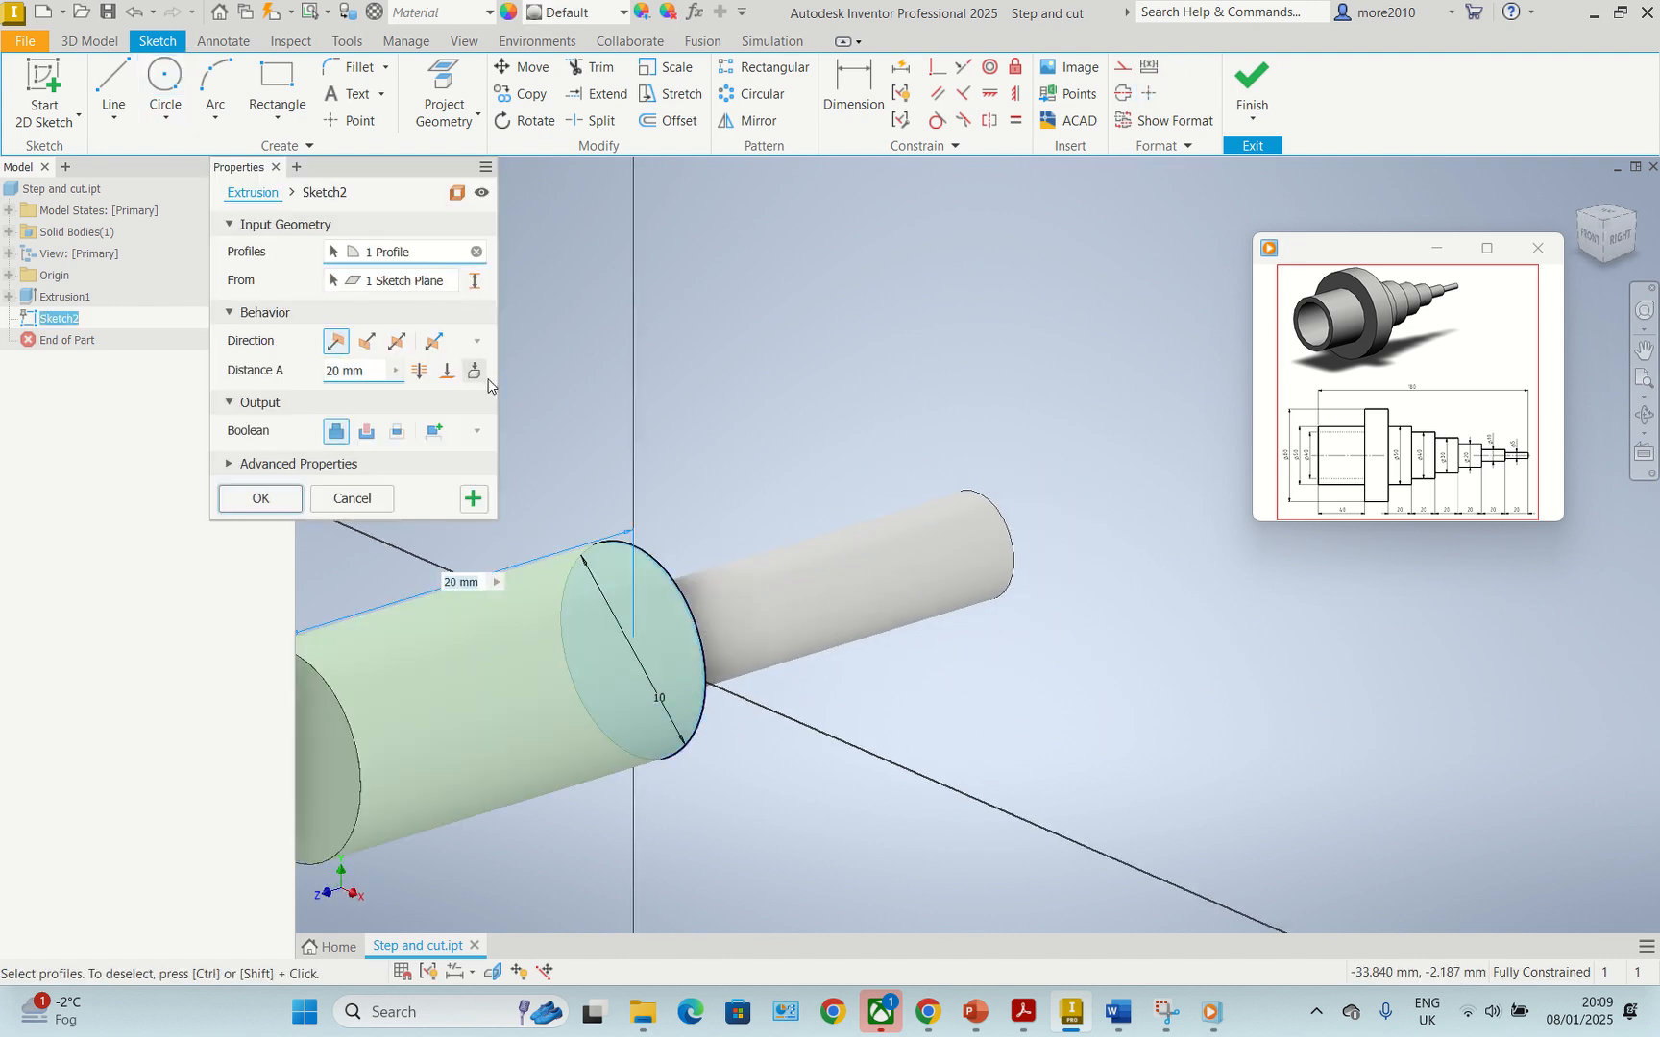
click(259, 499)
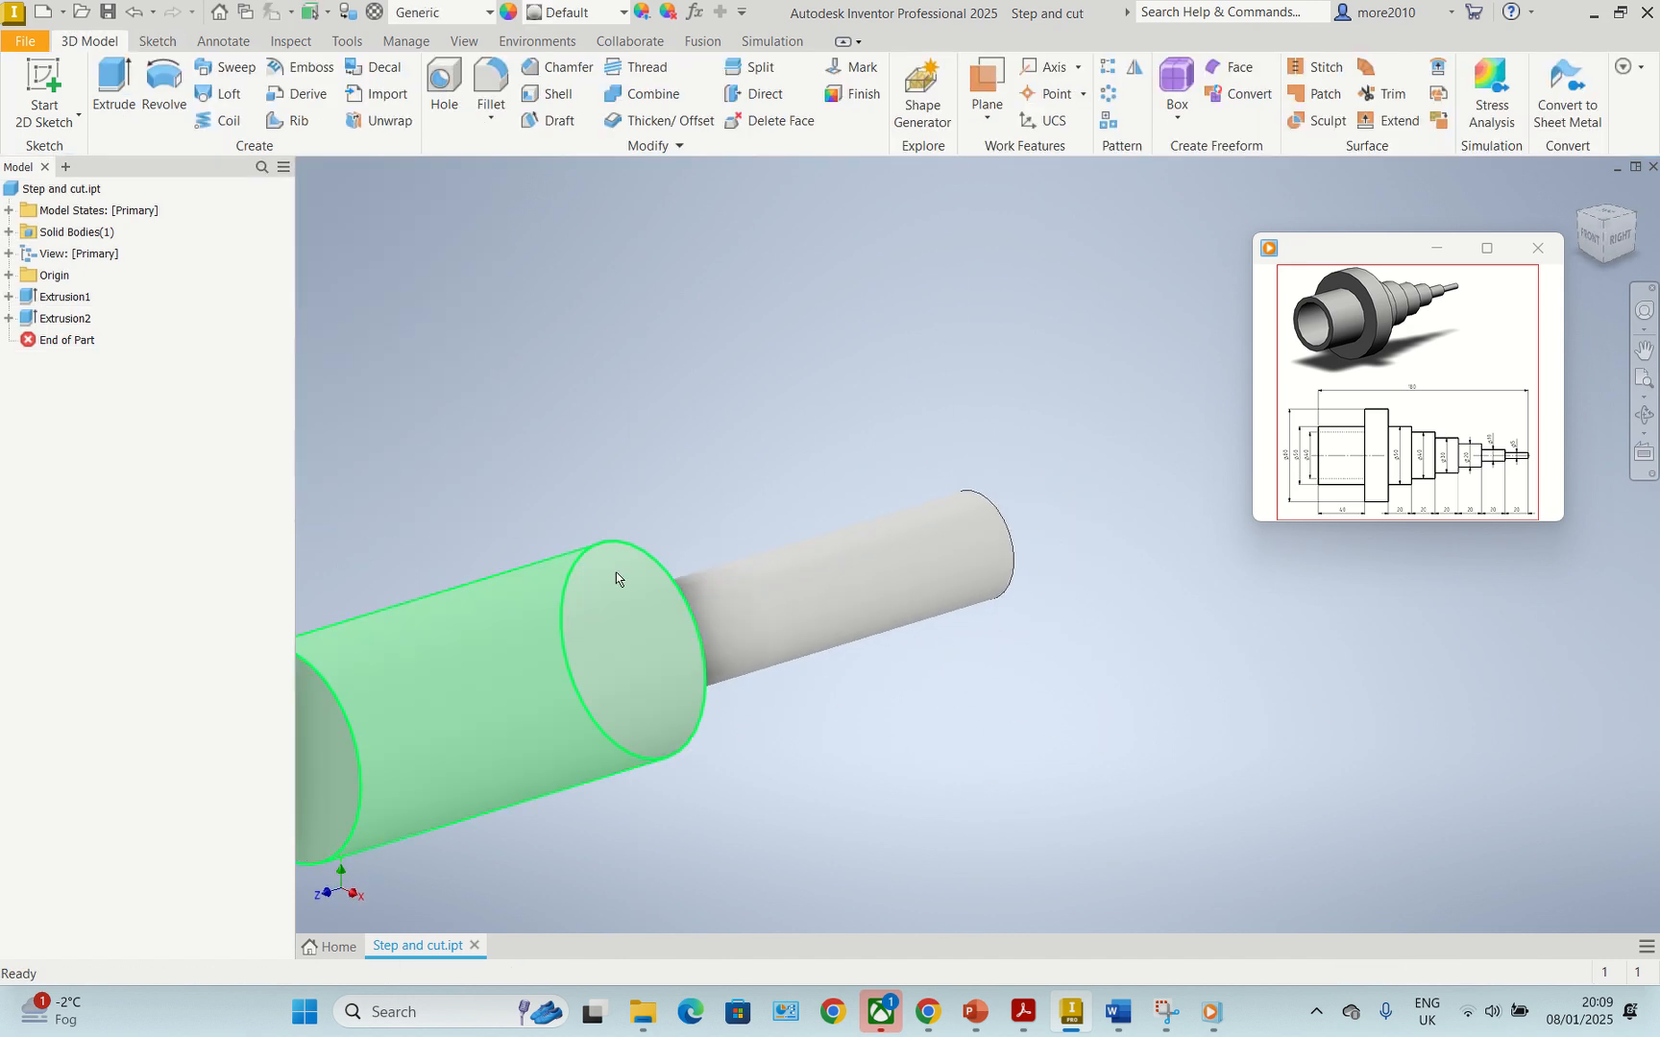
- Sketch a 20 mm diameter circle centred on the front end face of the 10 mm step
scroll(647, 520, up, 8)
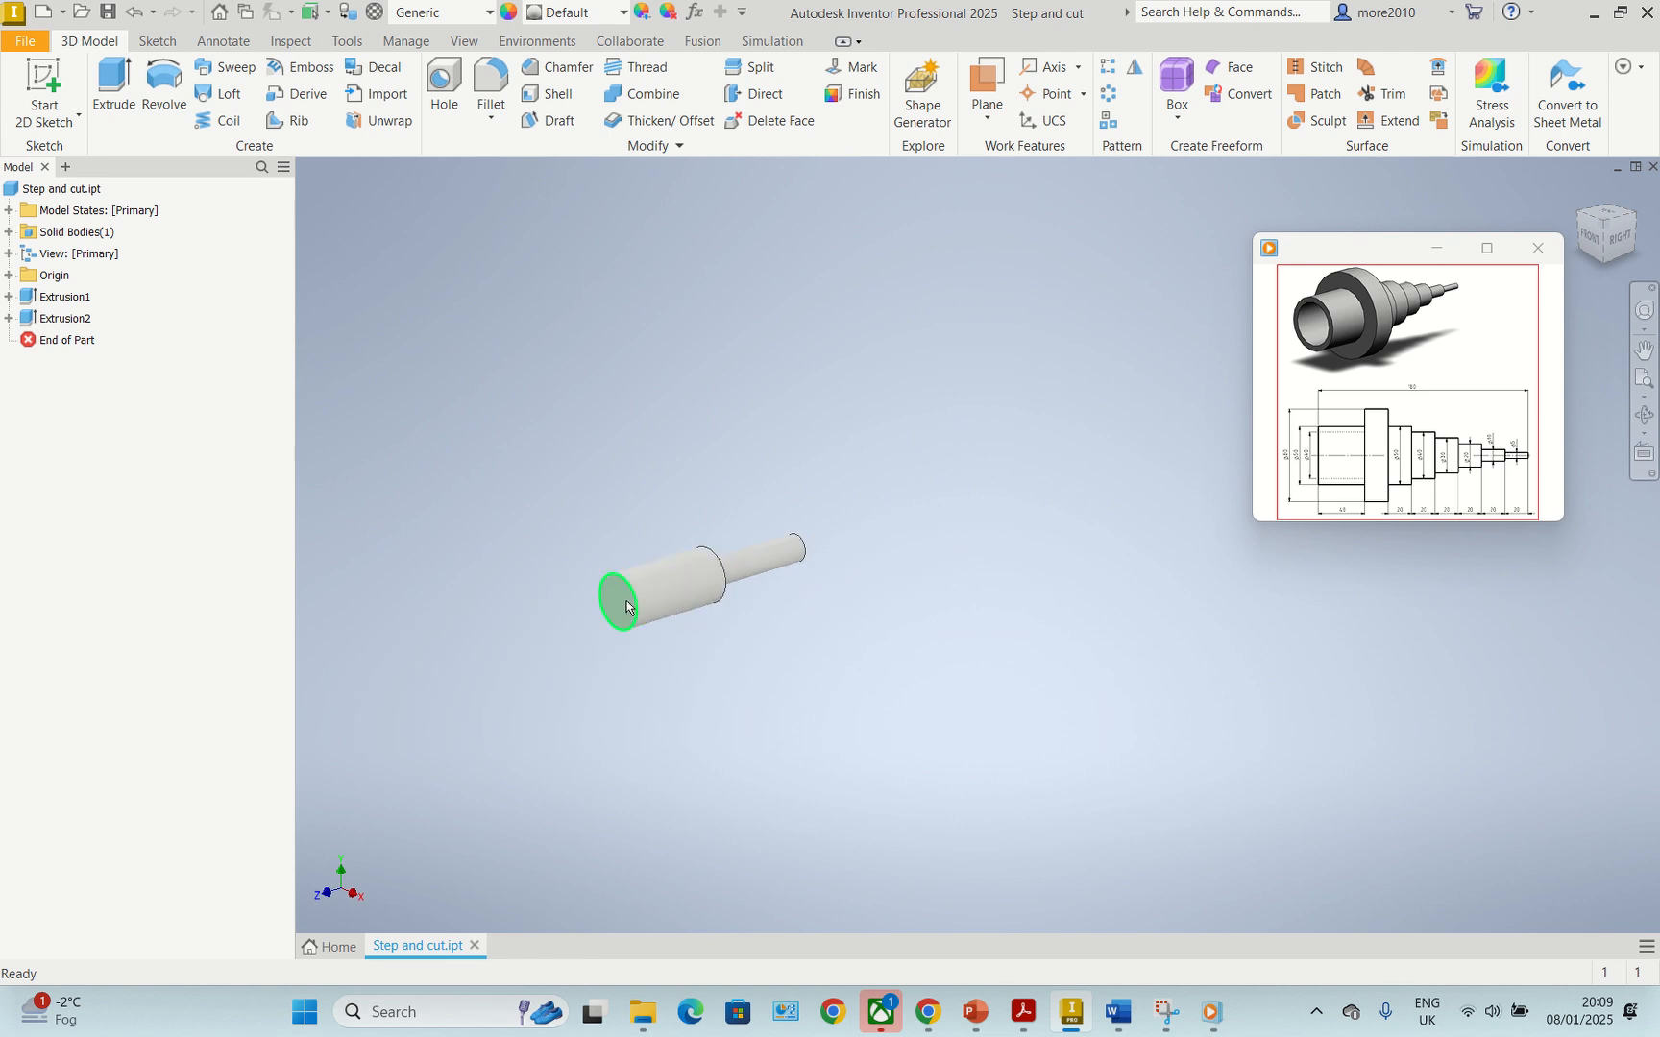
click(630, 607)
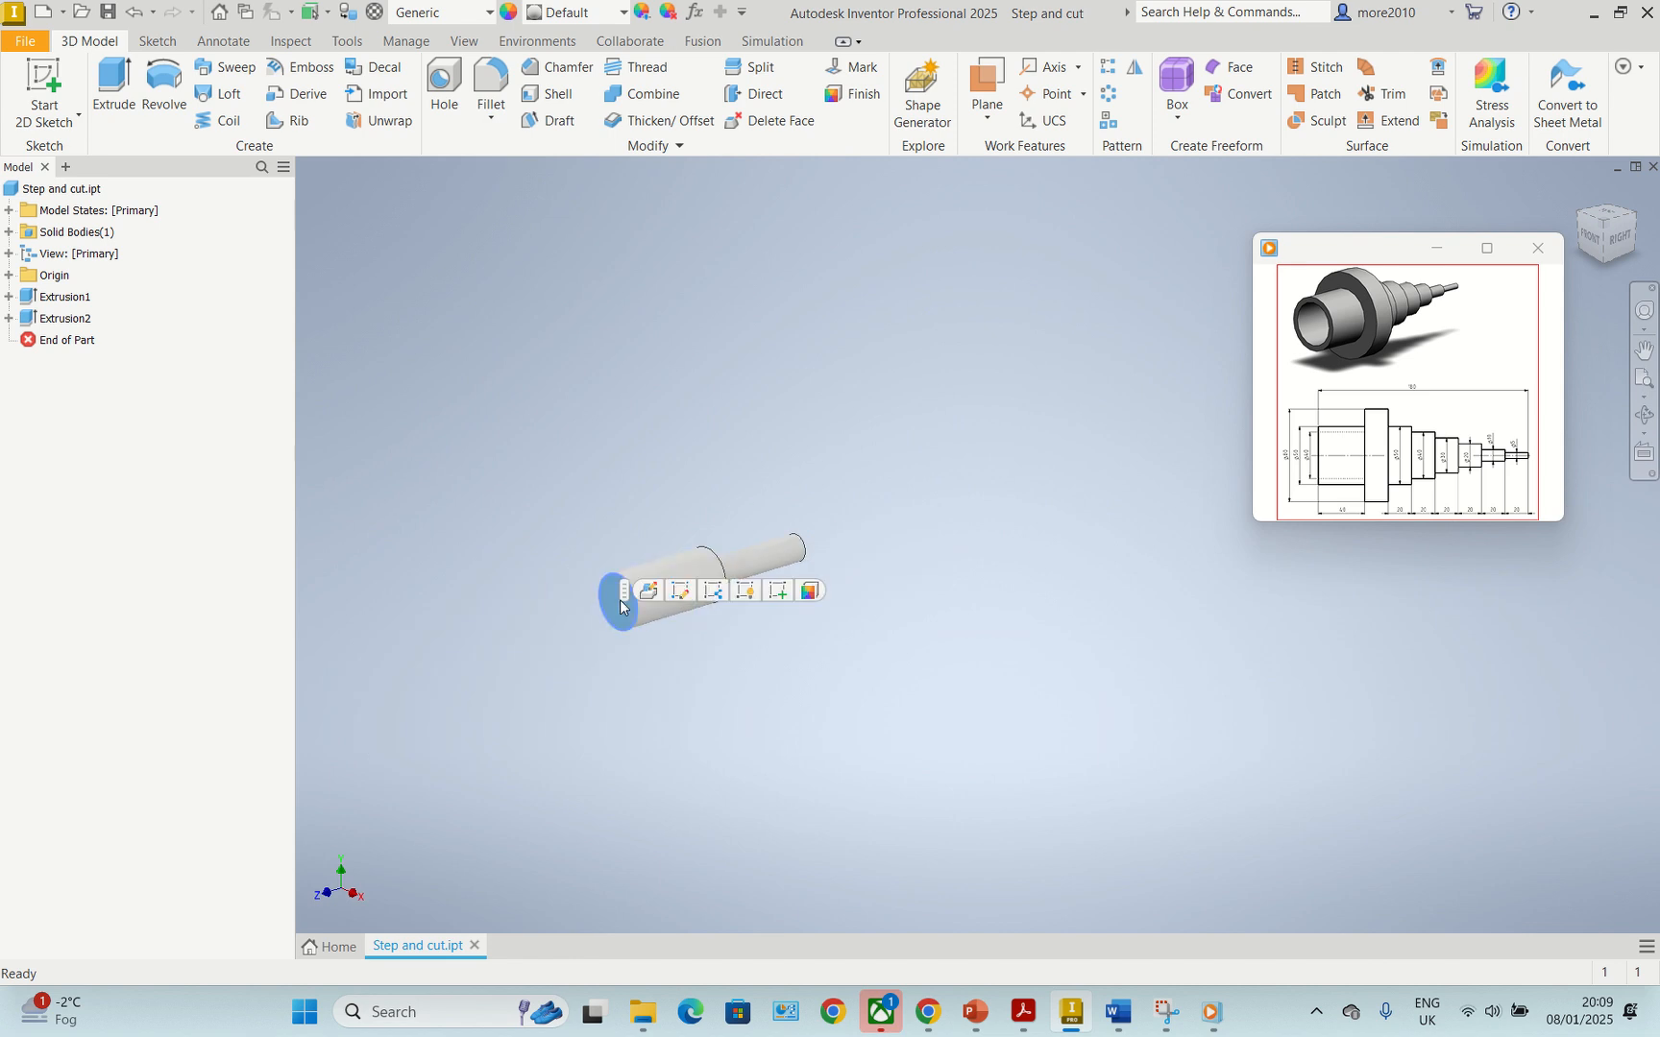
click(789, 593)
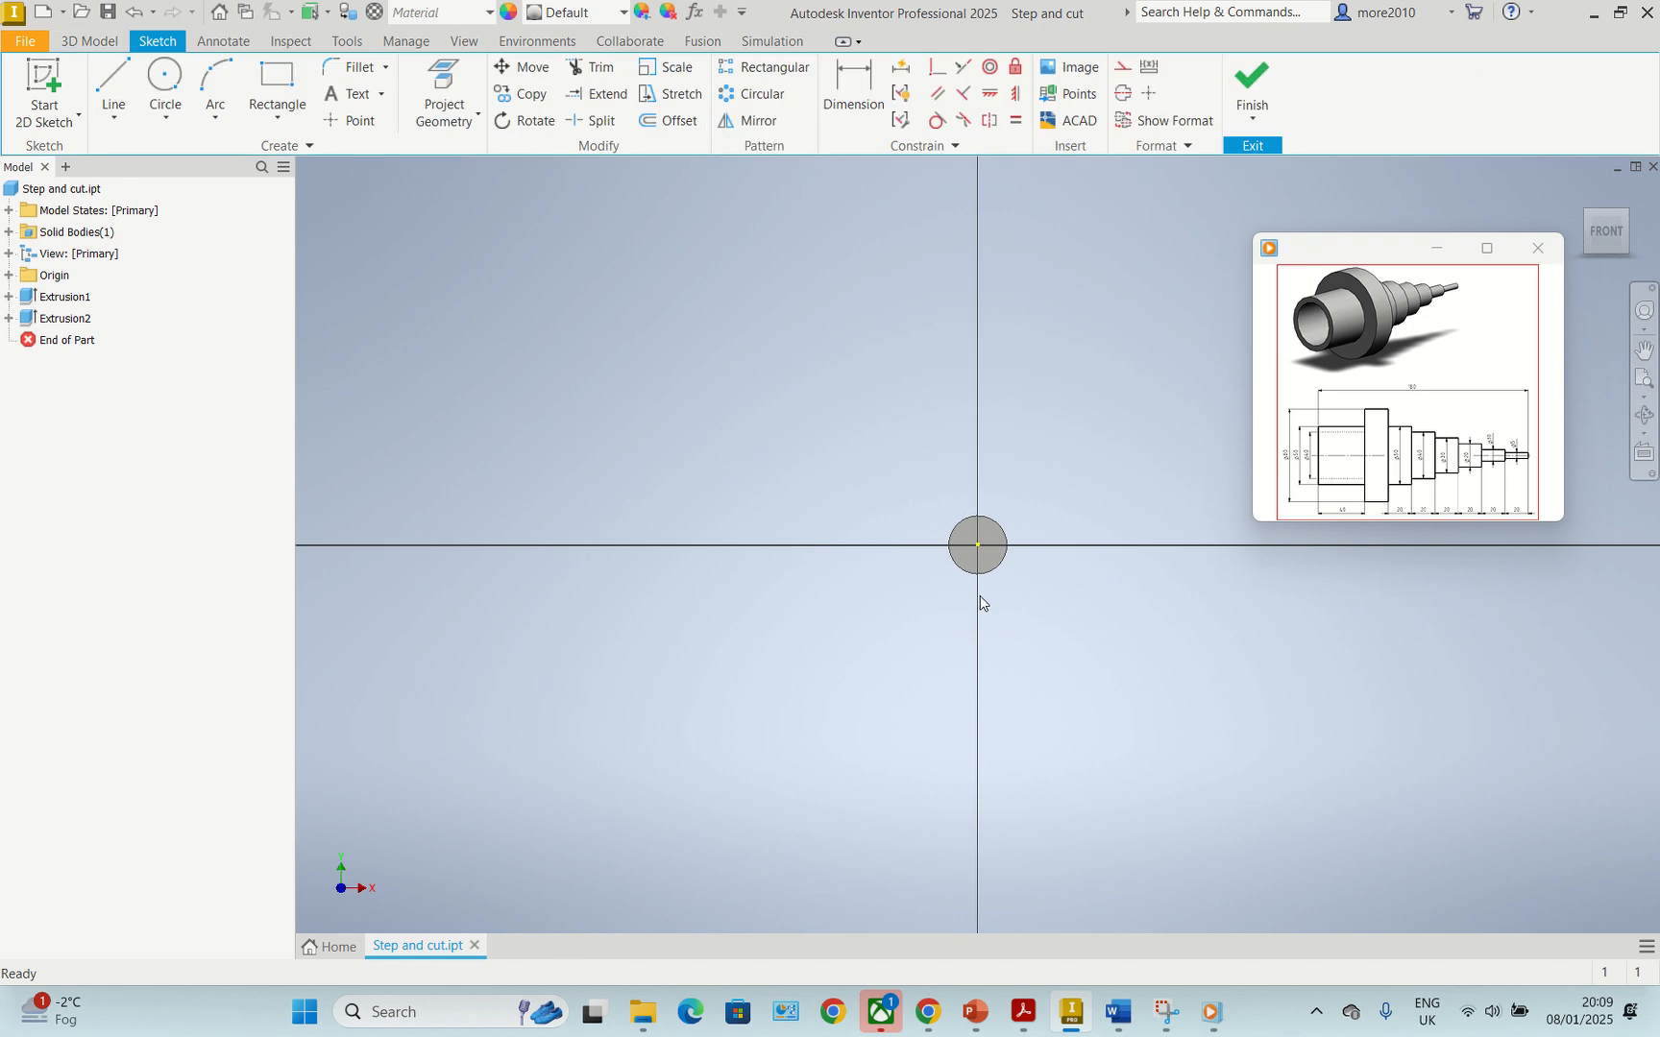
click(167, 85)
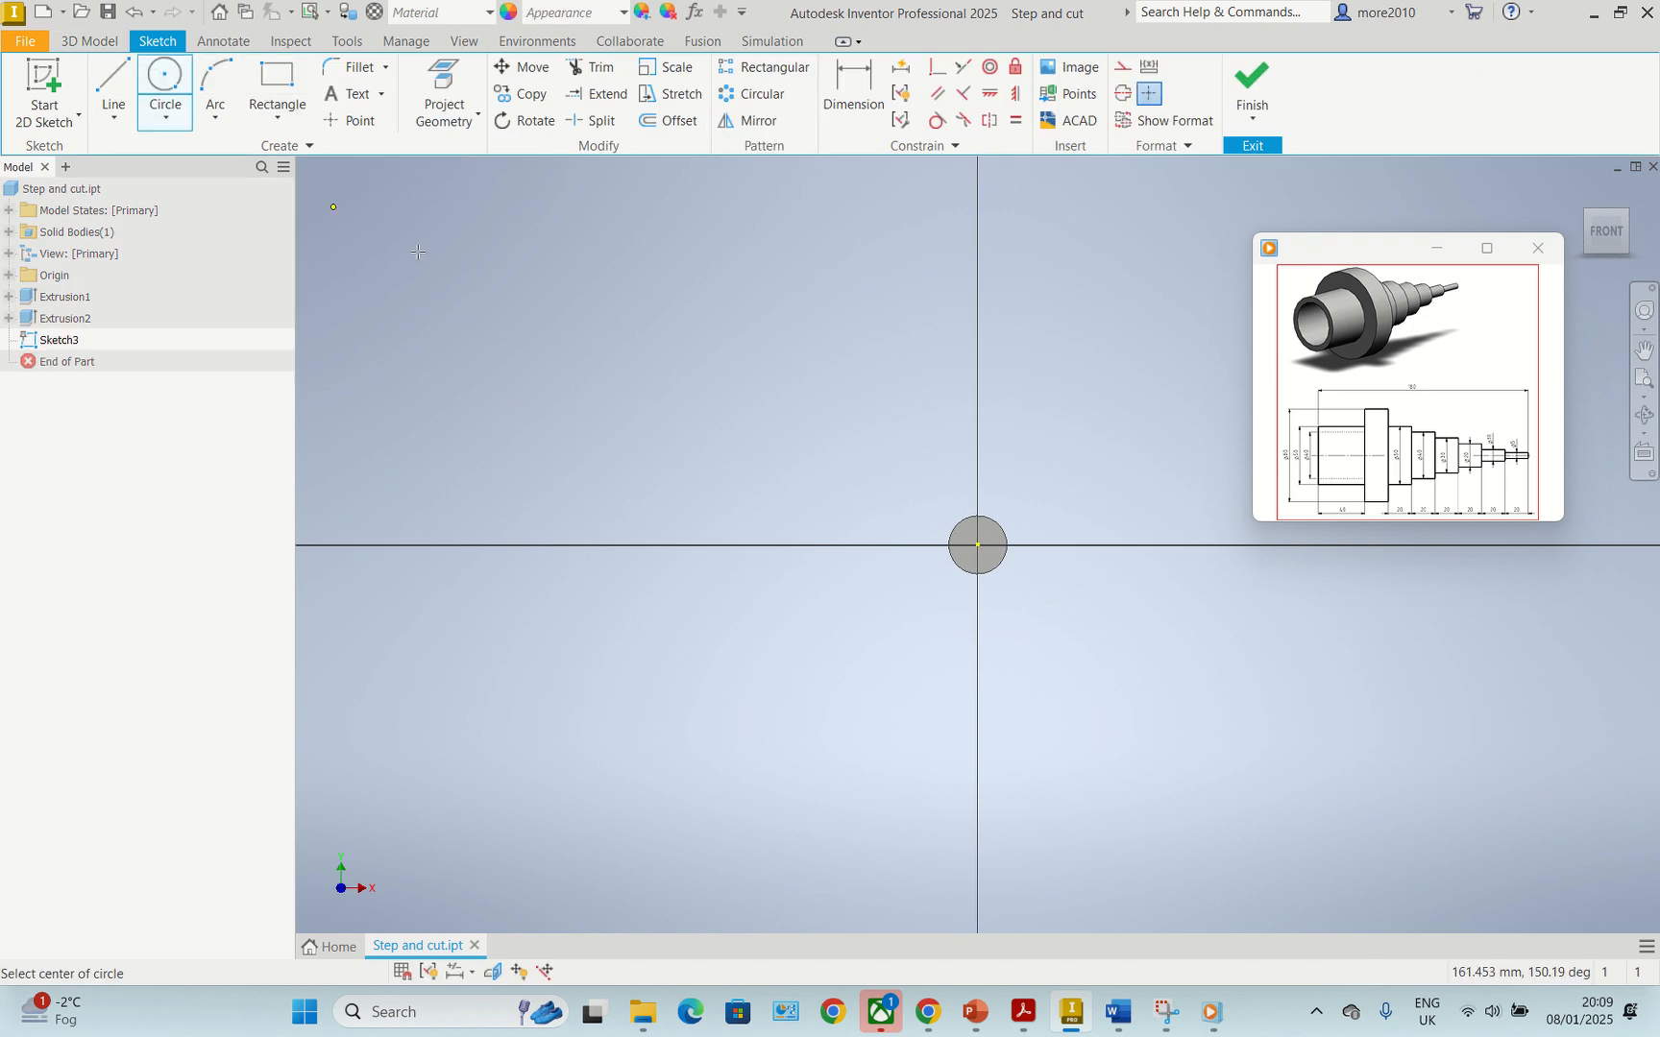
click(976, 545)
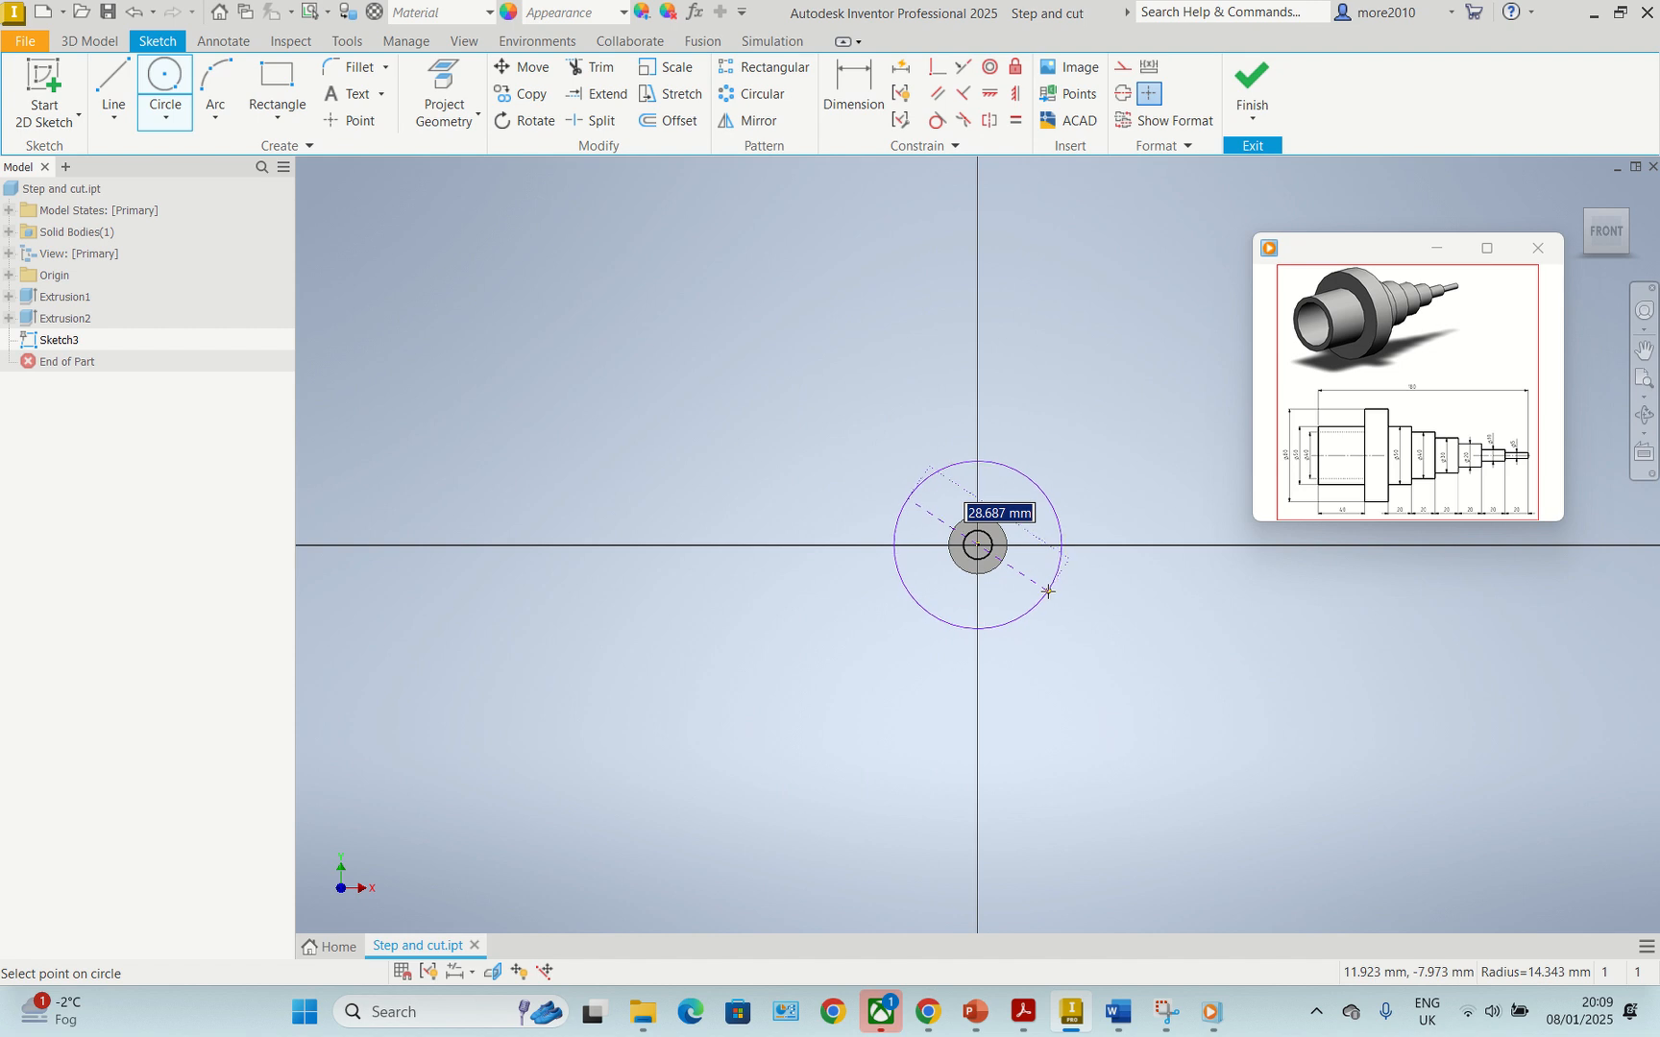
shift+middle_drag(1050, 591, 967, 611)
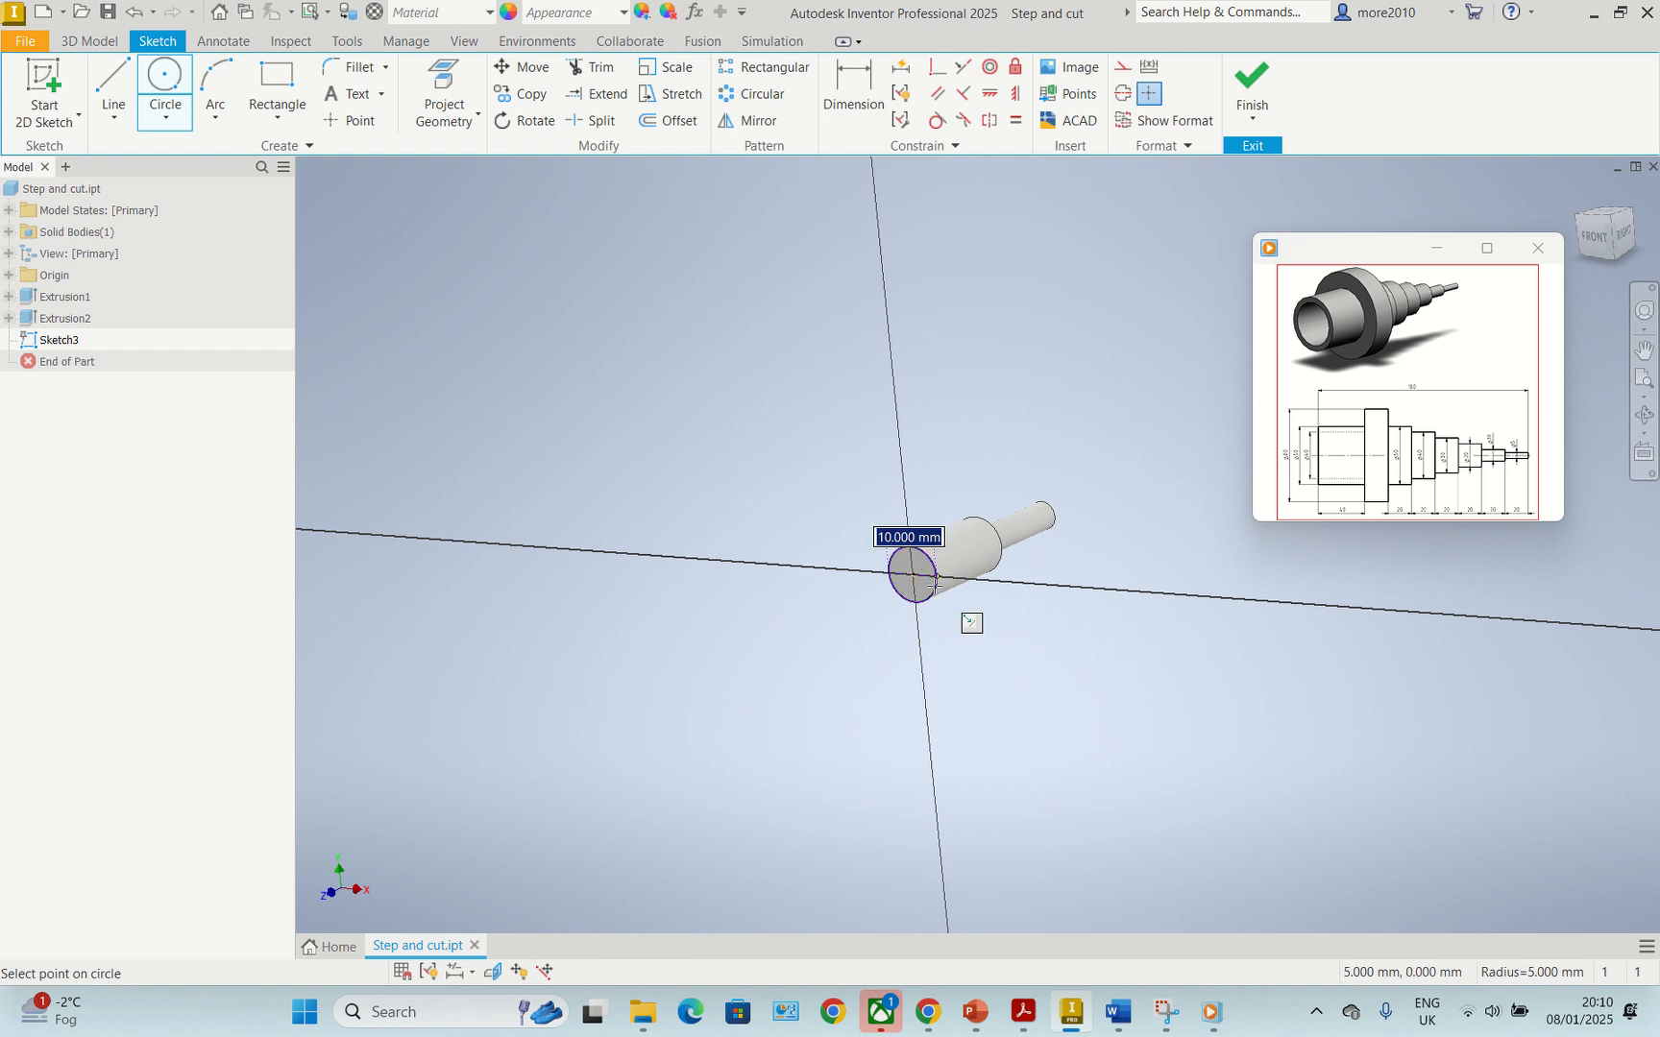
click(934, 582)
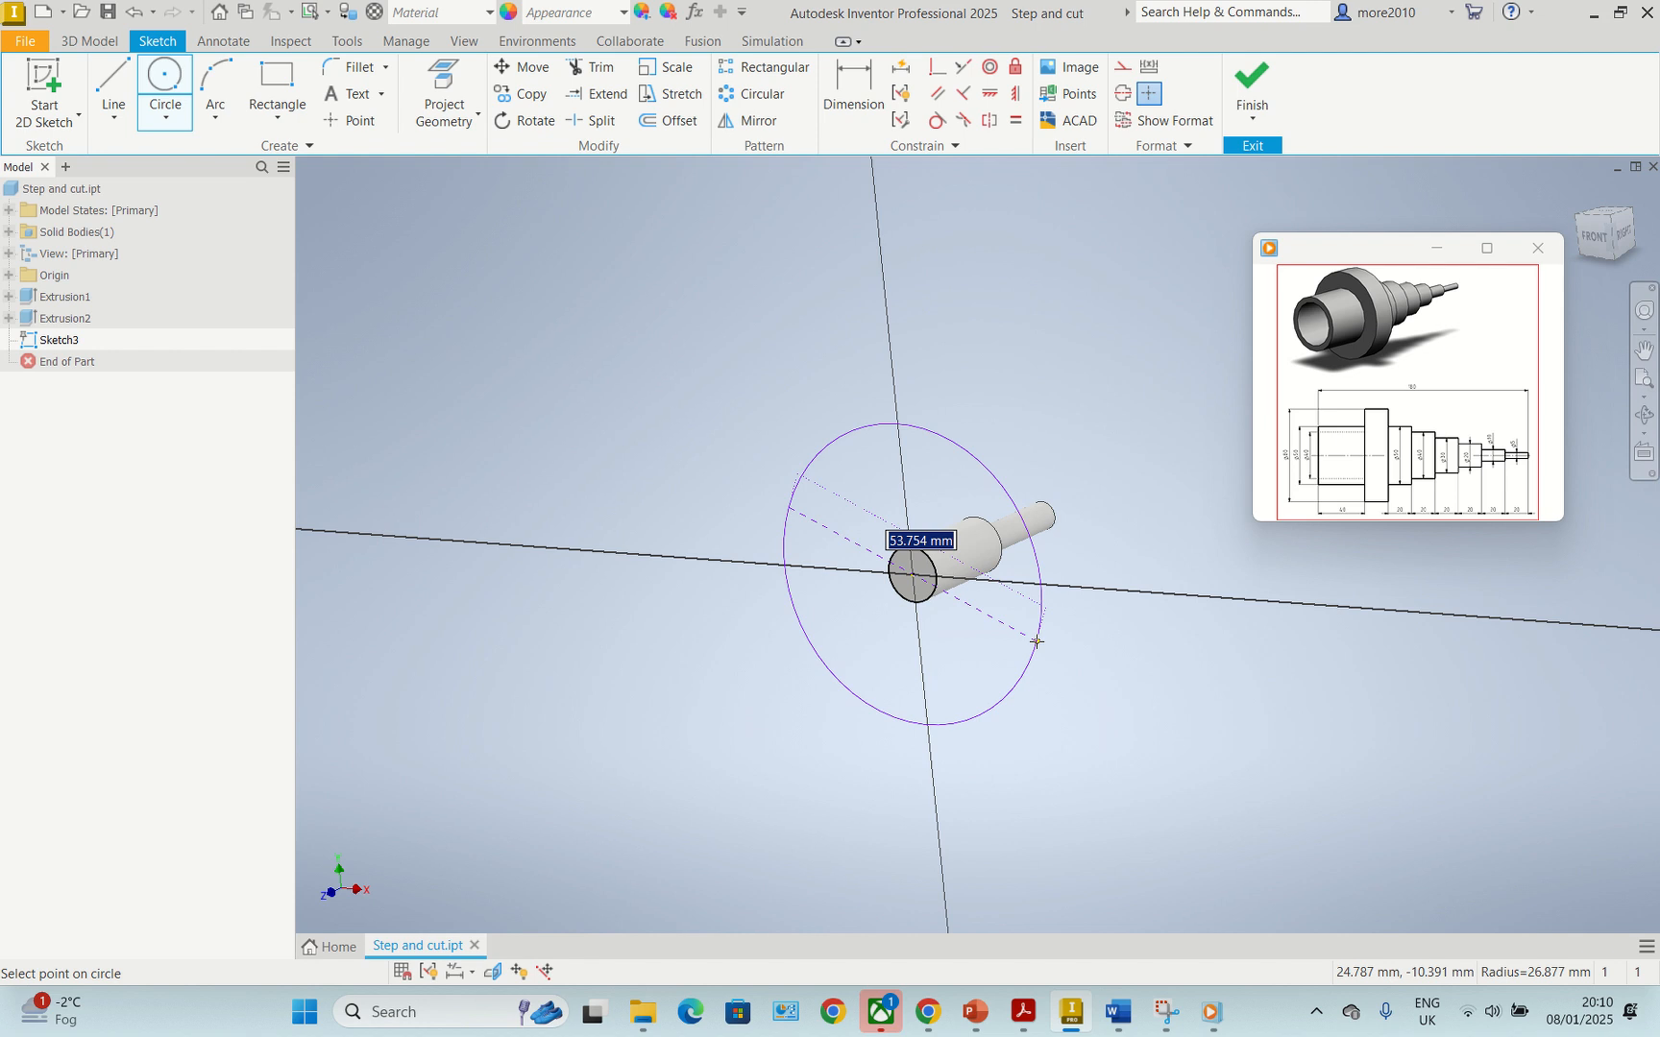
text(20)
key(Return)
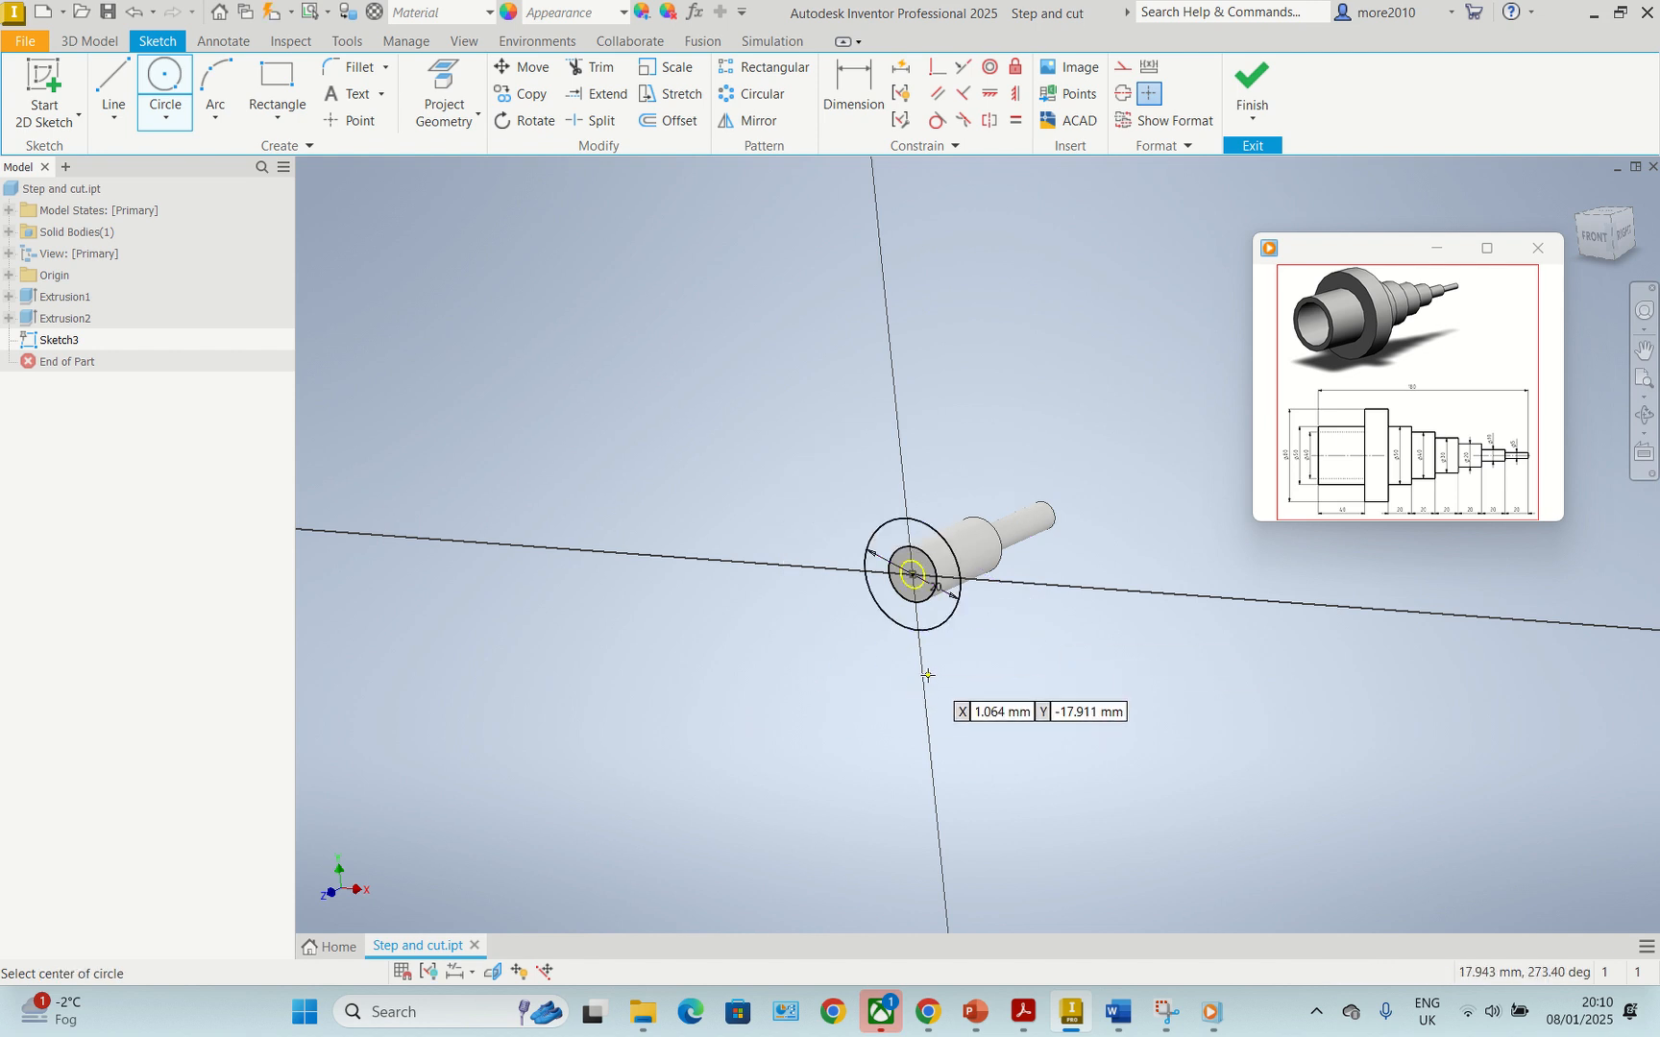
- Delete the stray small circle inside the sketch and extrude the 20 mm circle by 20 mm
key(Escape)
scroll(917, 624, up, 5)
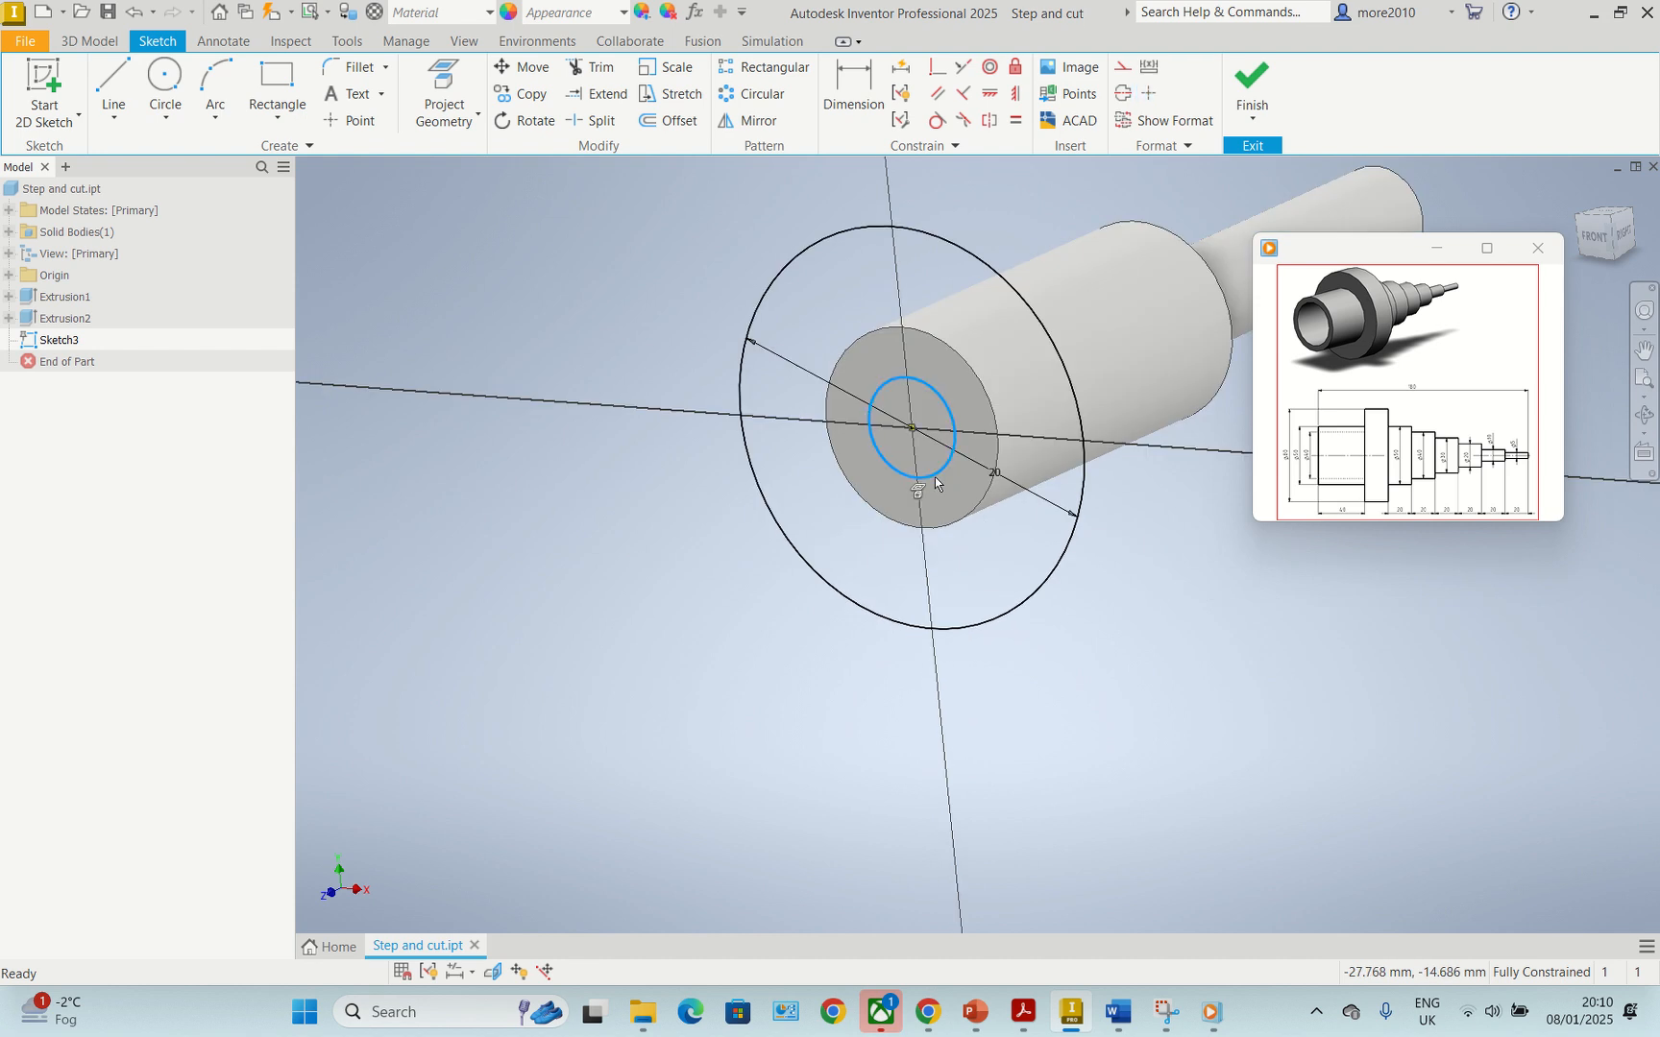
scroll(1076, 591, up, 2)
scroll(1091, 619, down, 6)
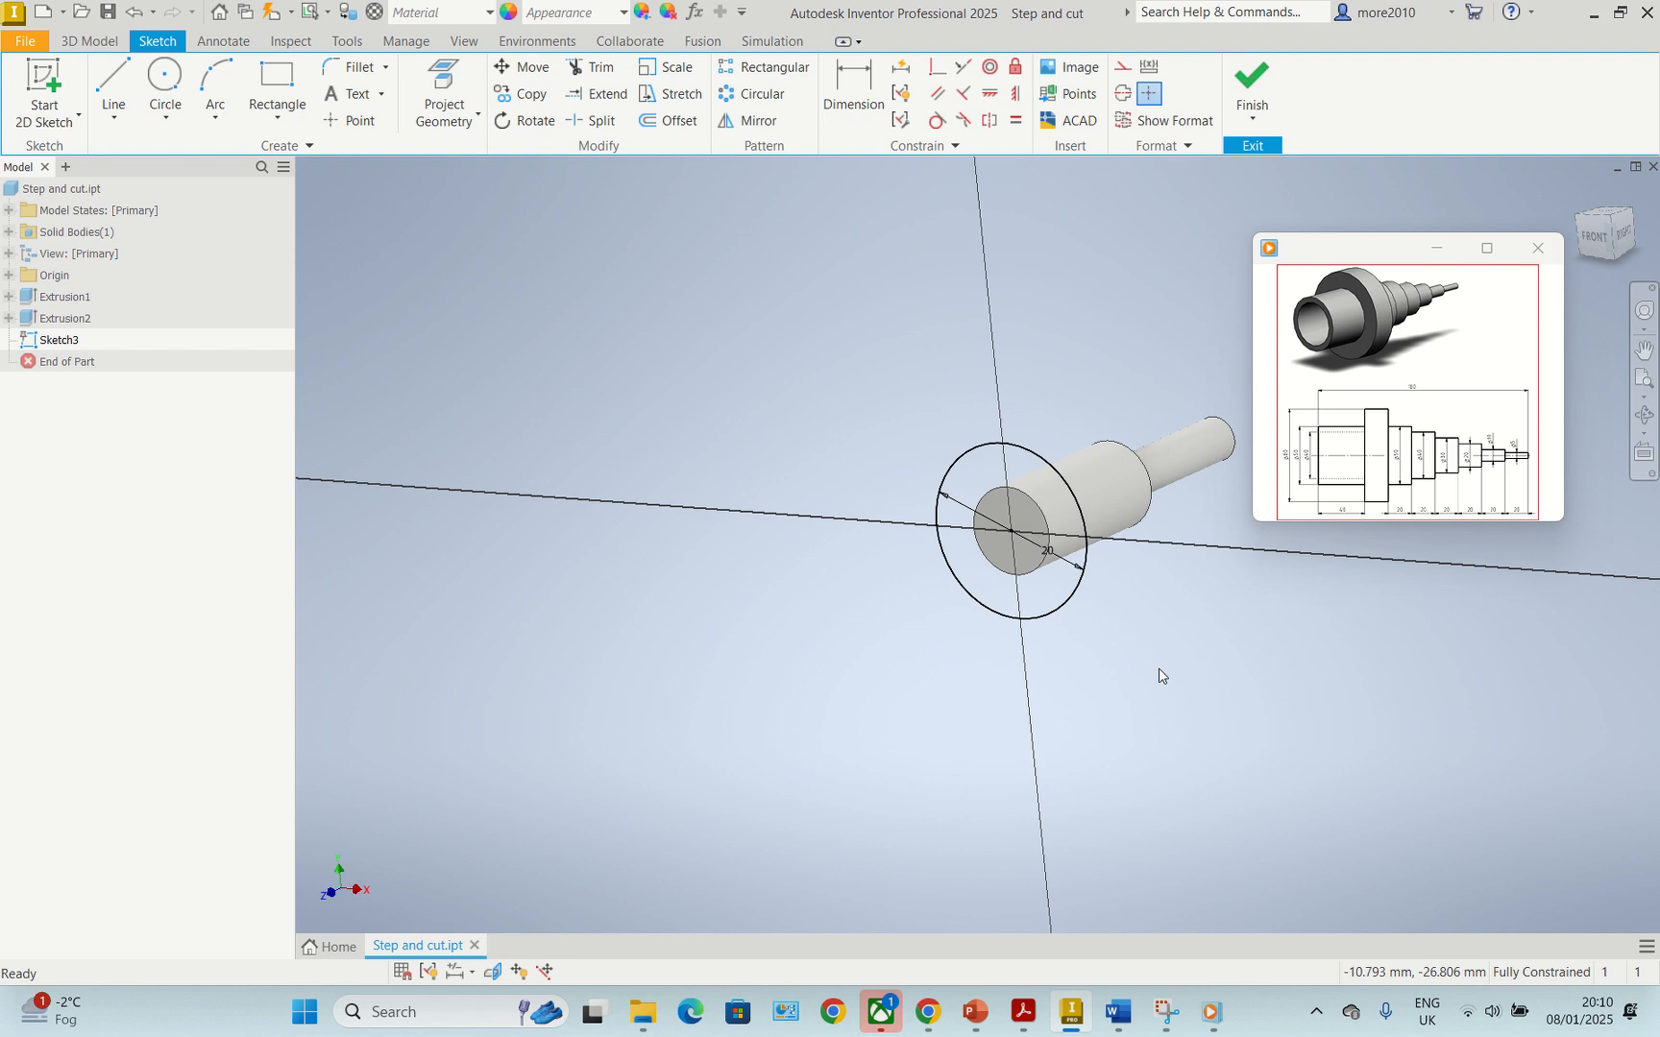
key(e)
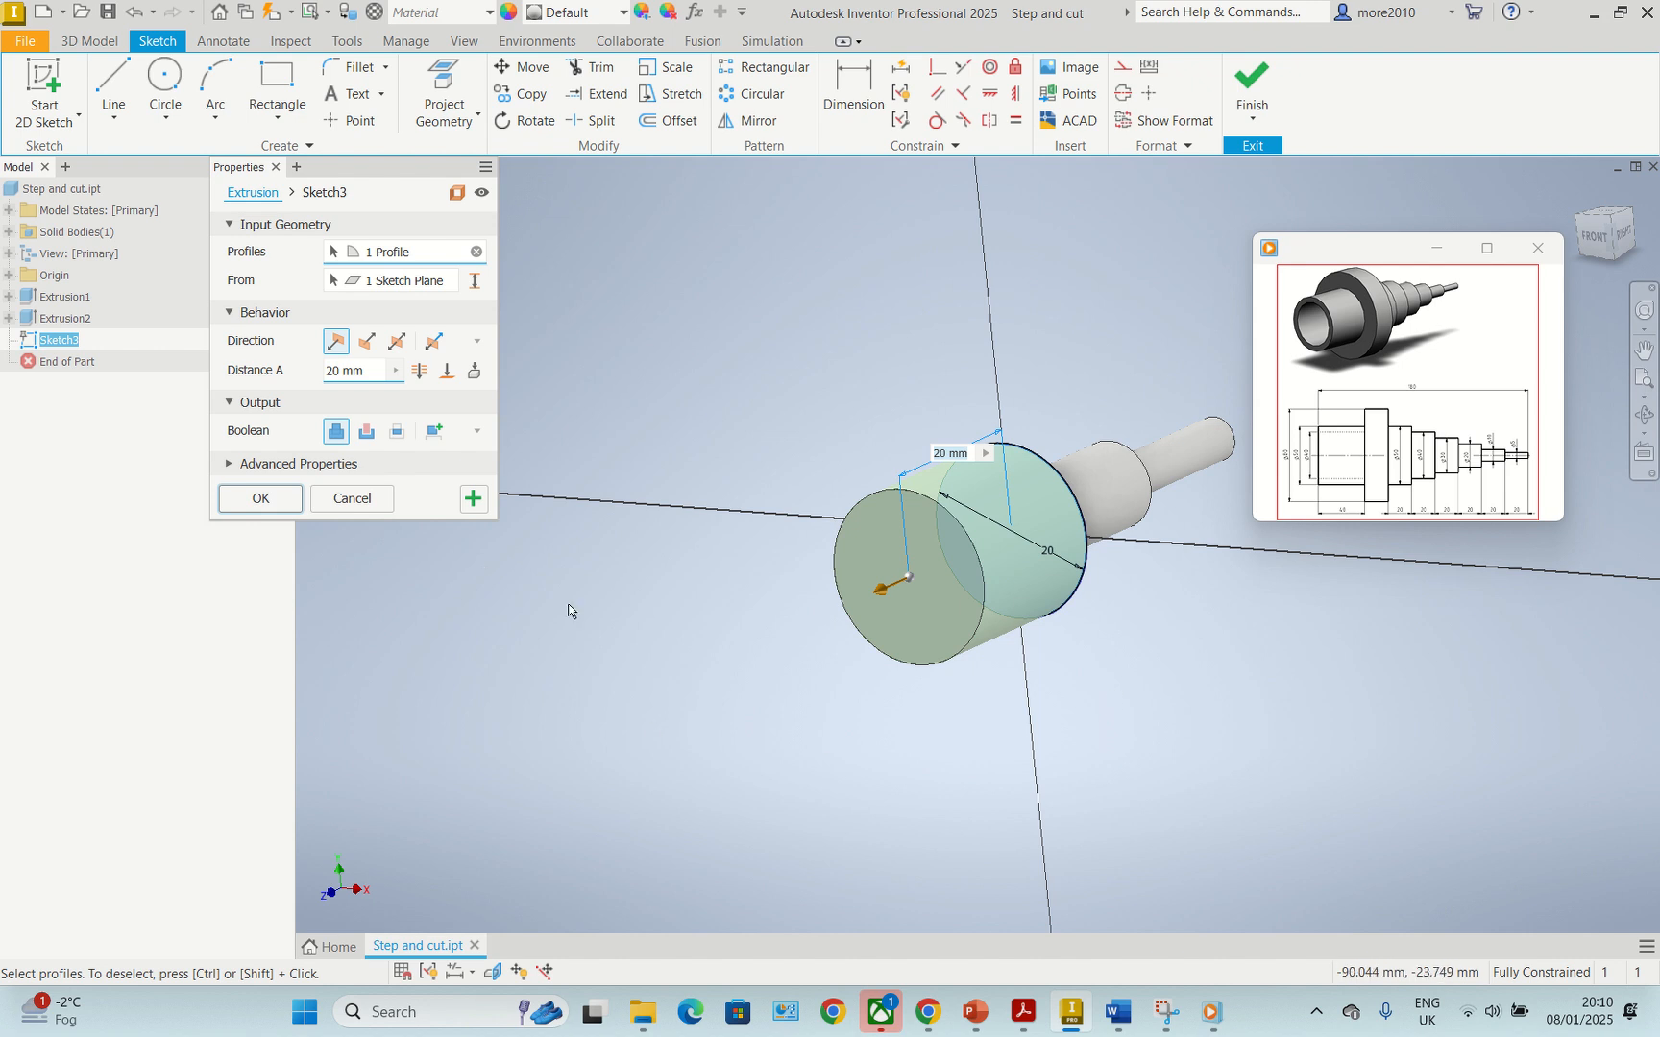
click(260, 498)
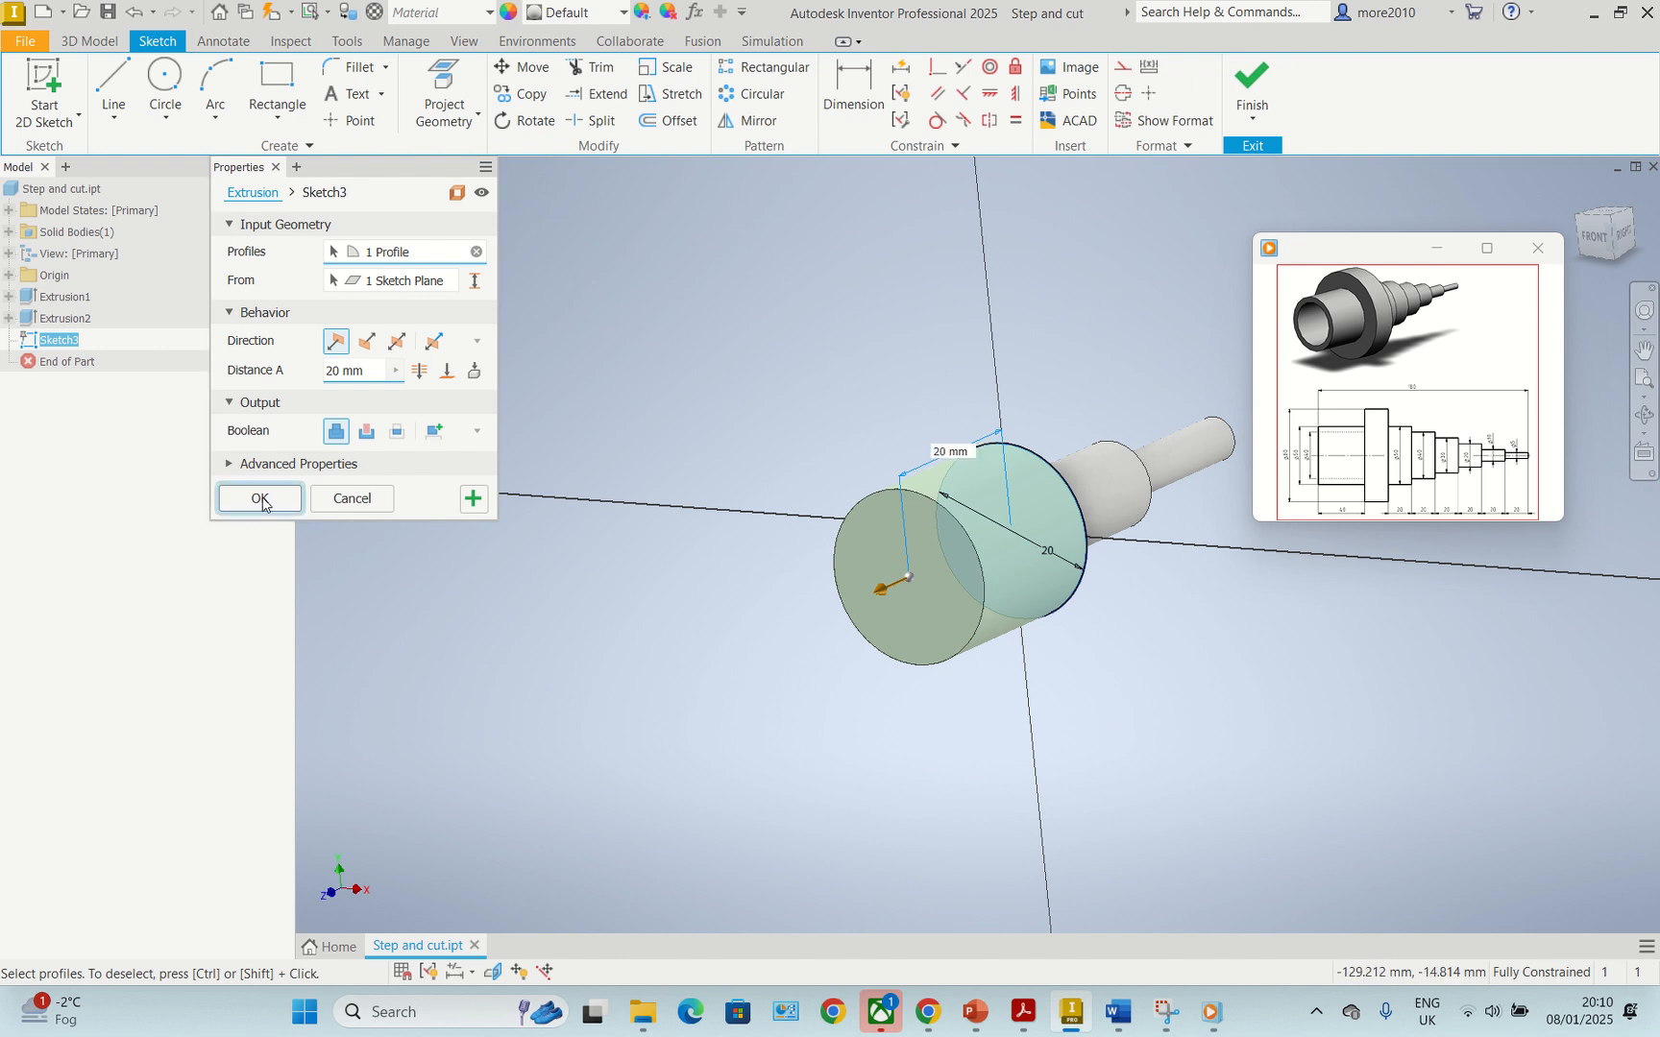
- Sketch a 30 mm diameter circle centred on the front end face of the 20 mm step and extrude it 20 mm
click(889, 596)
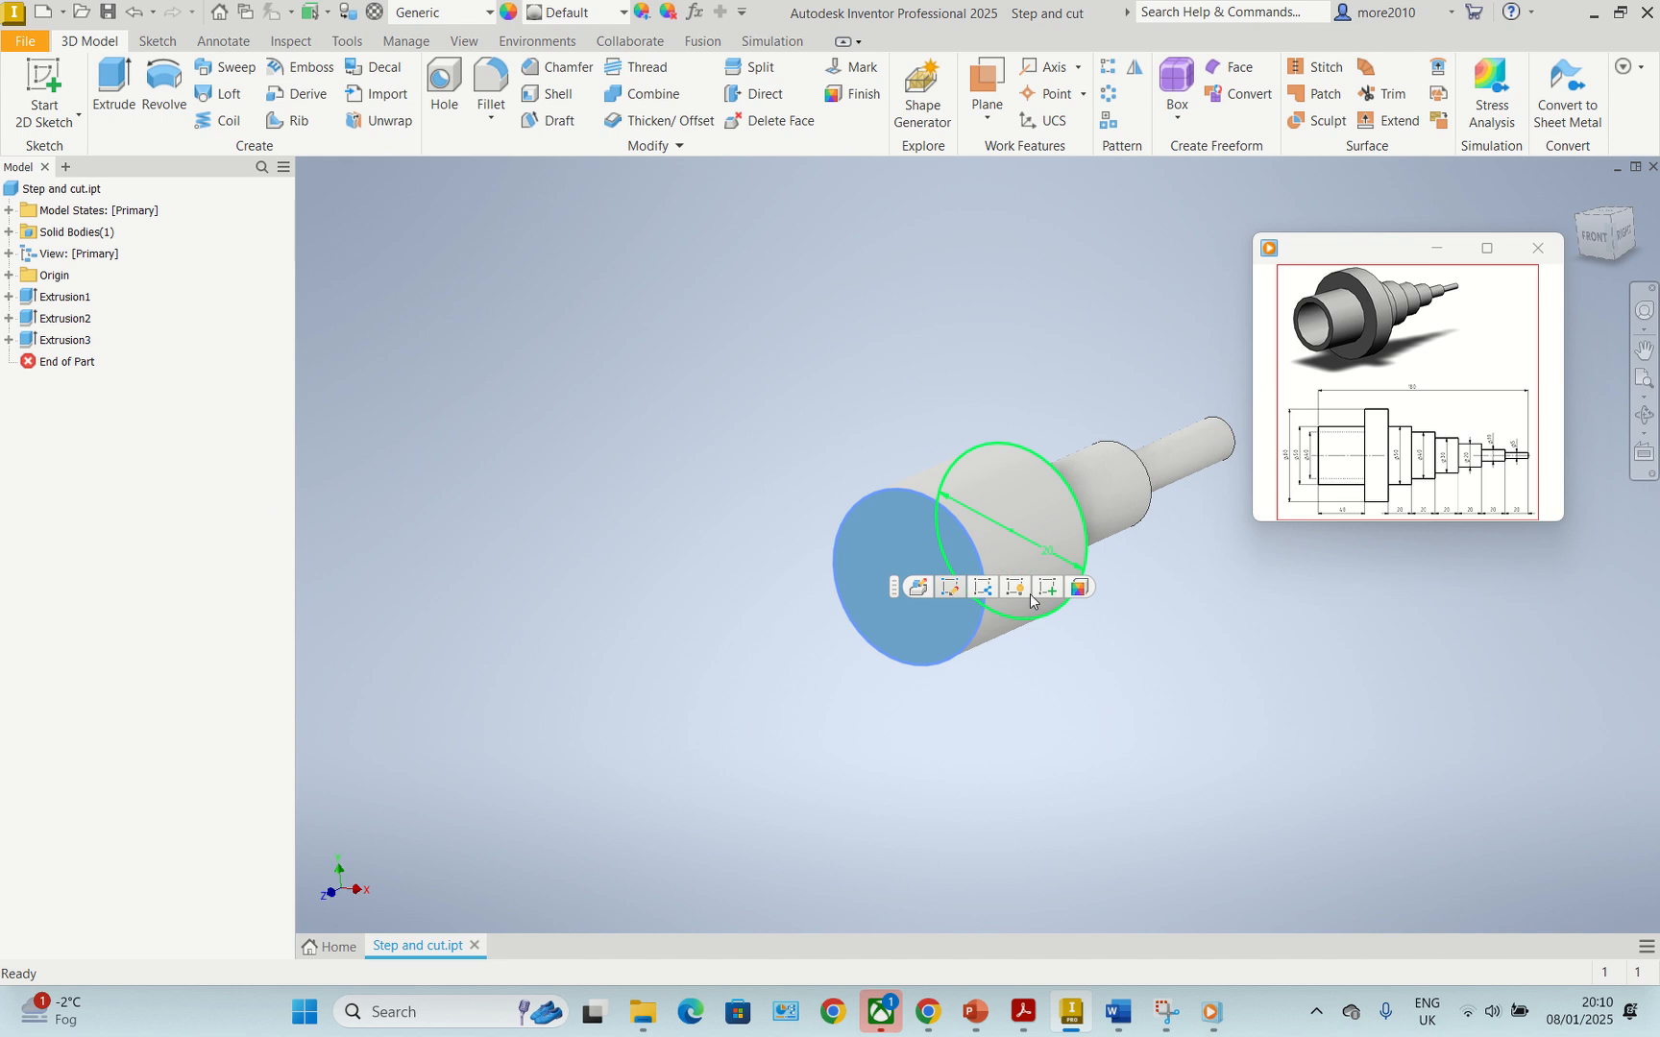
click(1048, 589)
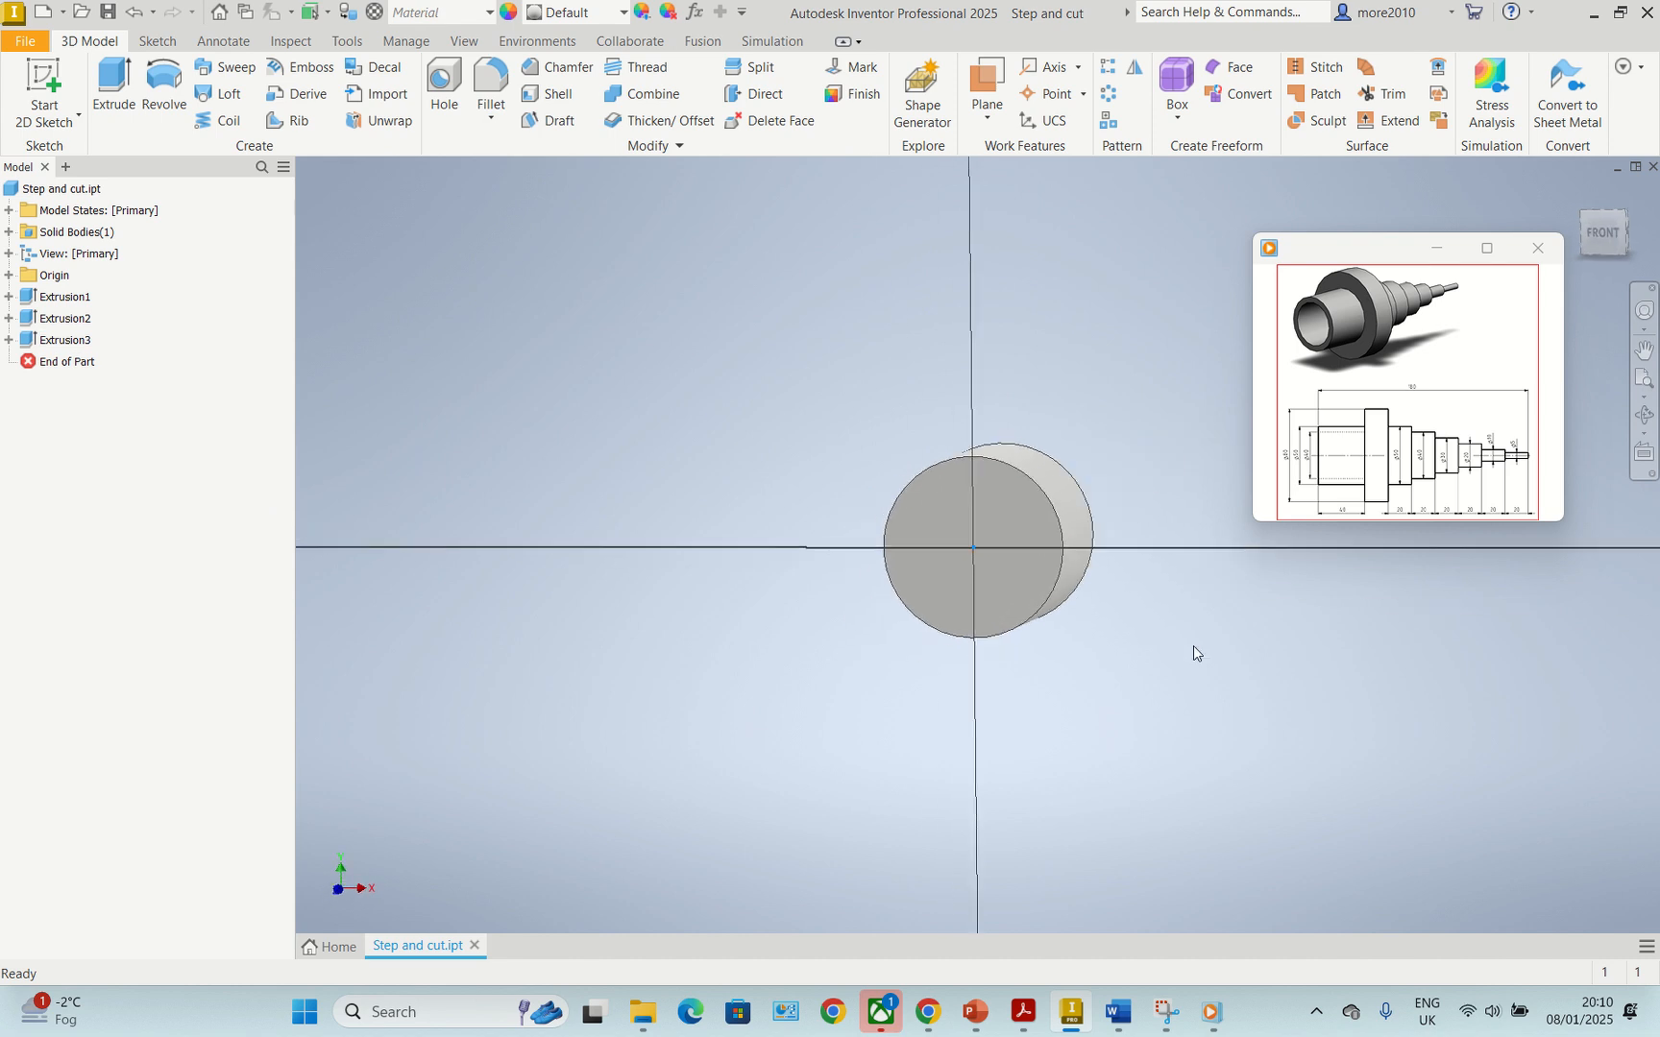
click(170, 85)
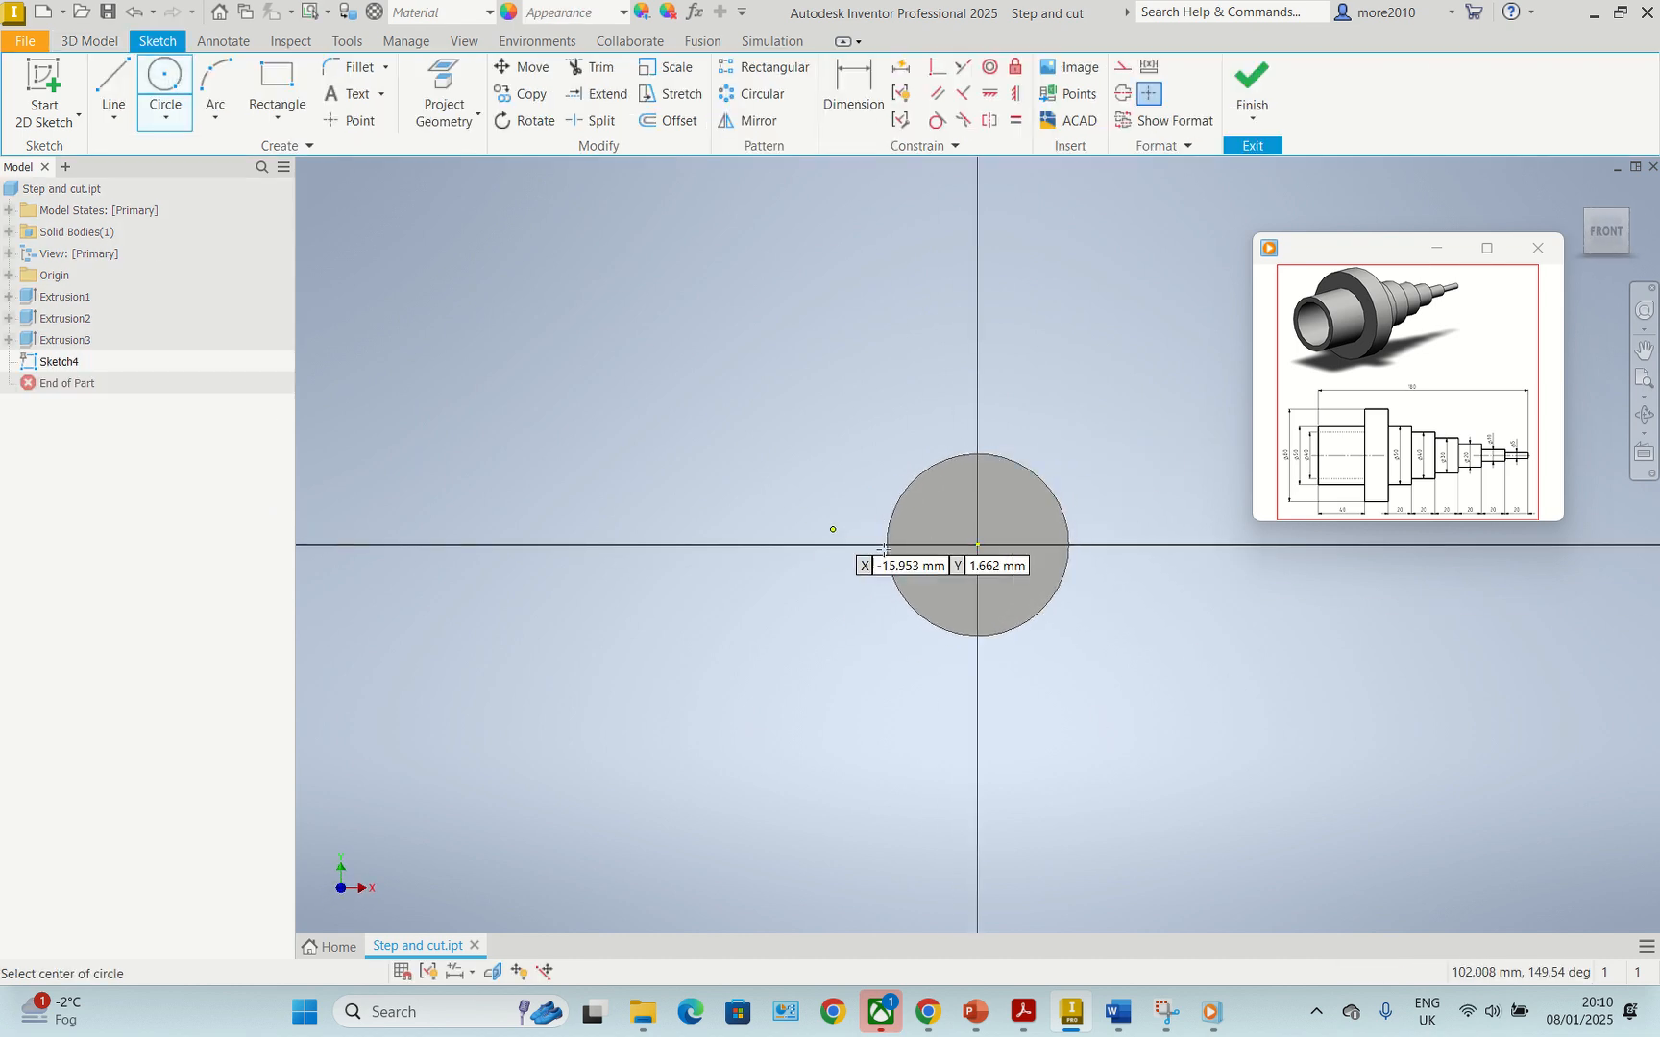
click(978, 544)
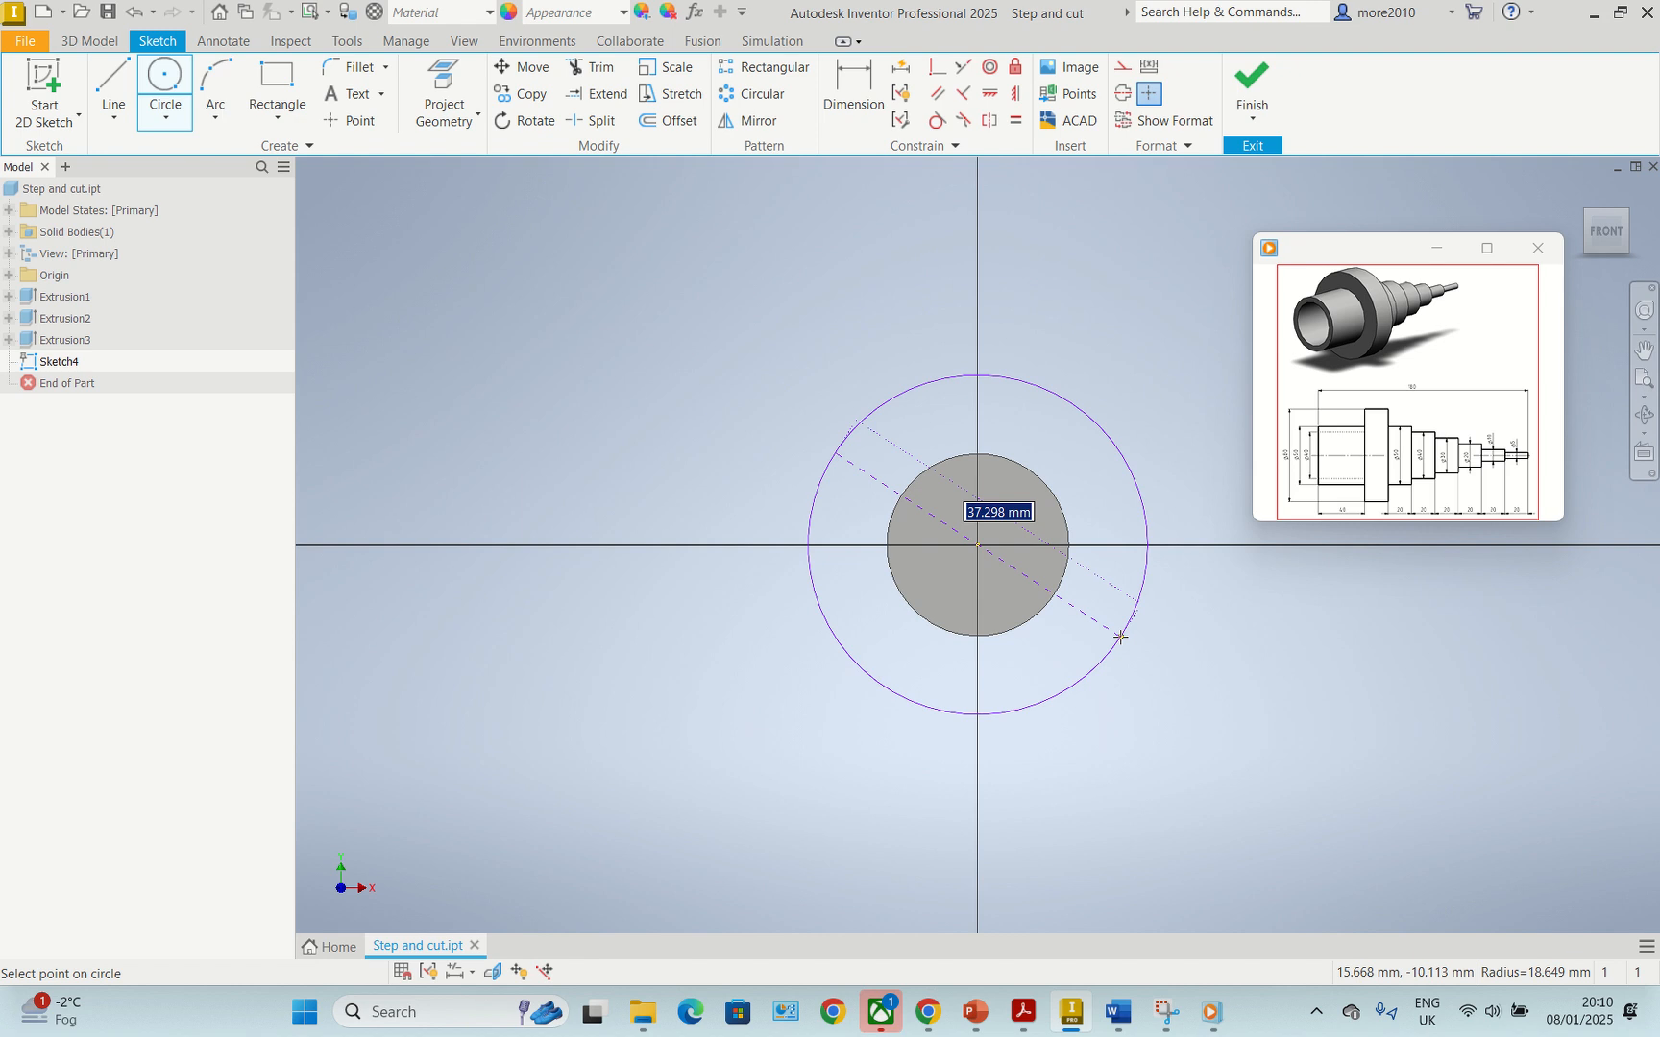
text(30)
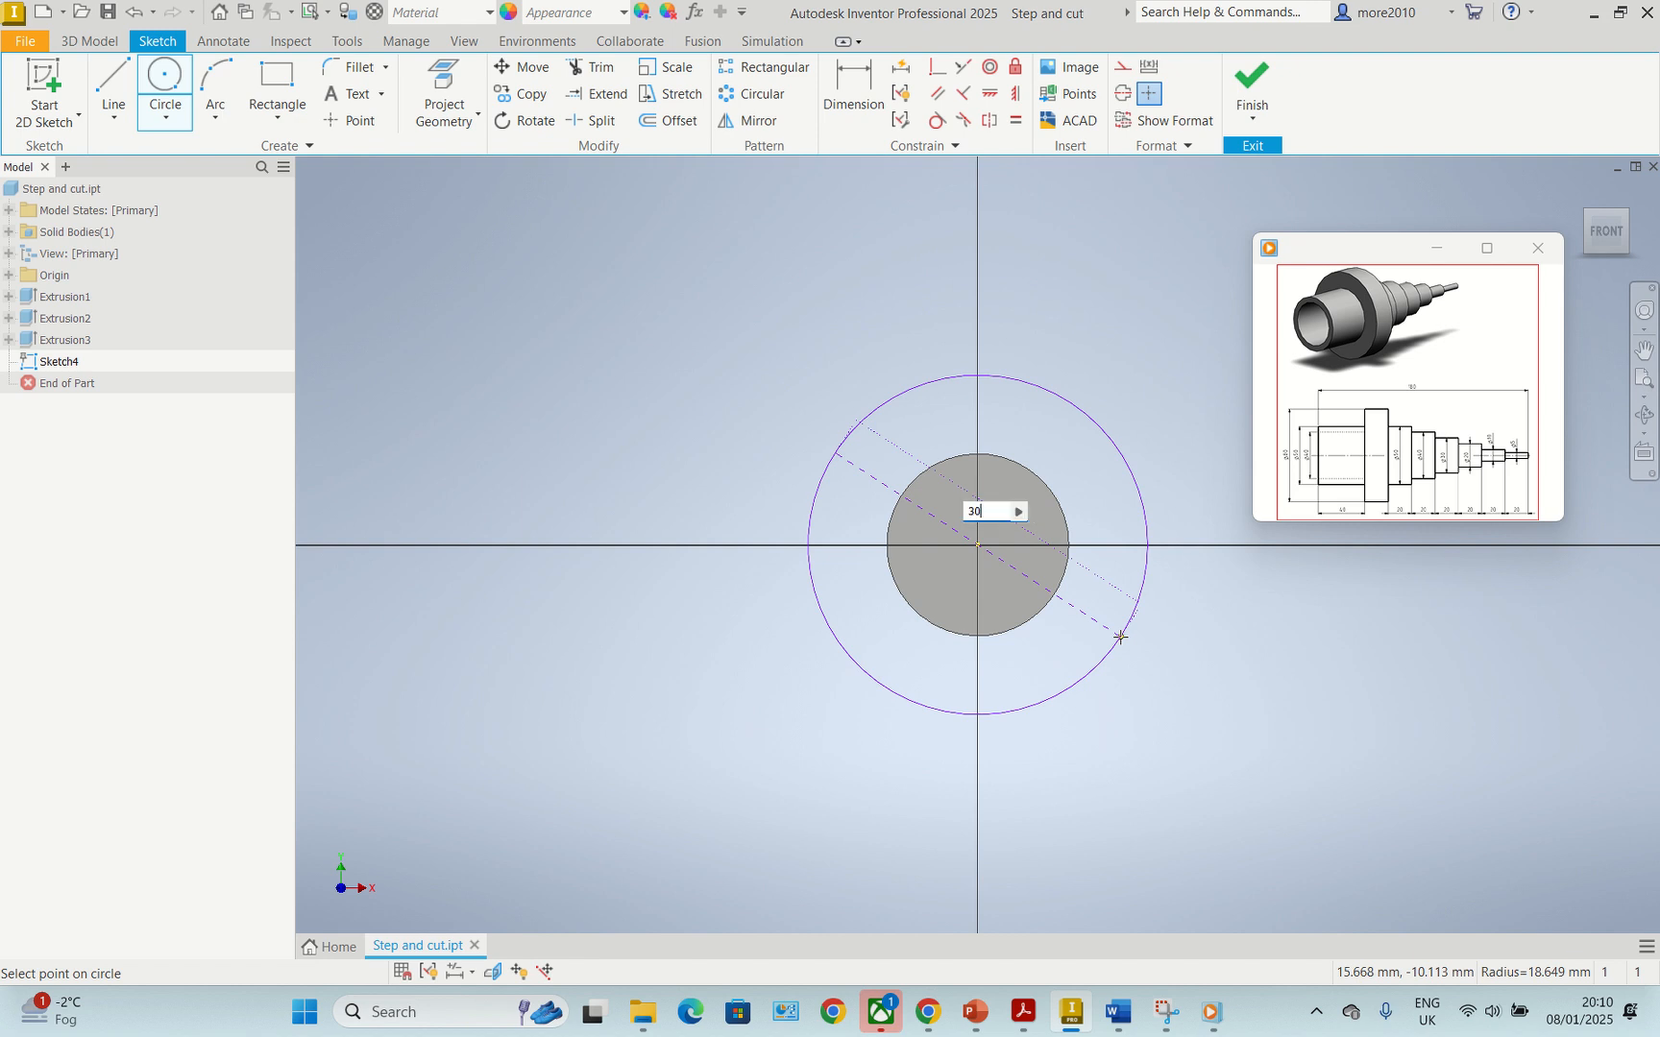
key(Return)
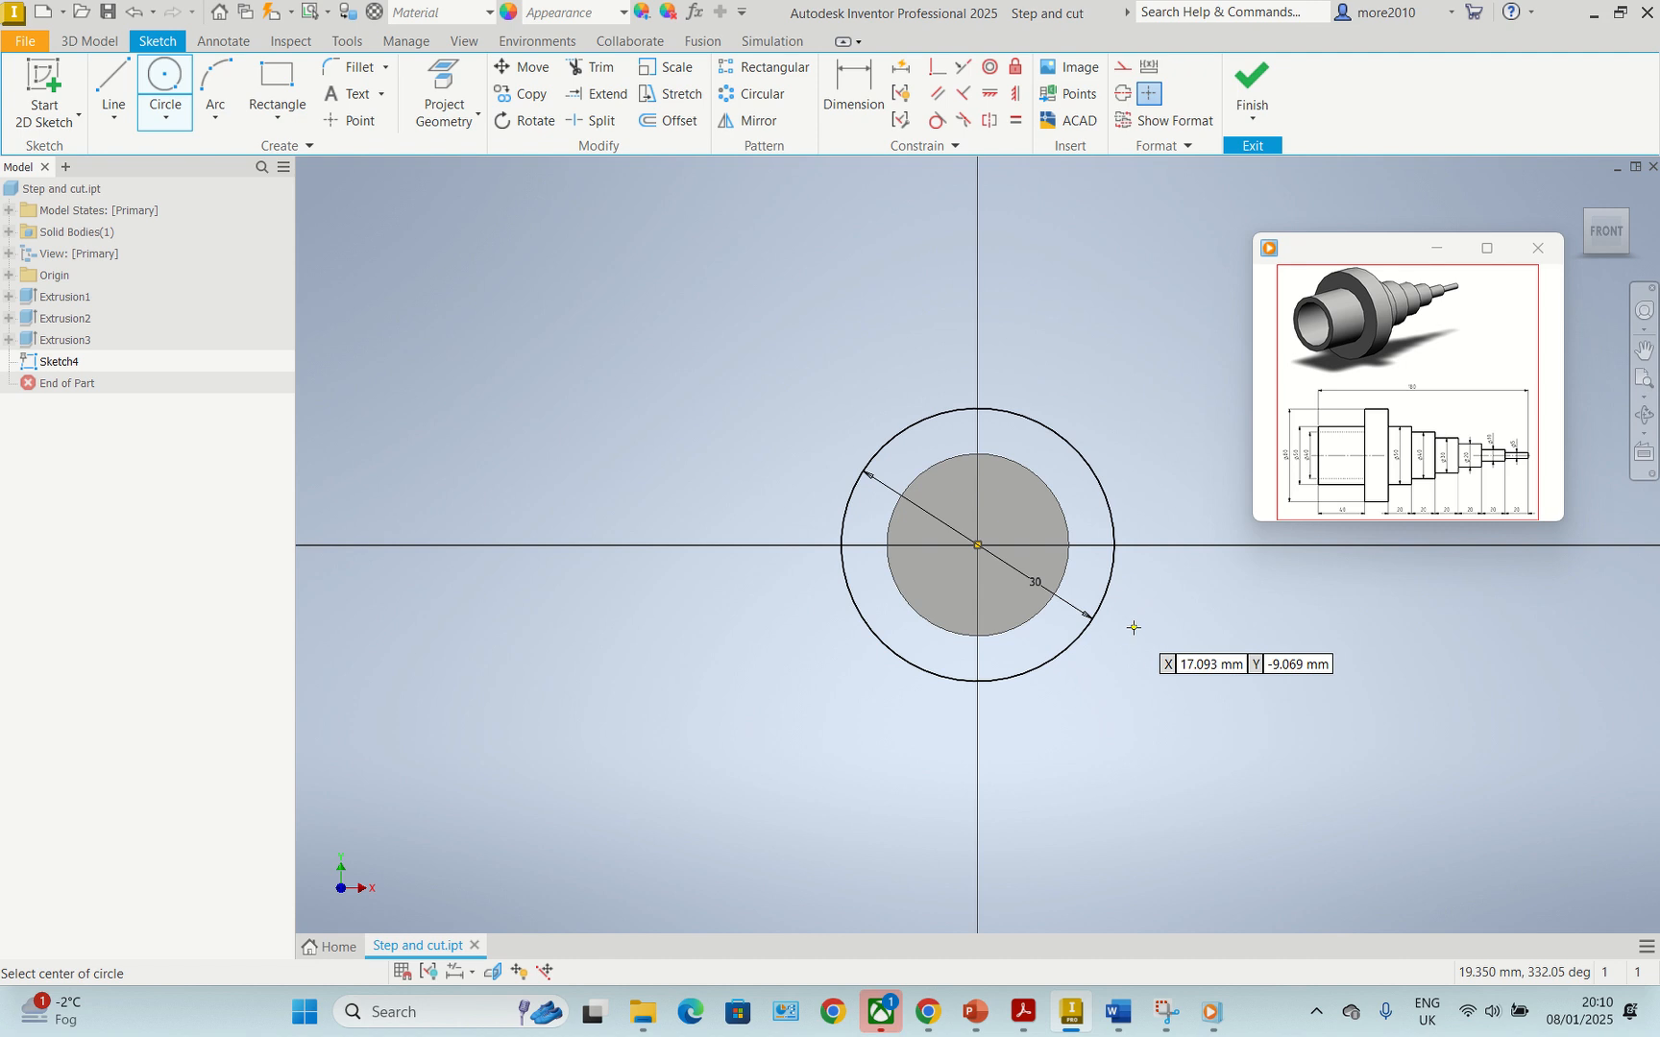
key(e)
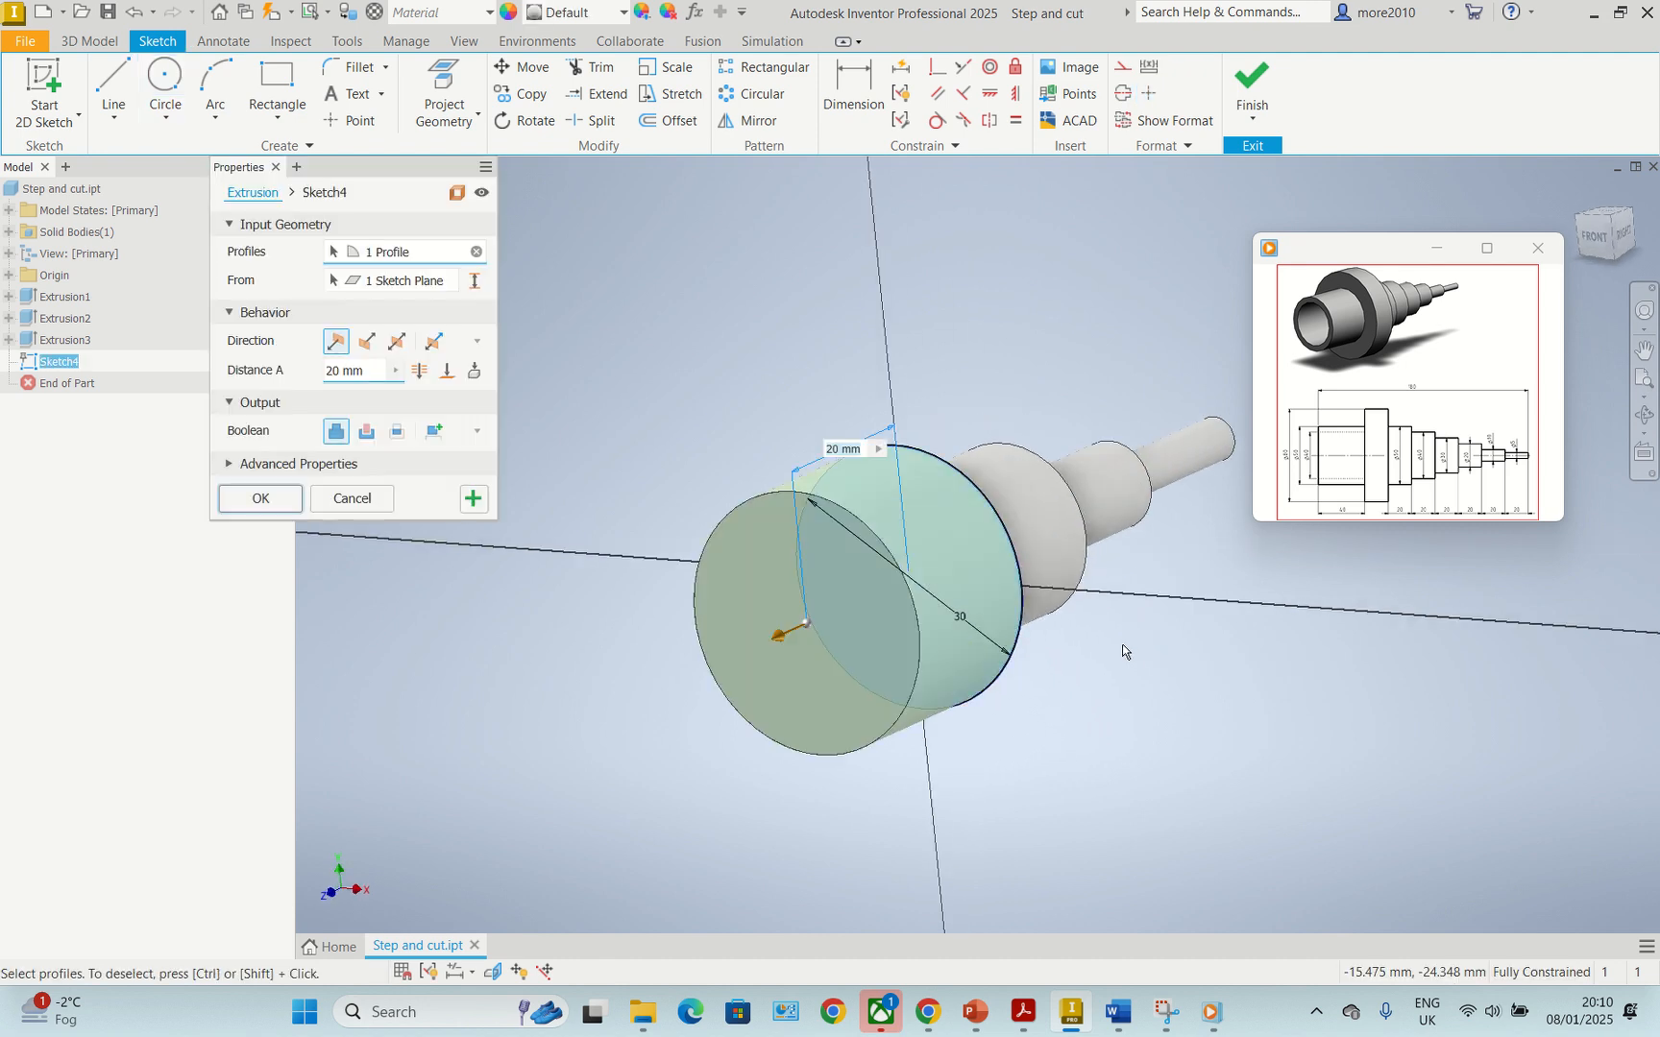
click(257, 499)
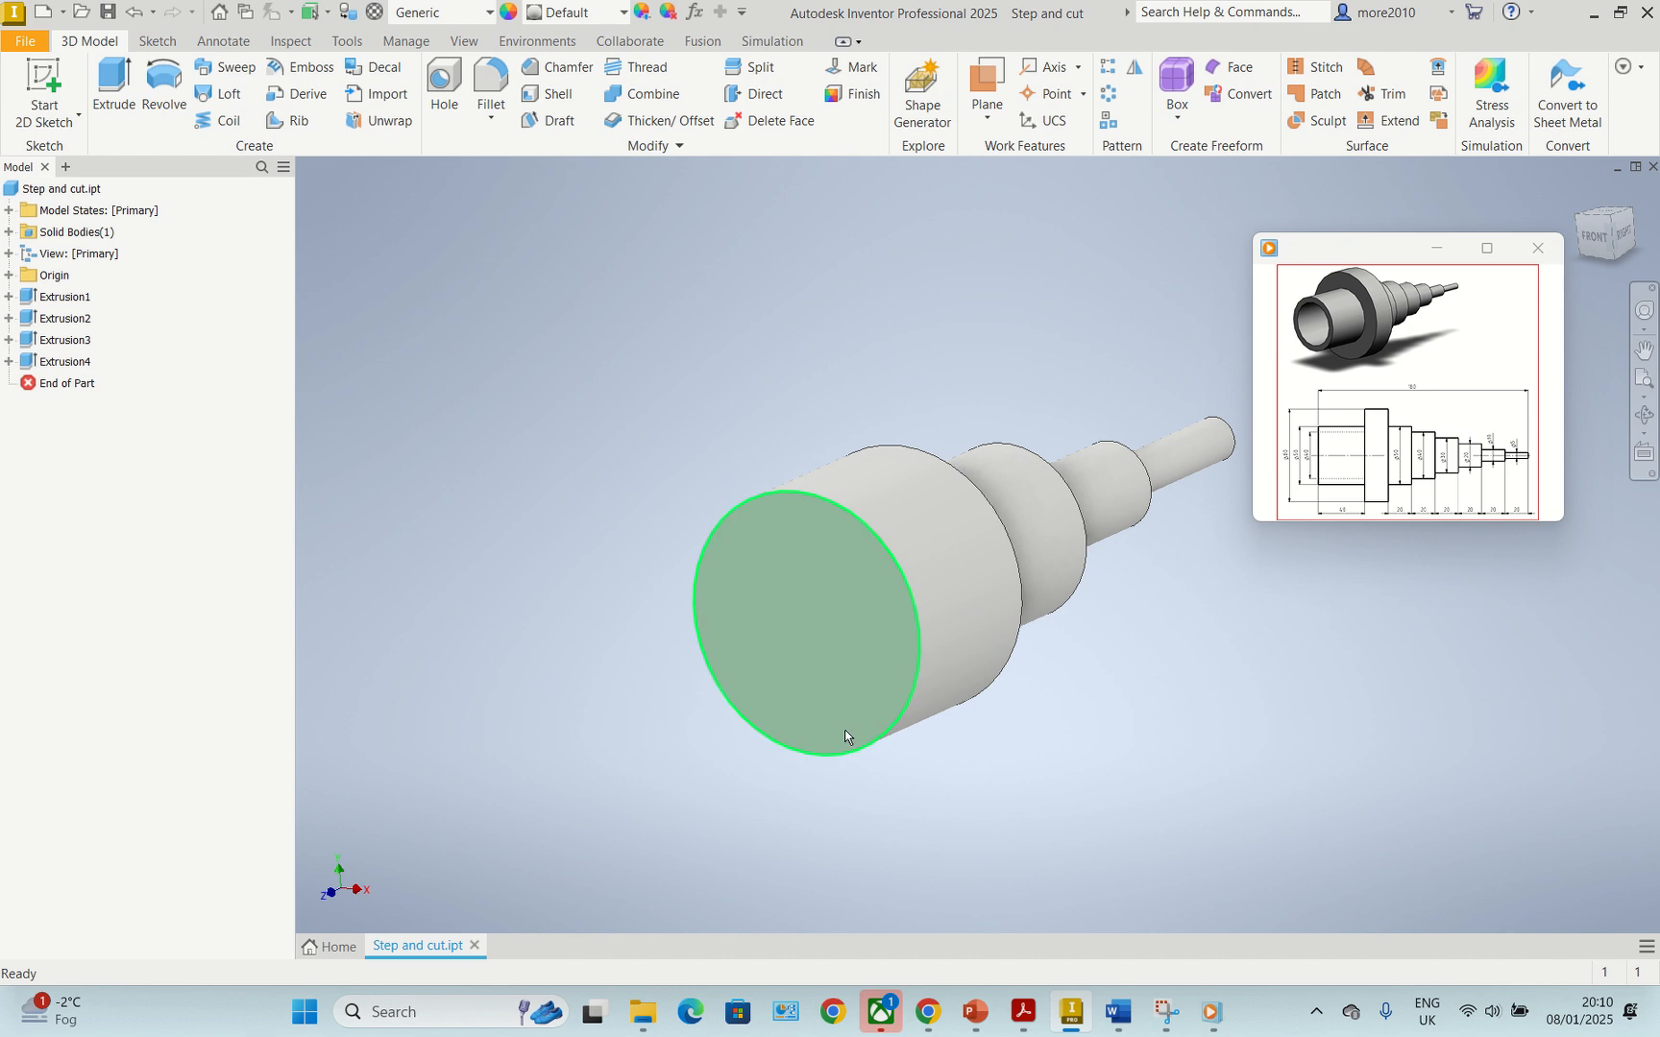
- Sketch a 40 mm diameter circle centred on the front end face of the 30 mm step
click(785, 615)
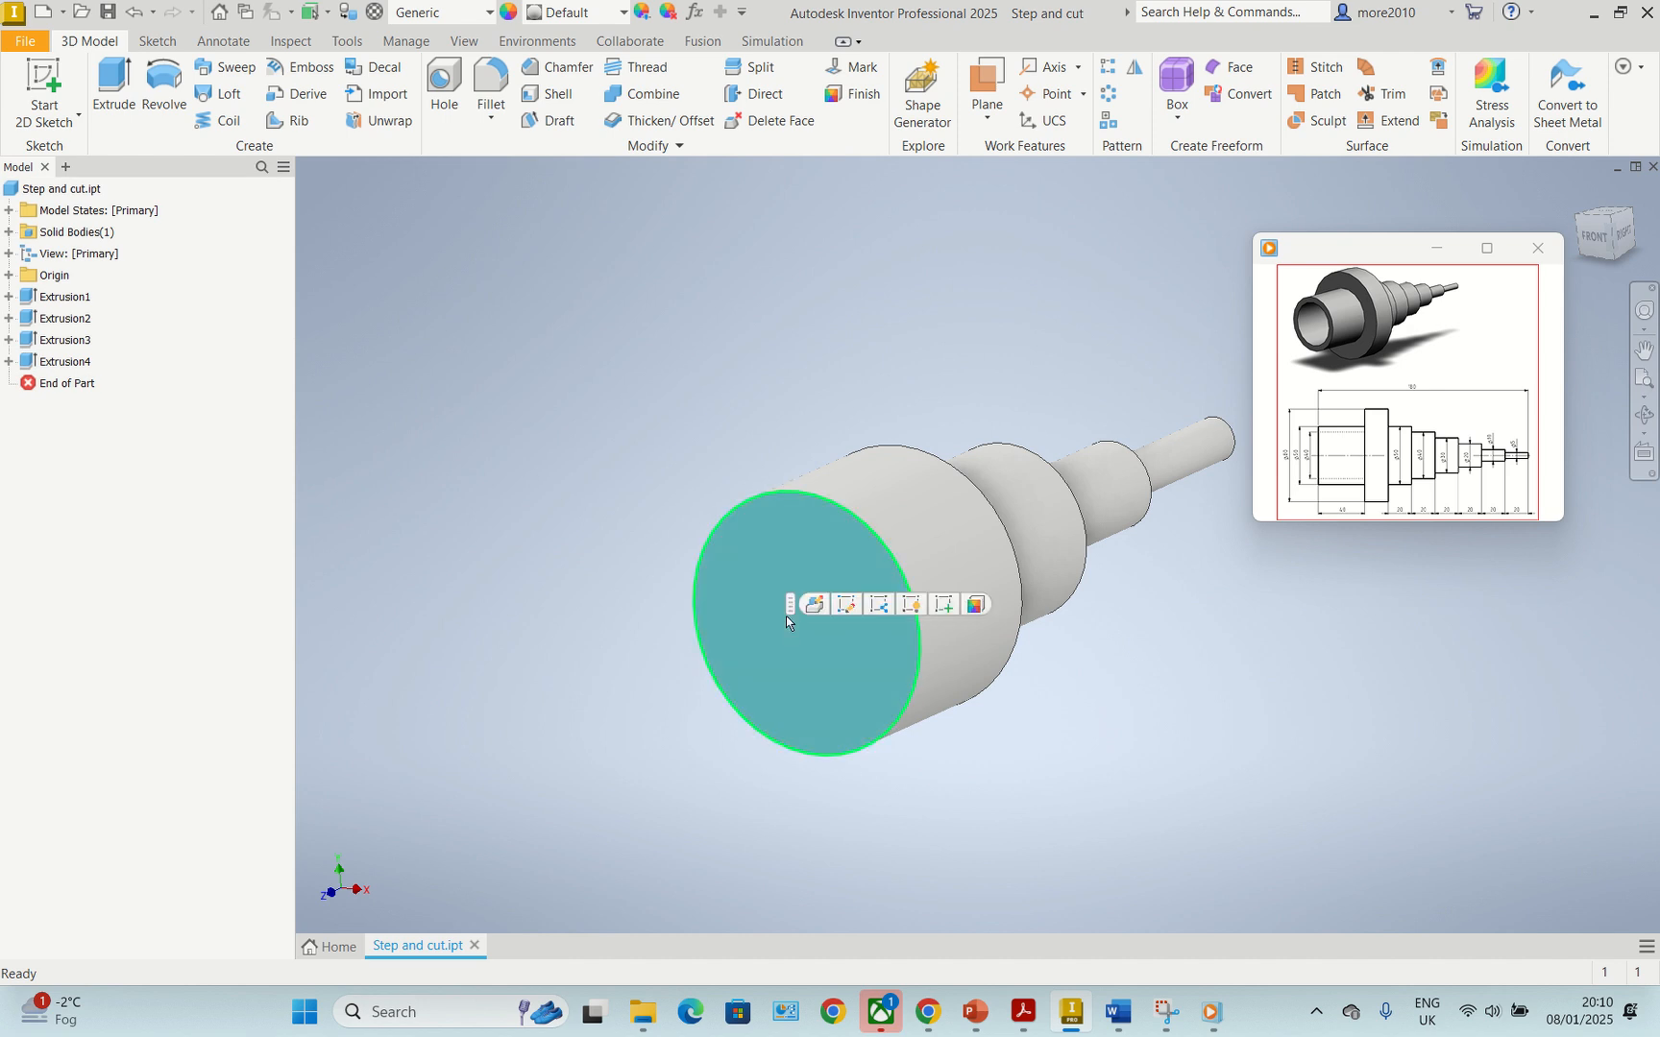
click(940, 603)
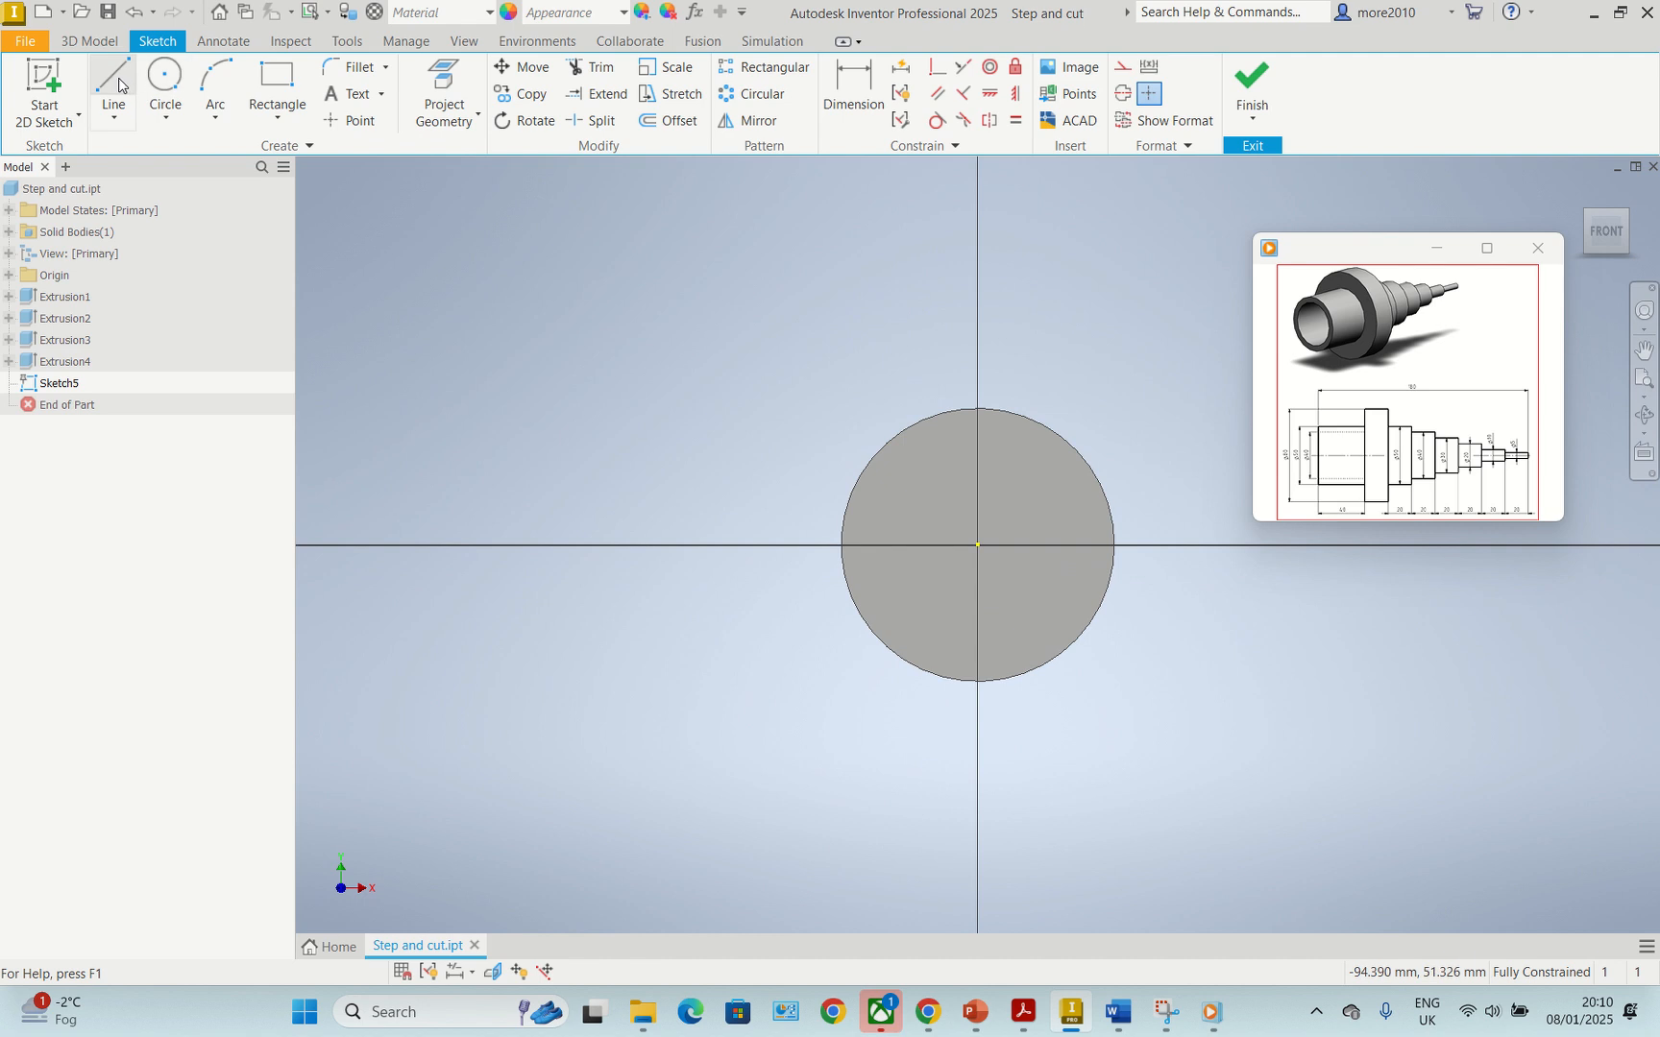
click(165, 82)
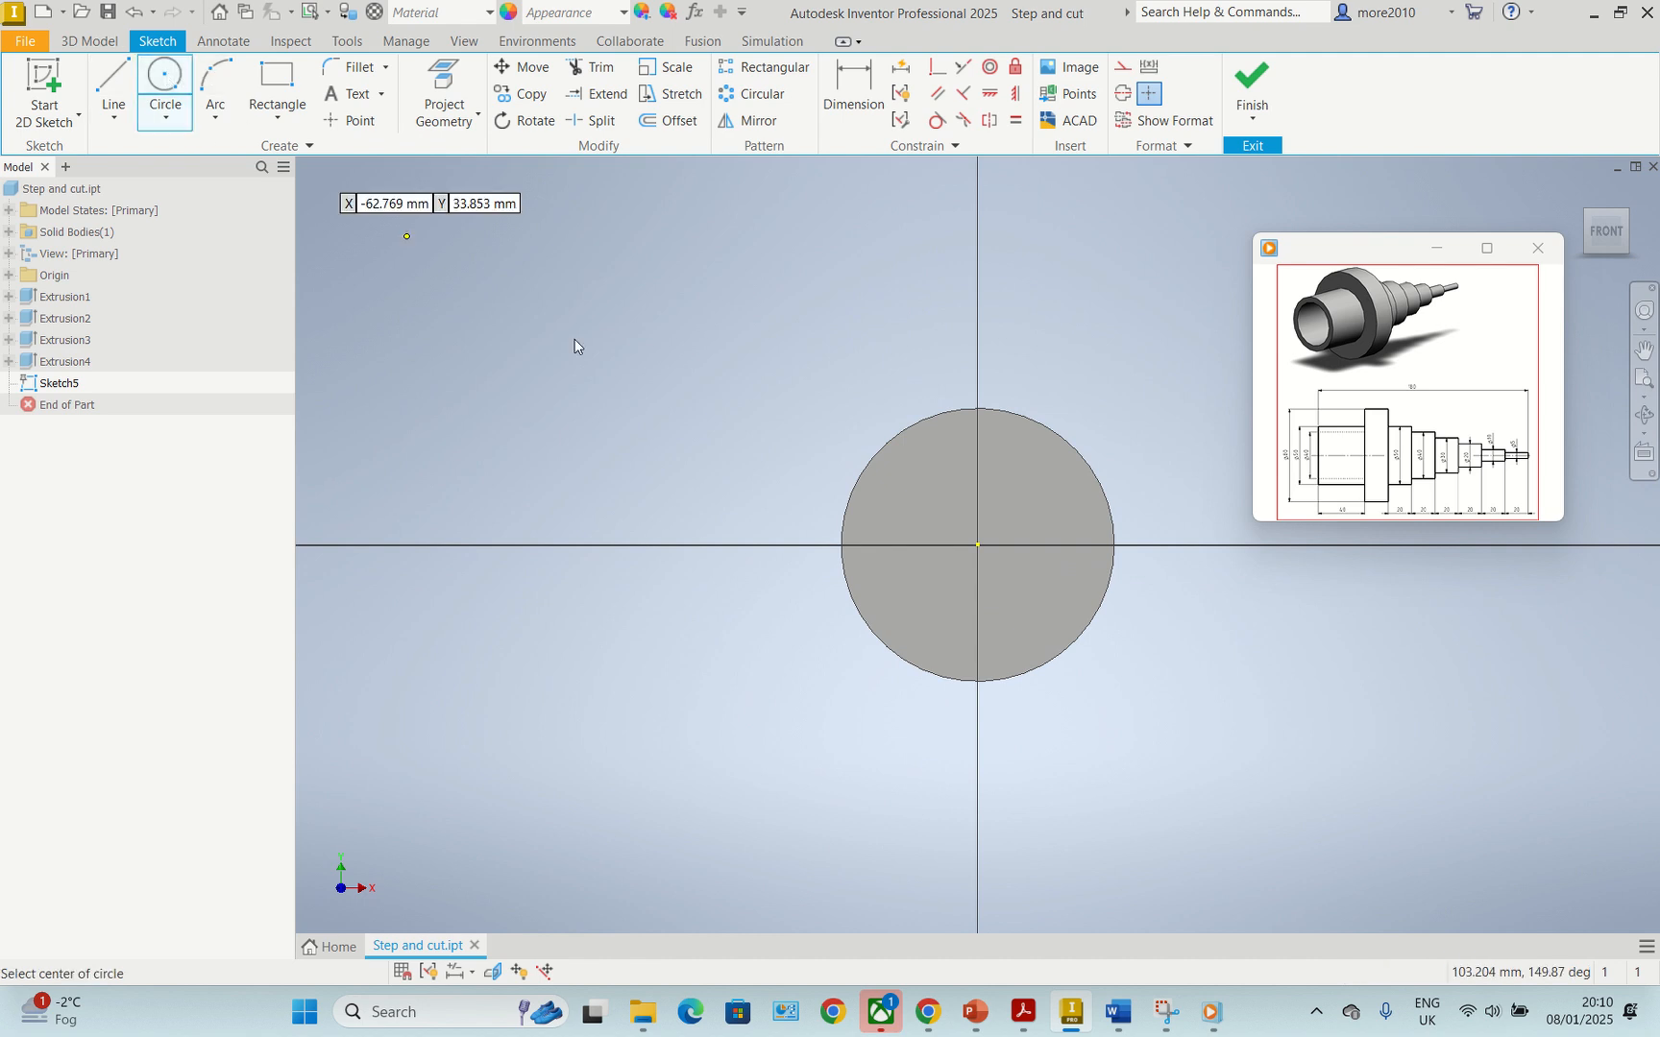
click(978, 544)
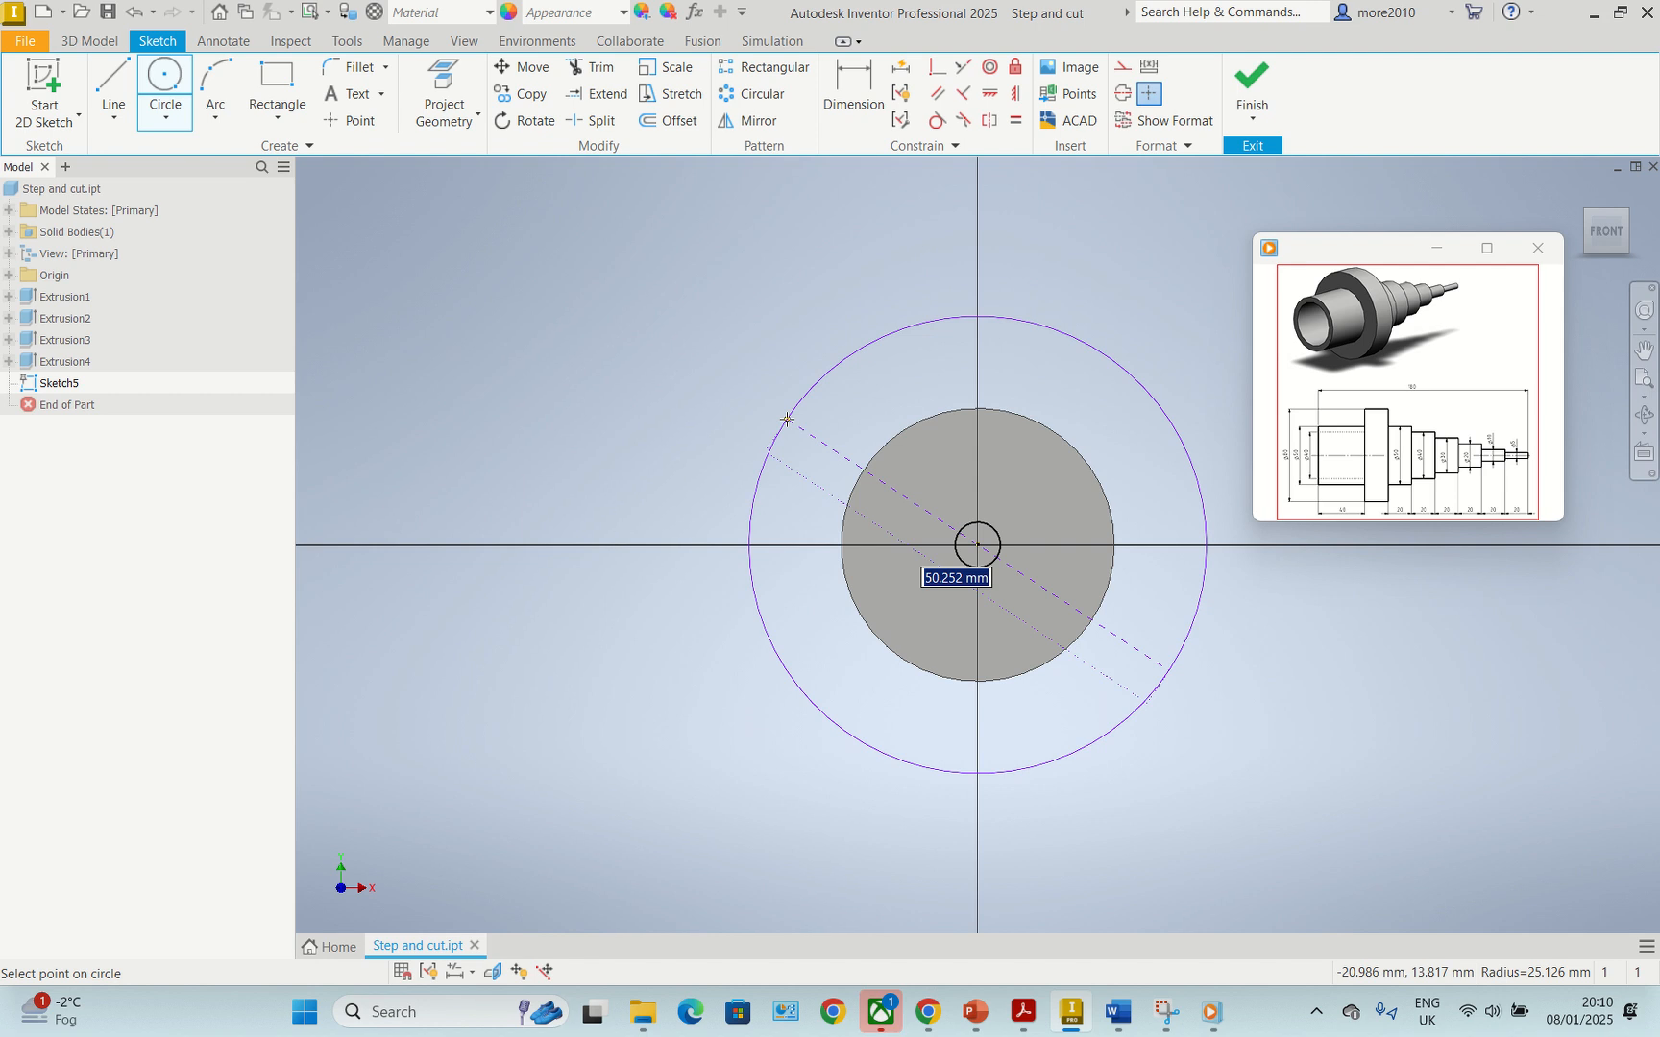
text(40)
key(Return)
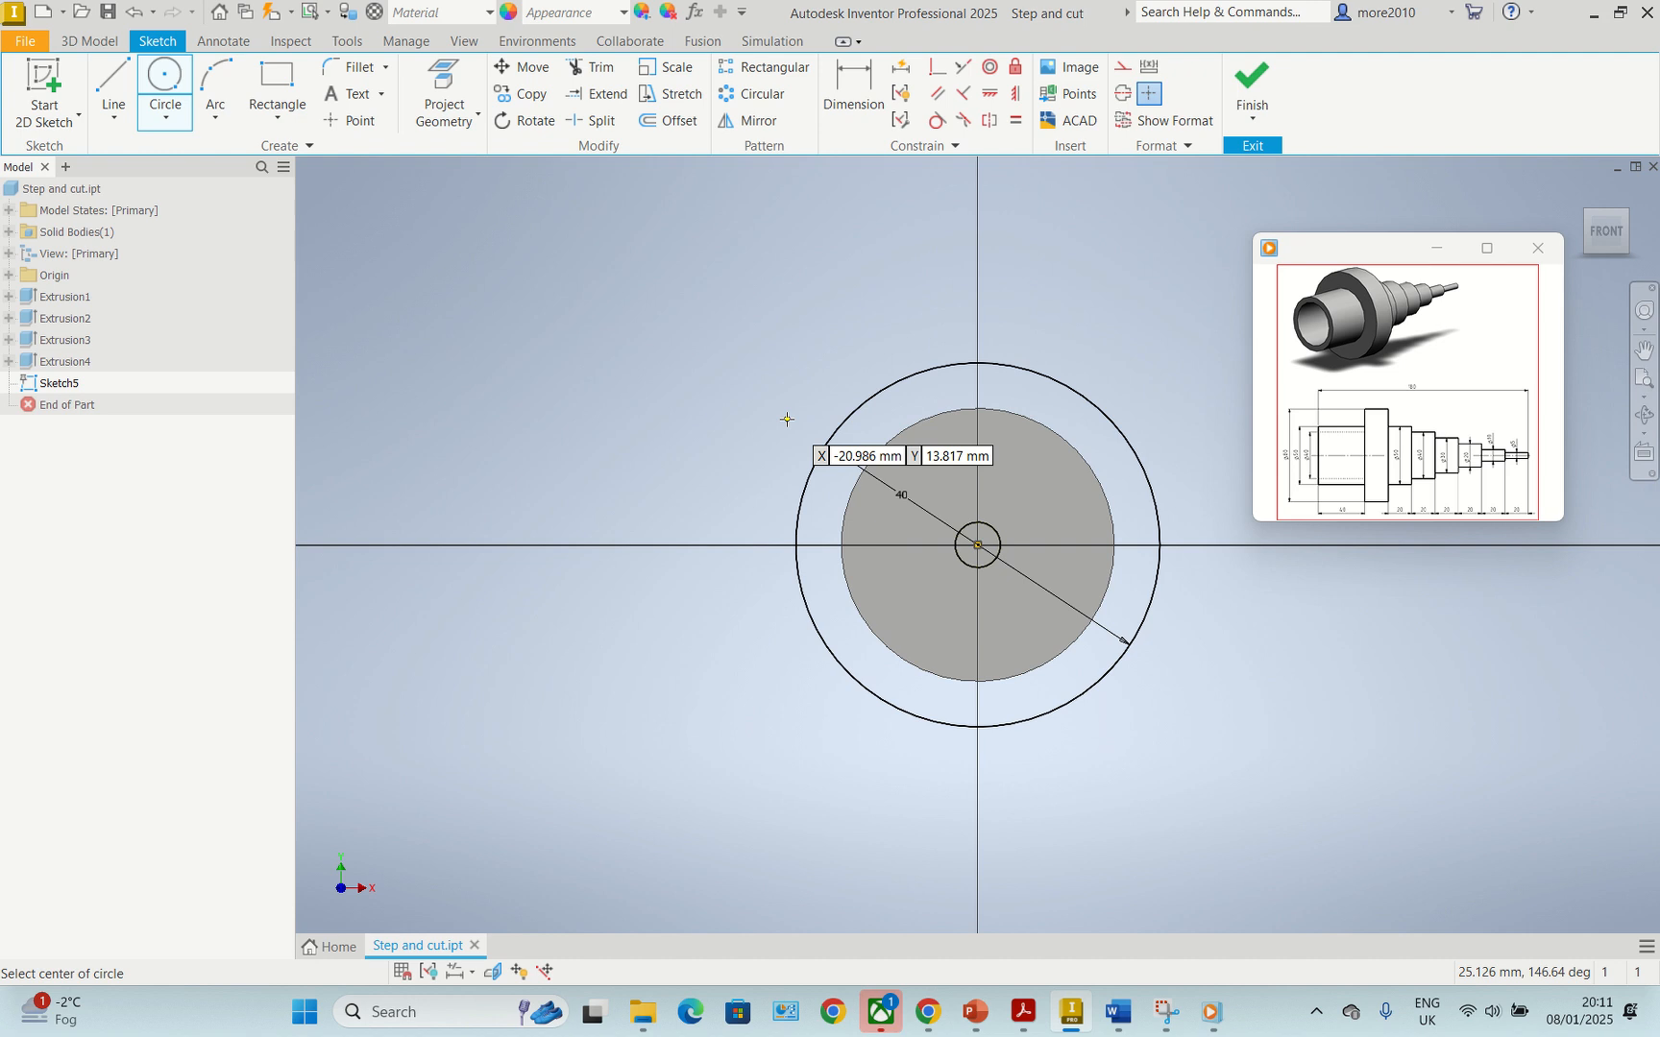
- Extrude the 40 mm circle by 20 mm, including both the small inner circle and the surrounding ring as profiles
key(e)
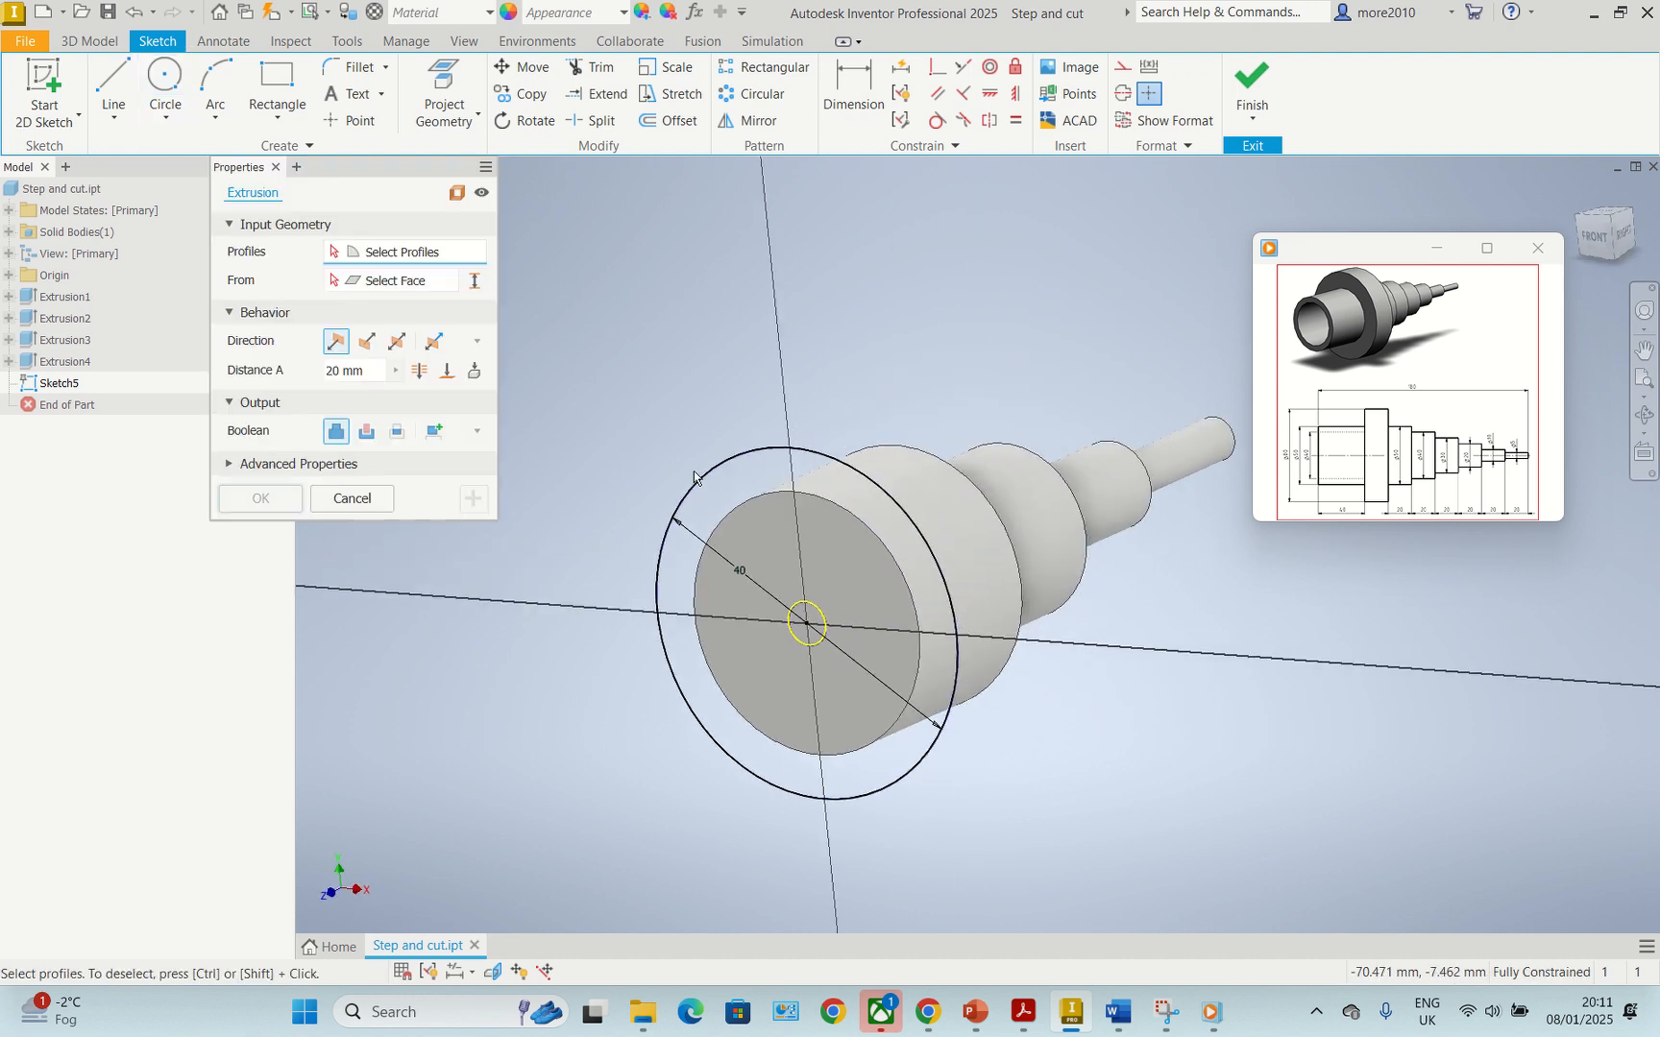
click(819, 621)
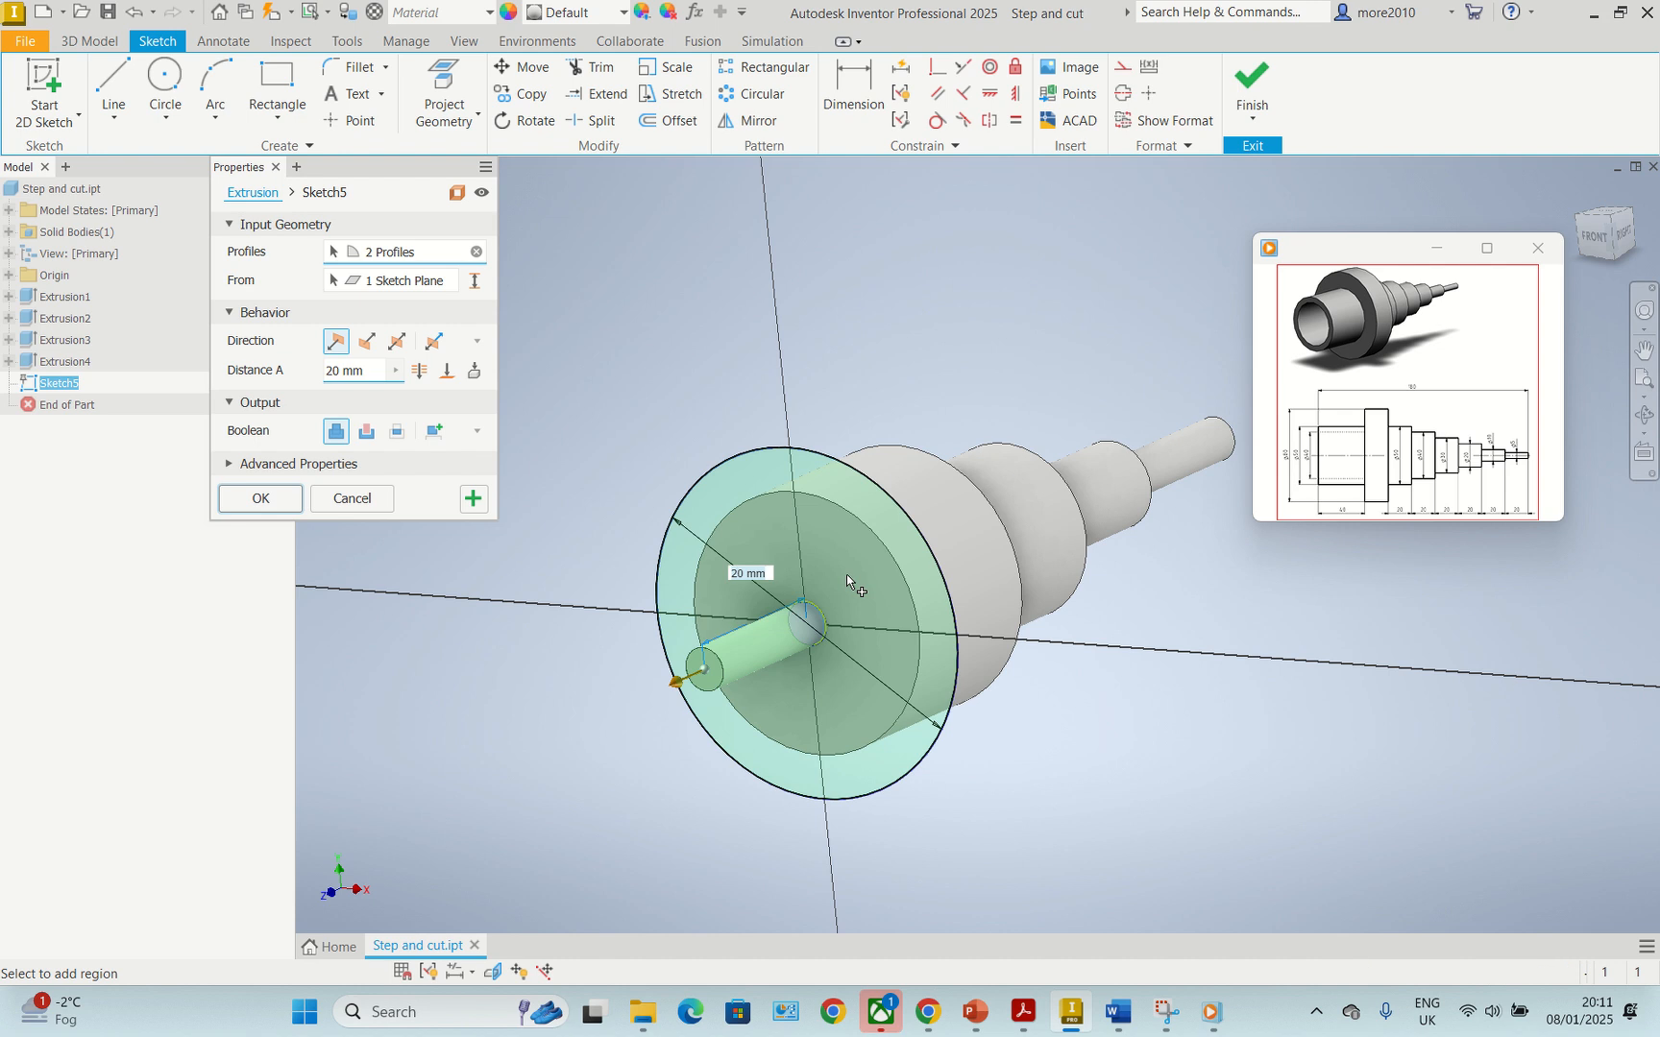
click(846, 578)
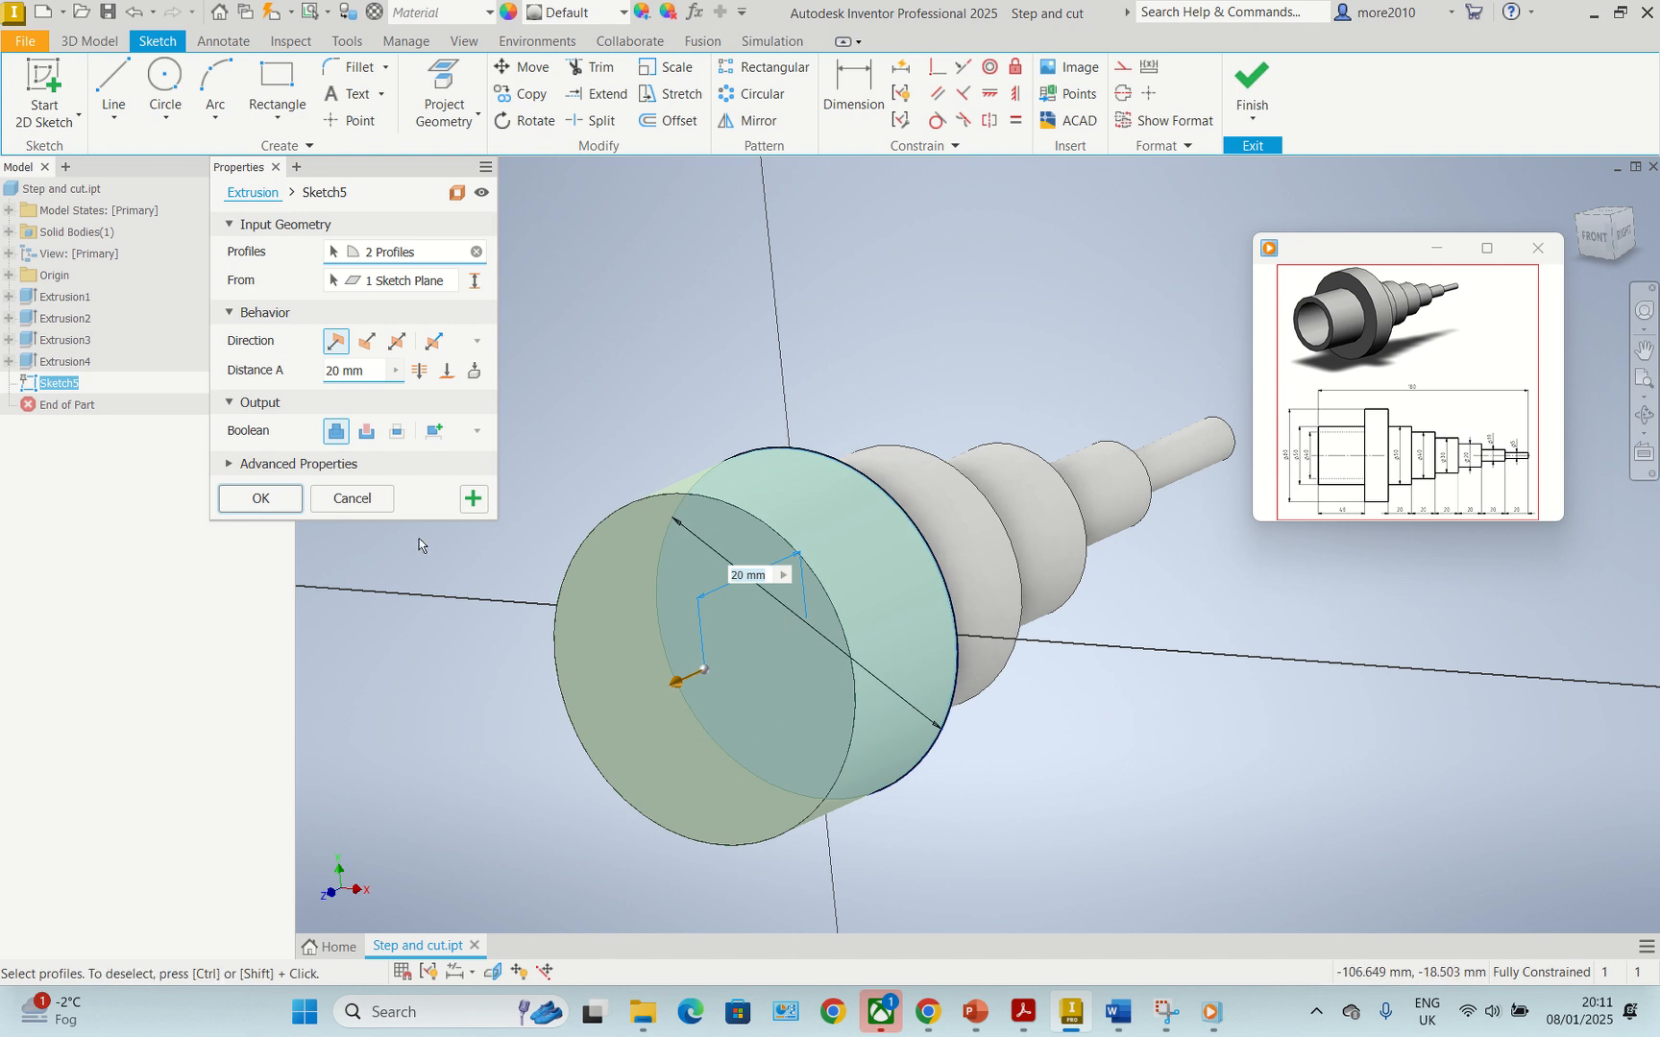
click(290, 501)
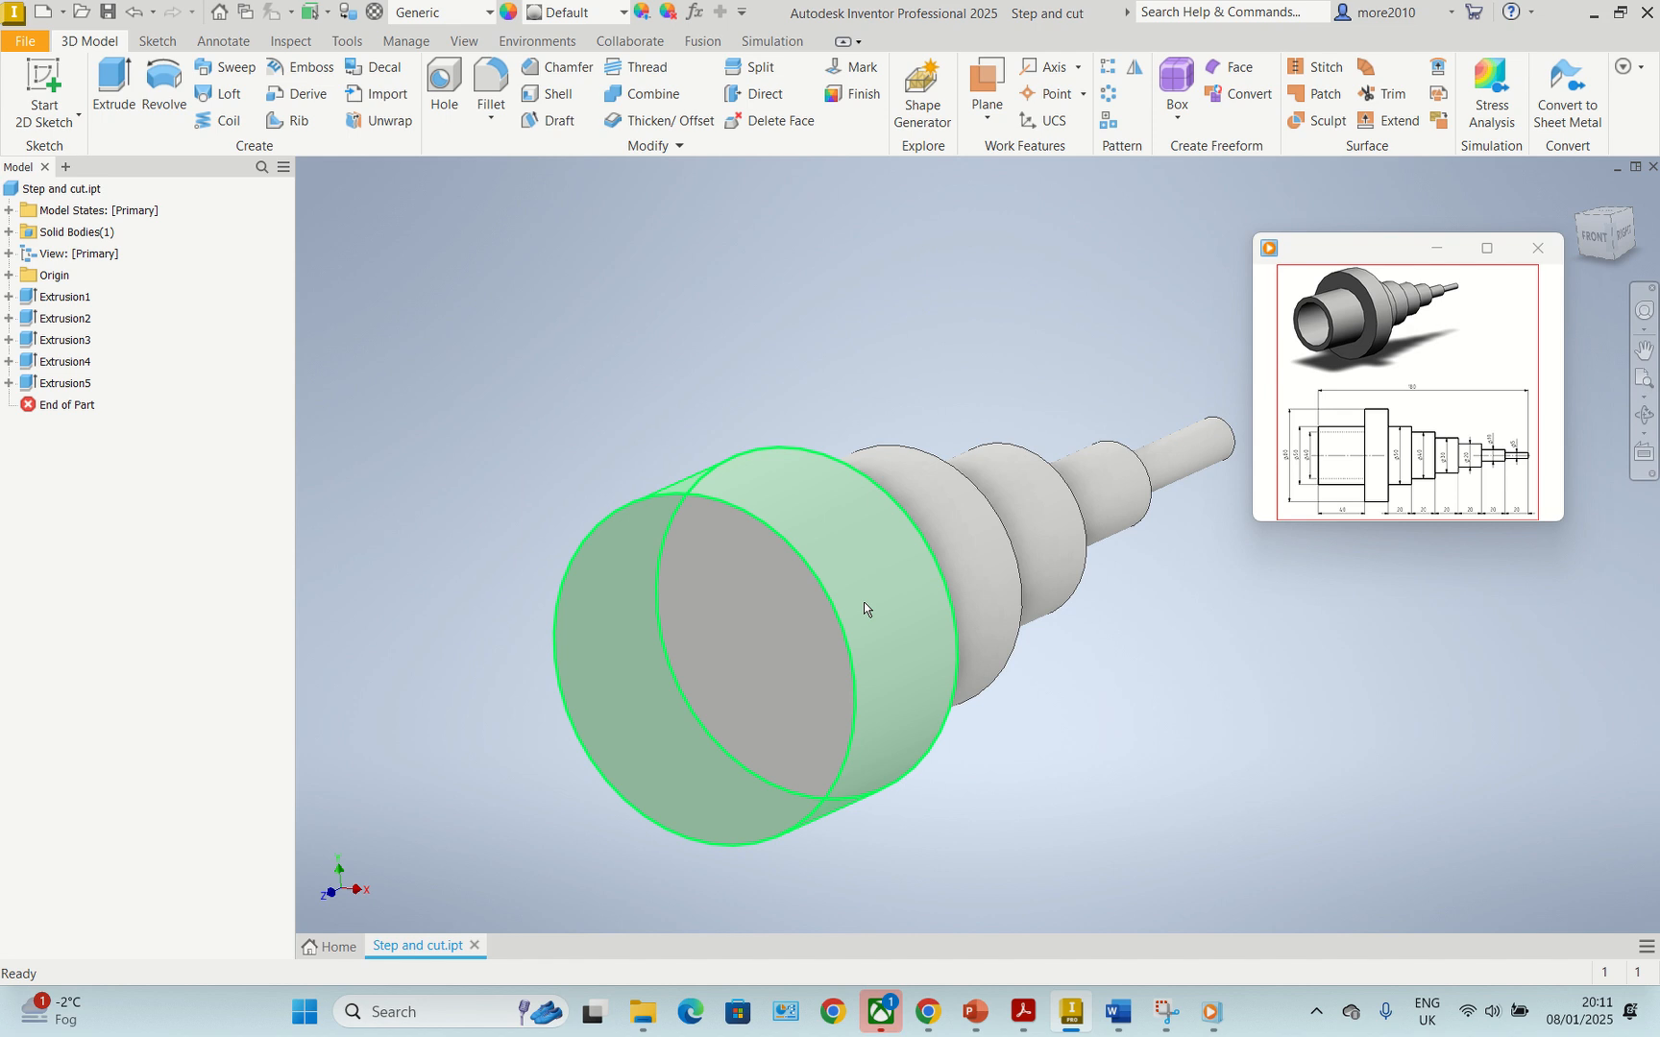
- Sketch a 50 mm diameter circle centred on the front end face of the 40 mm step and extrude it 20 mm
mouse_move(1527, 495)
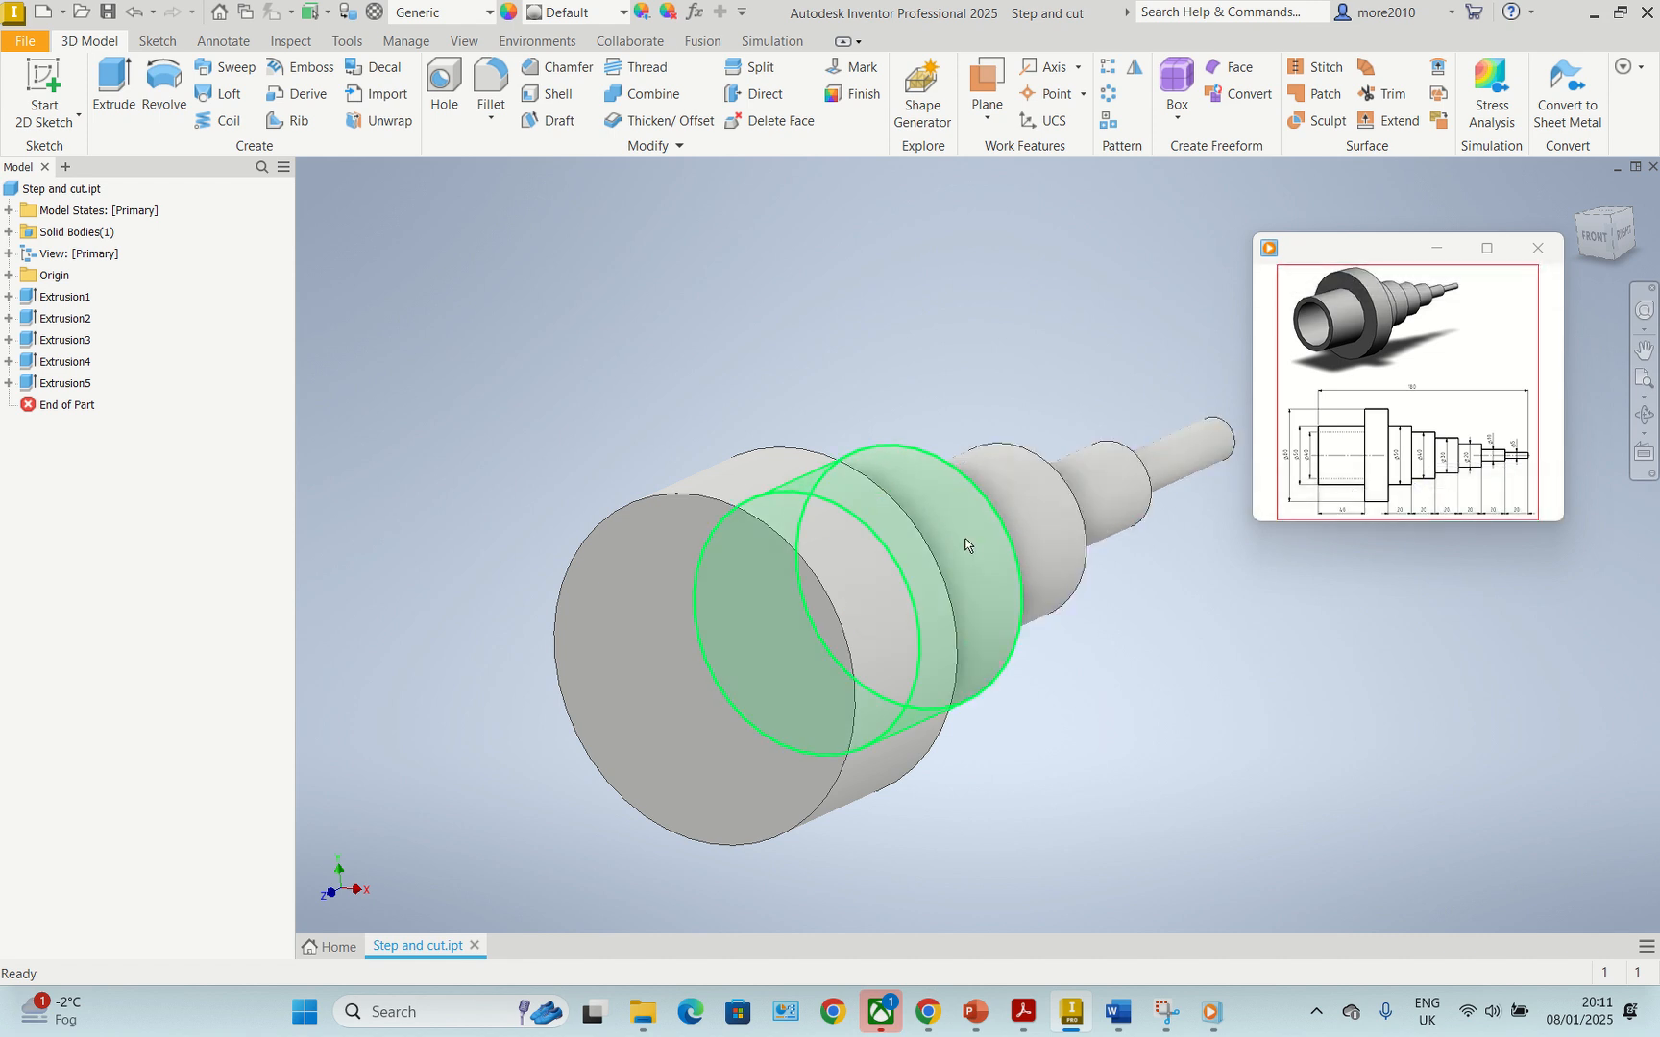
mouse_move(1513, 479)
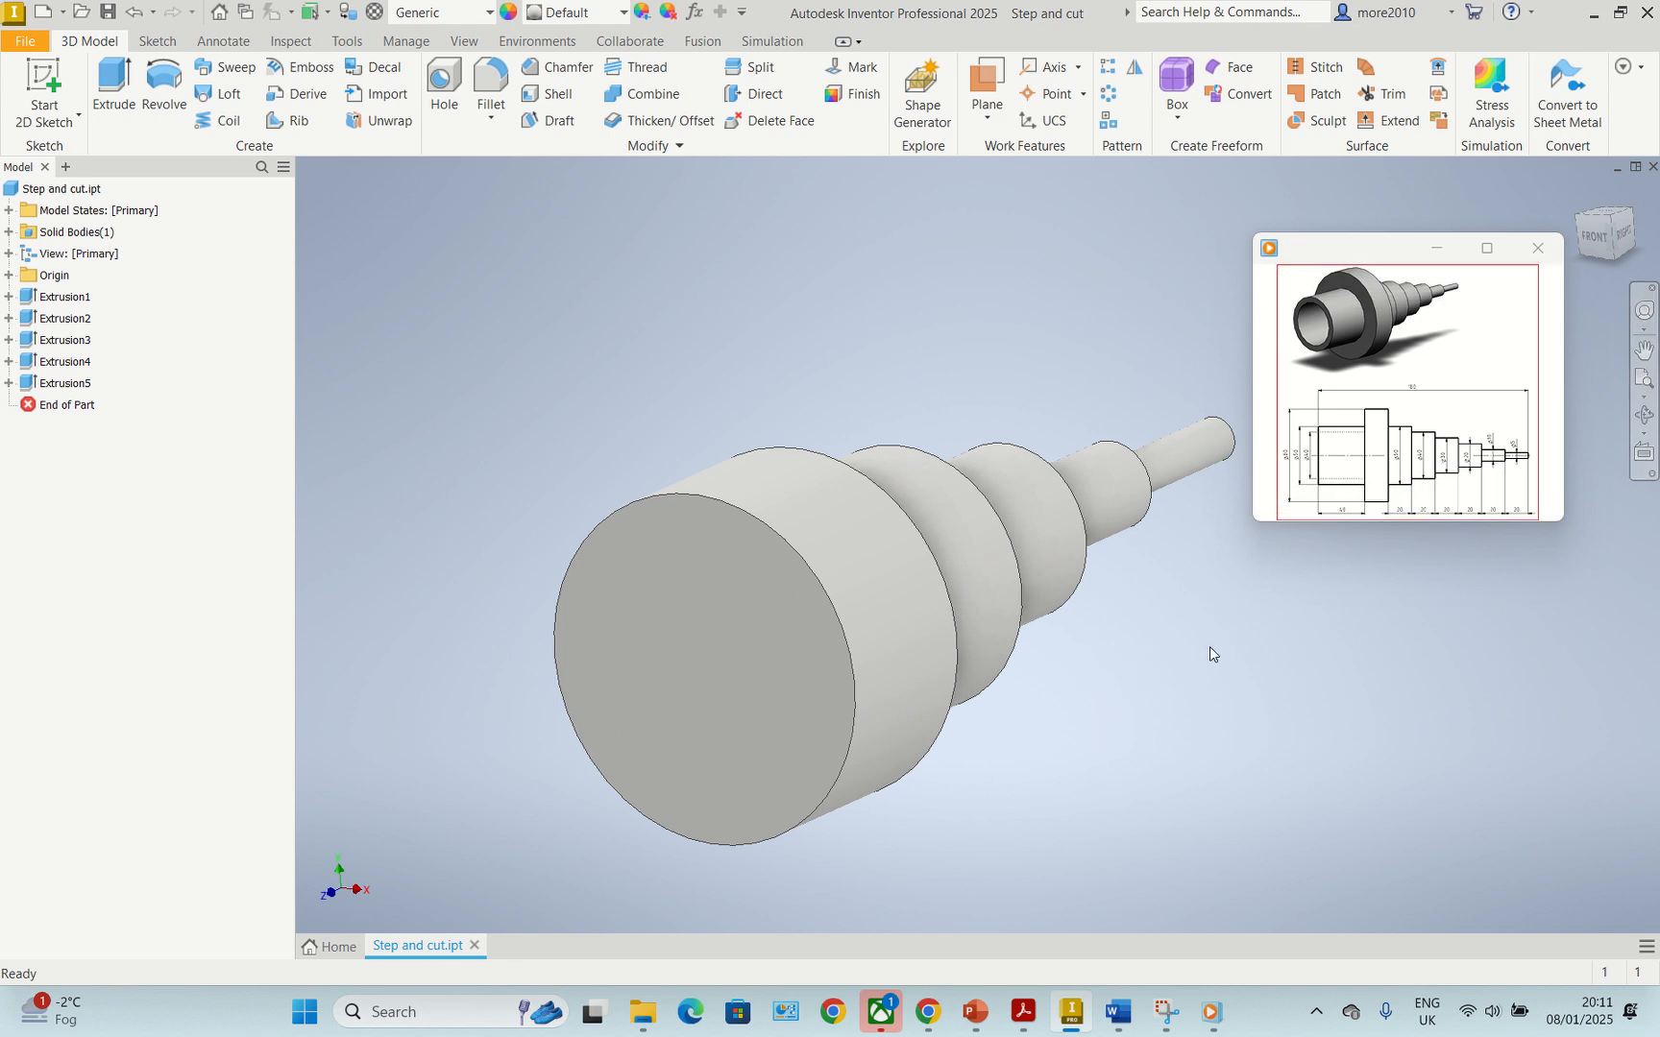
click(743, 663)
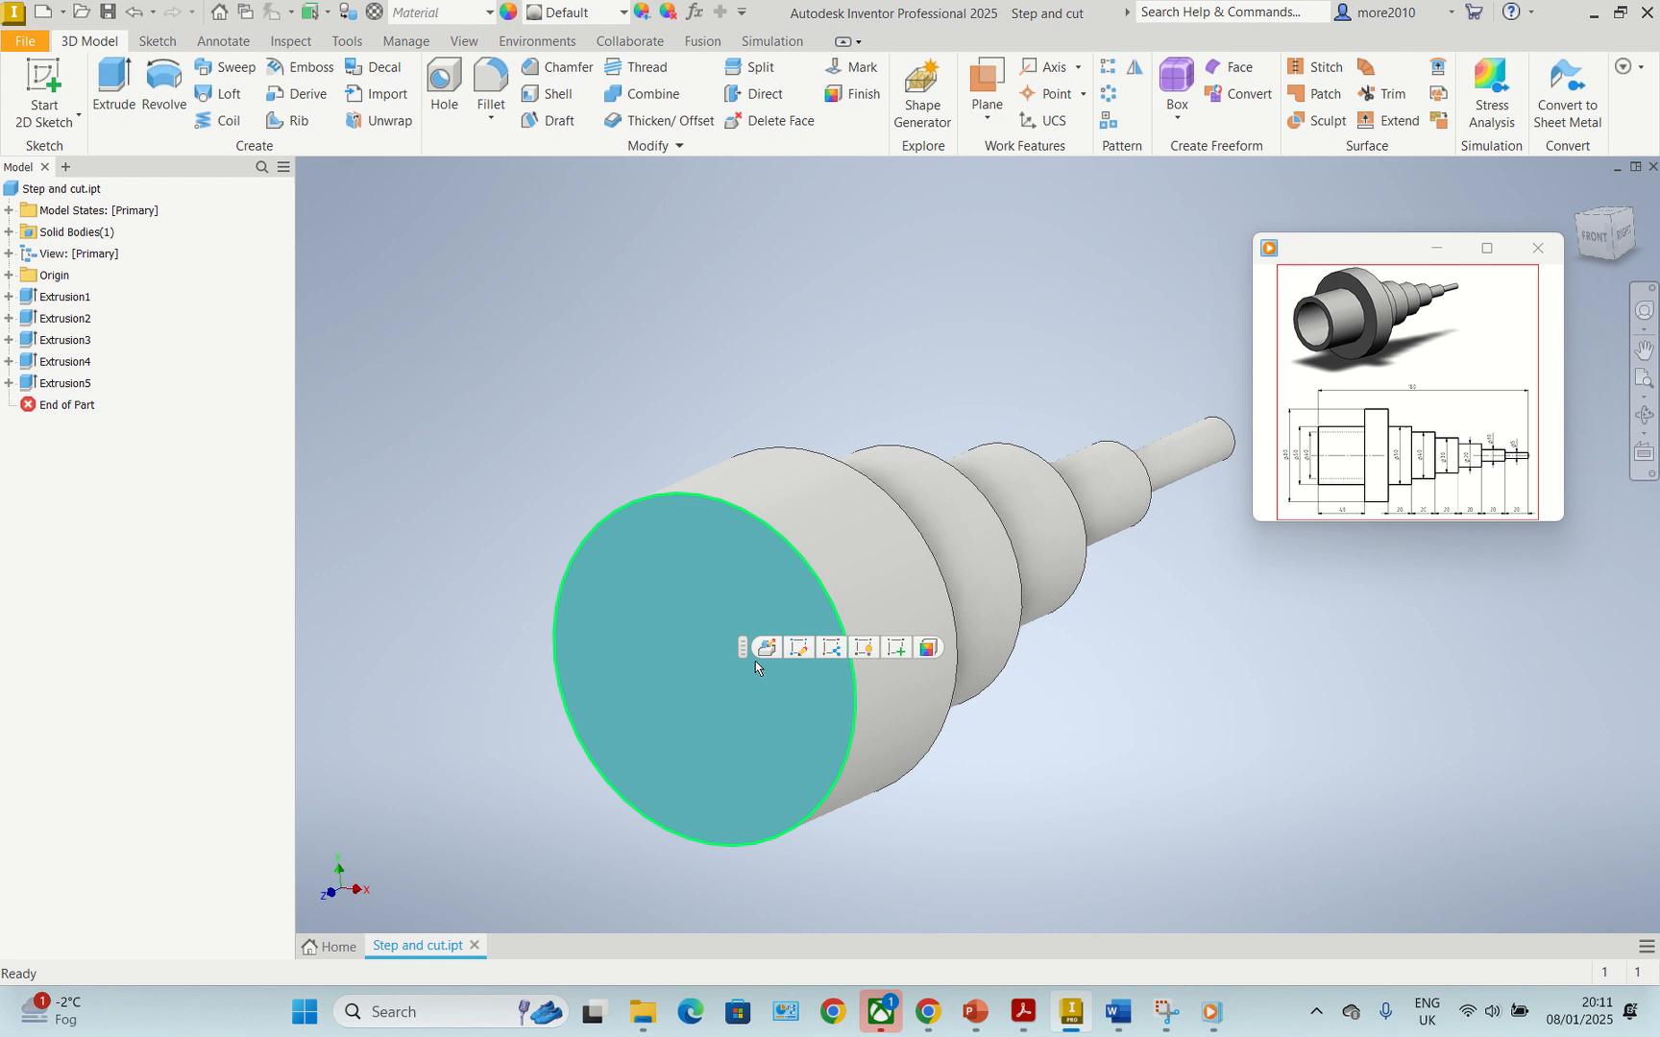
click(912, 648)
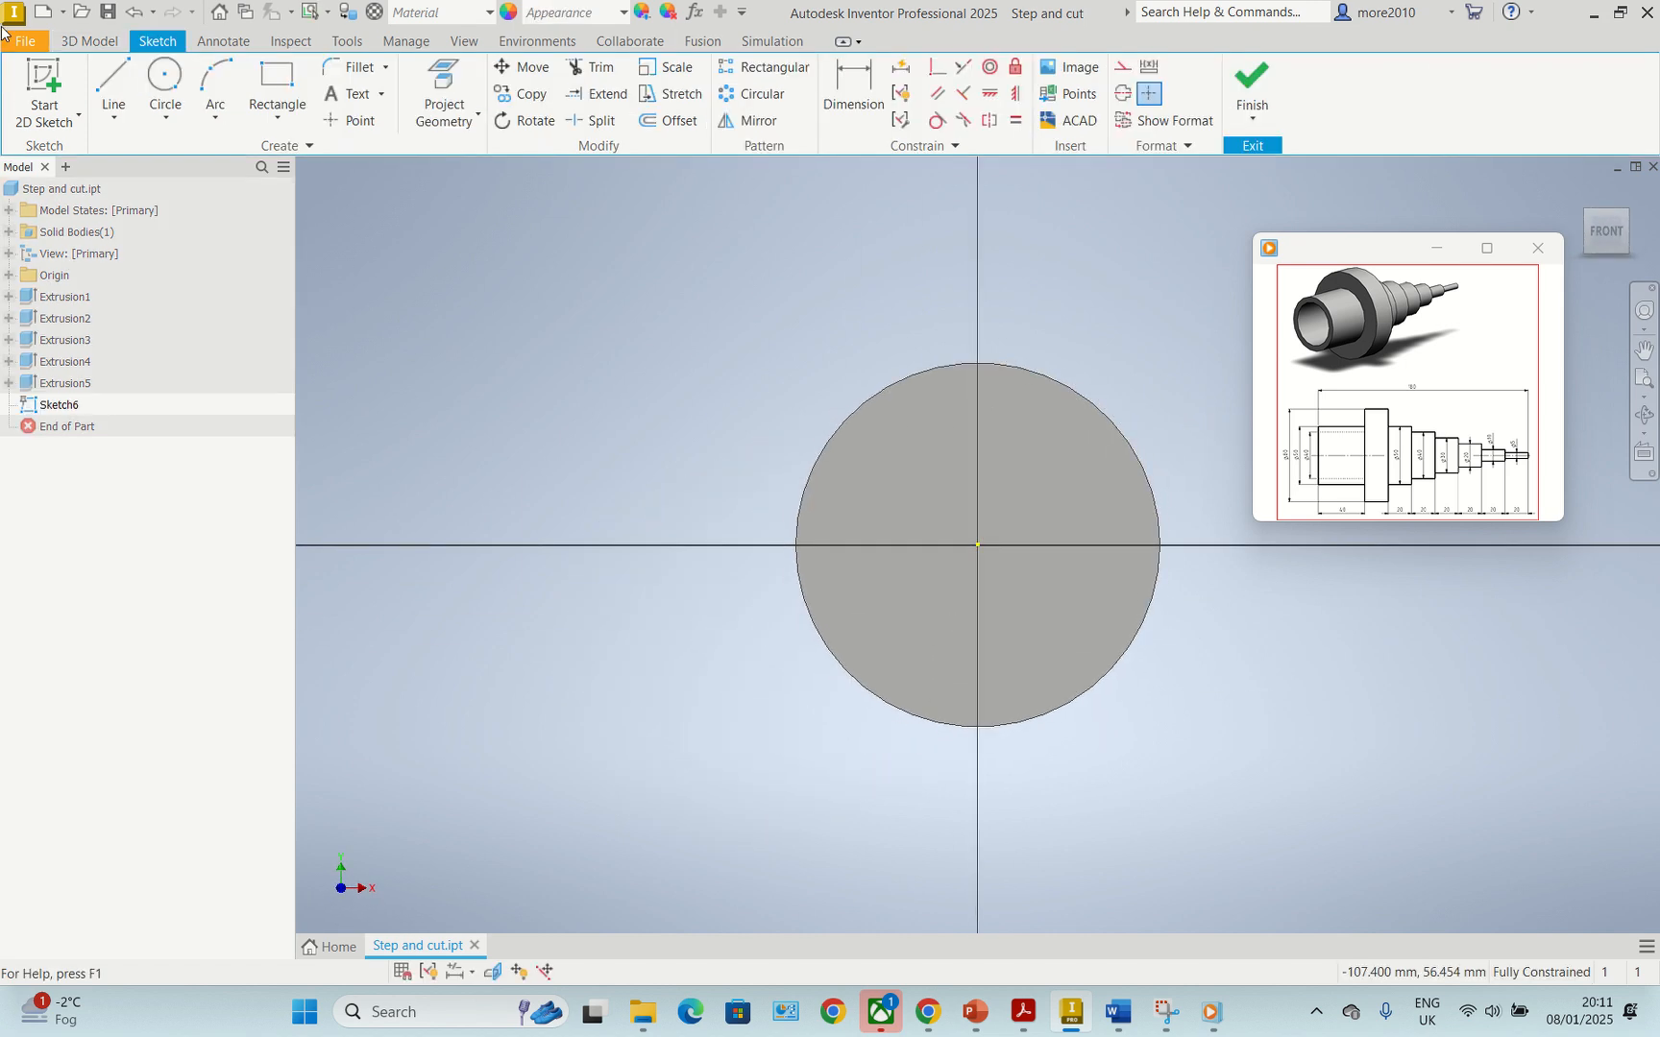
click(160, 79)
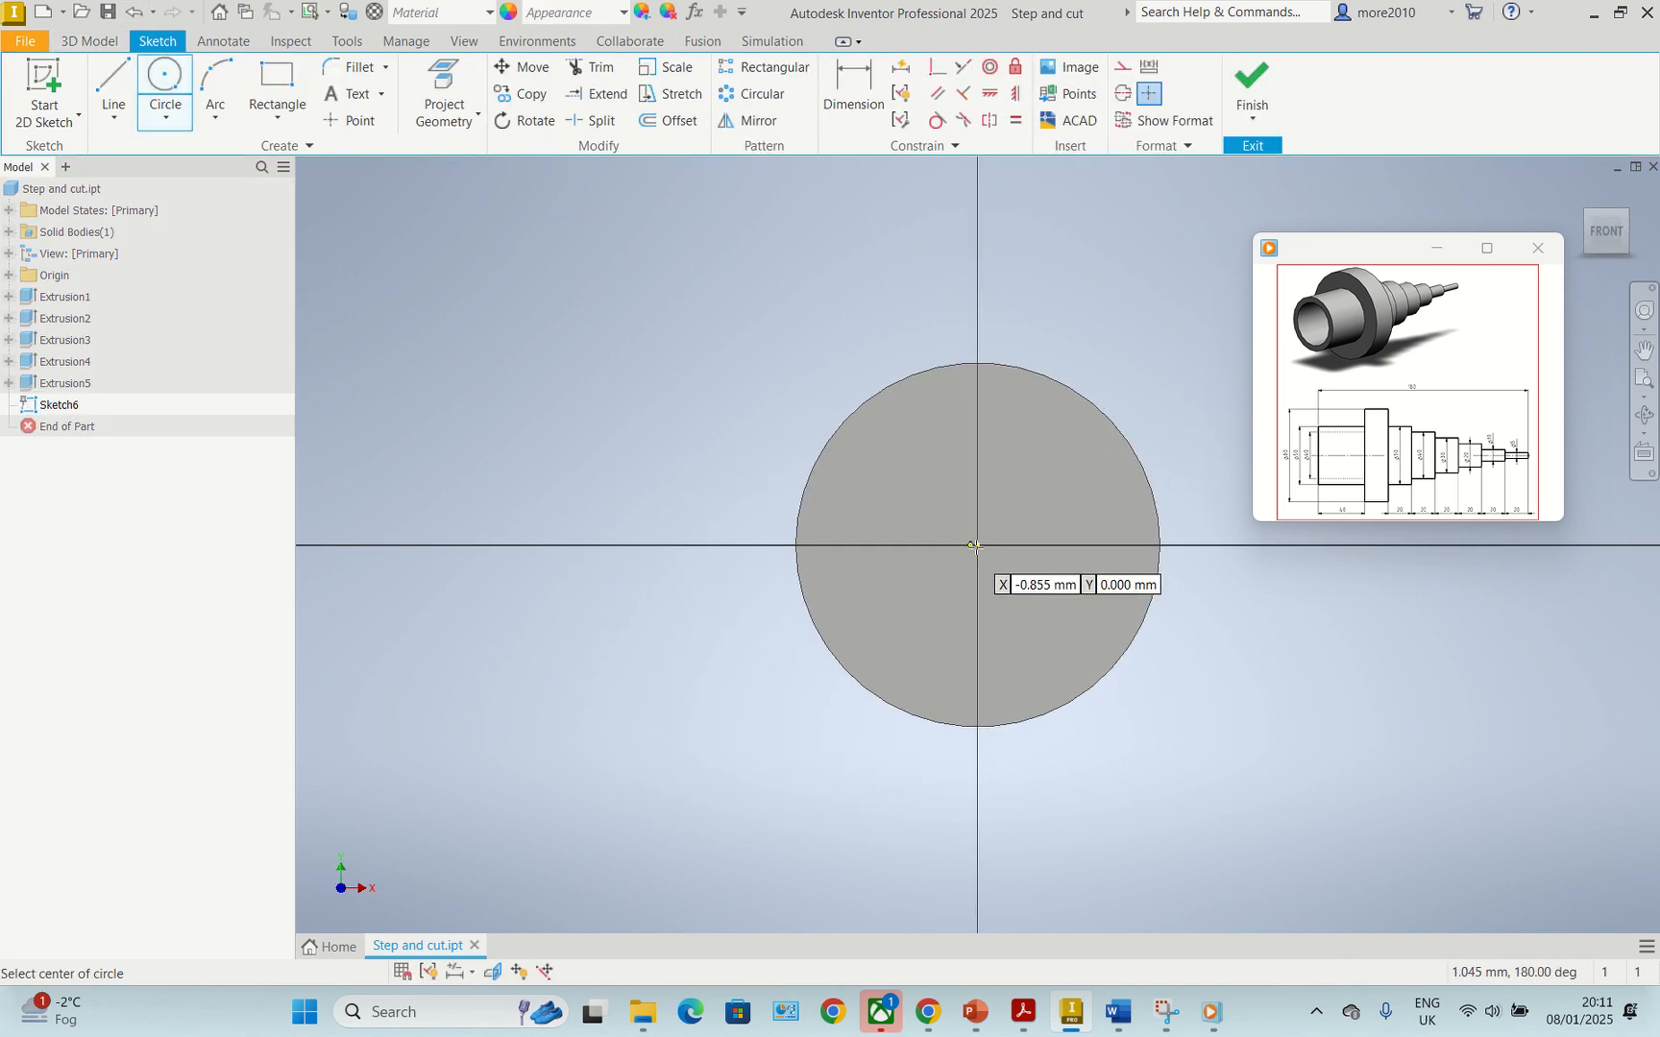
click(978, 545)
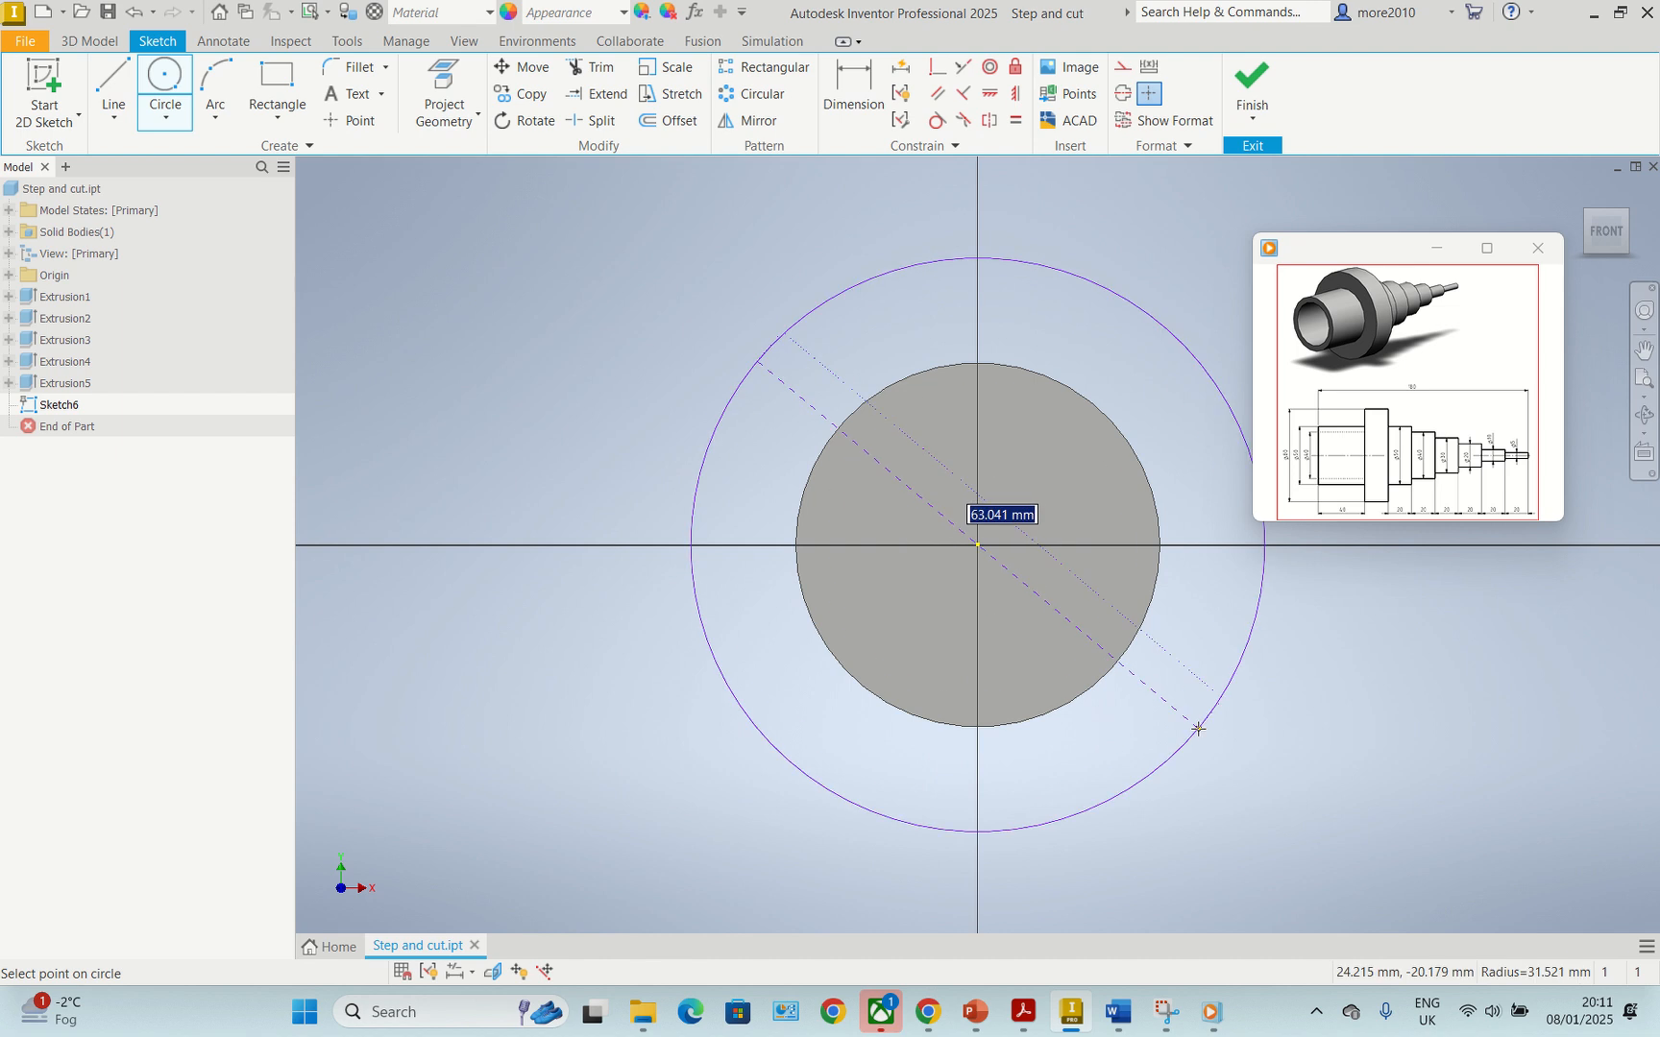
text(50)
key(Return)
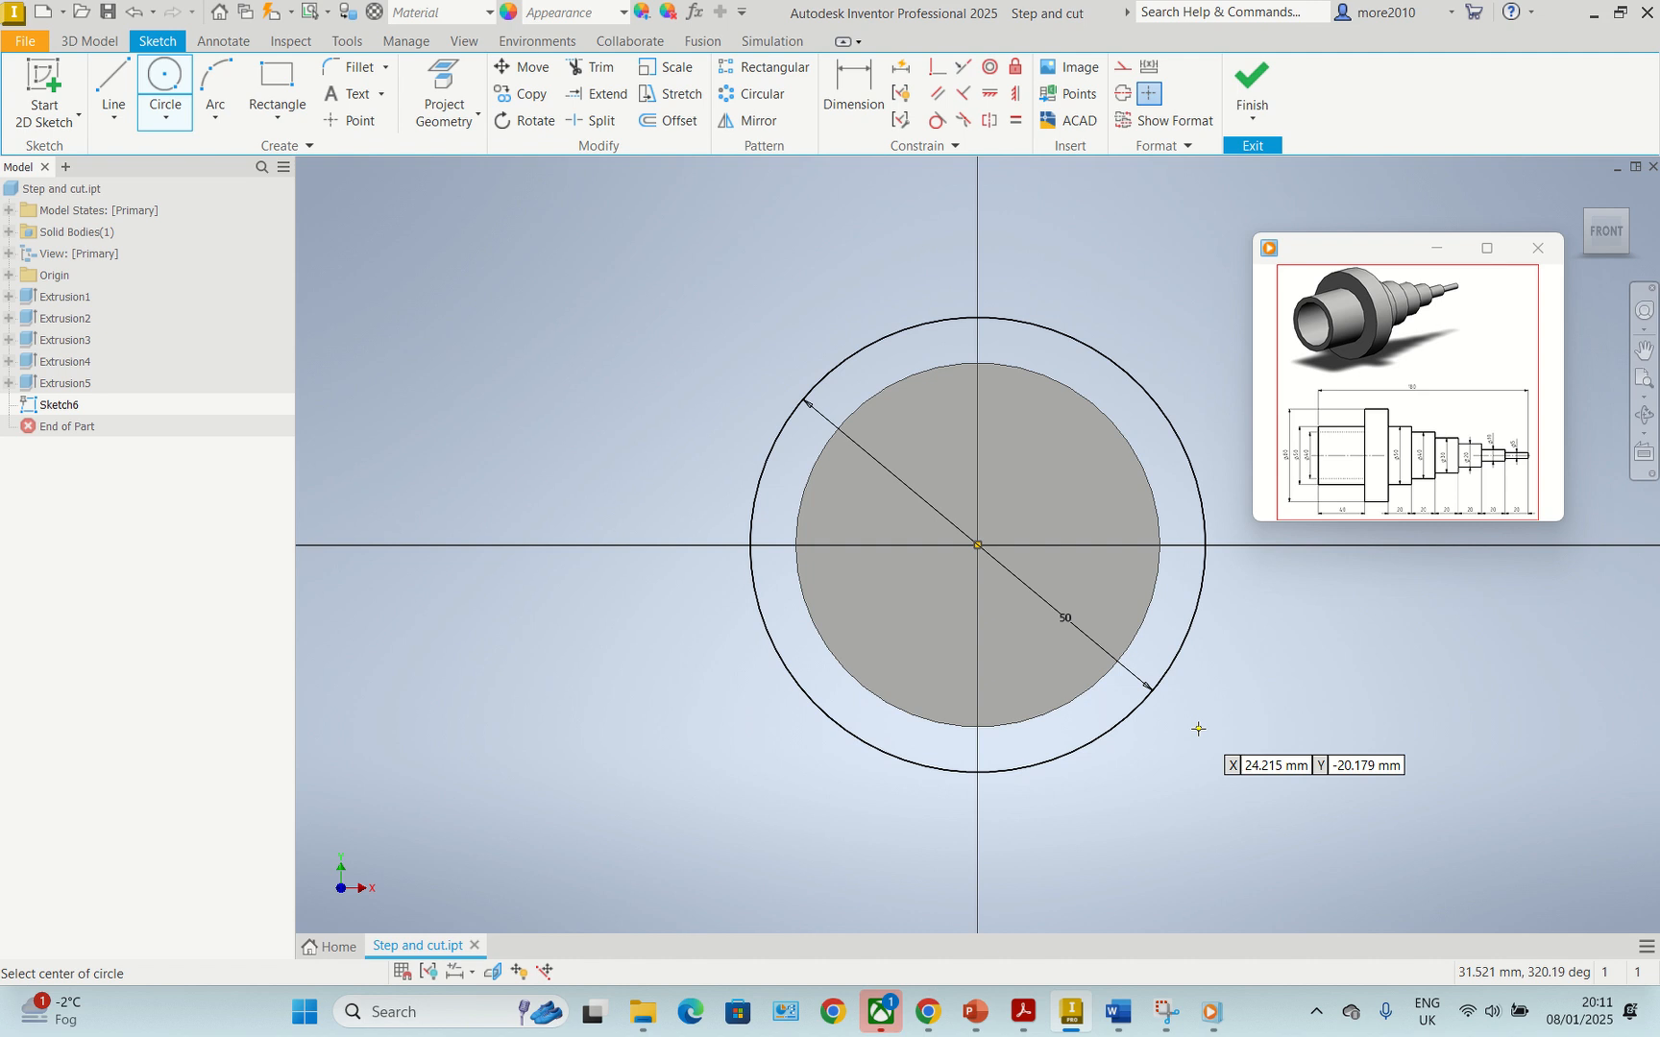
key(e)
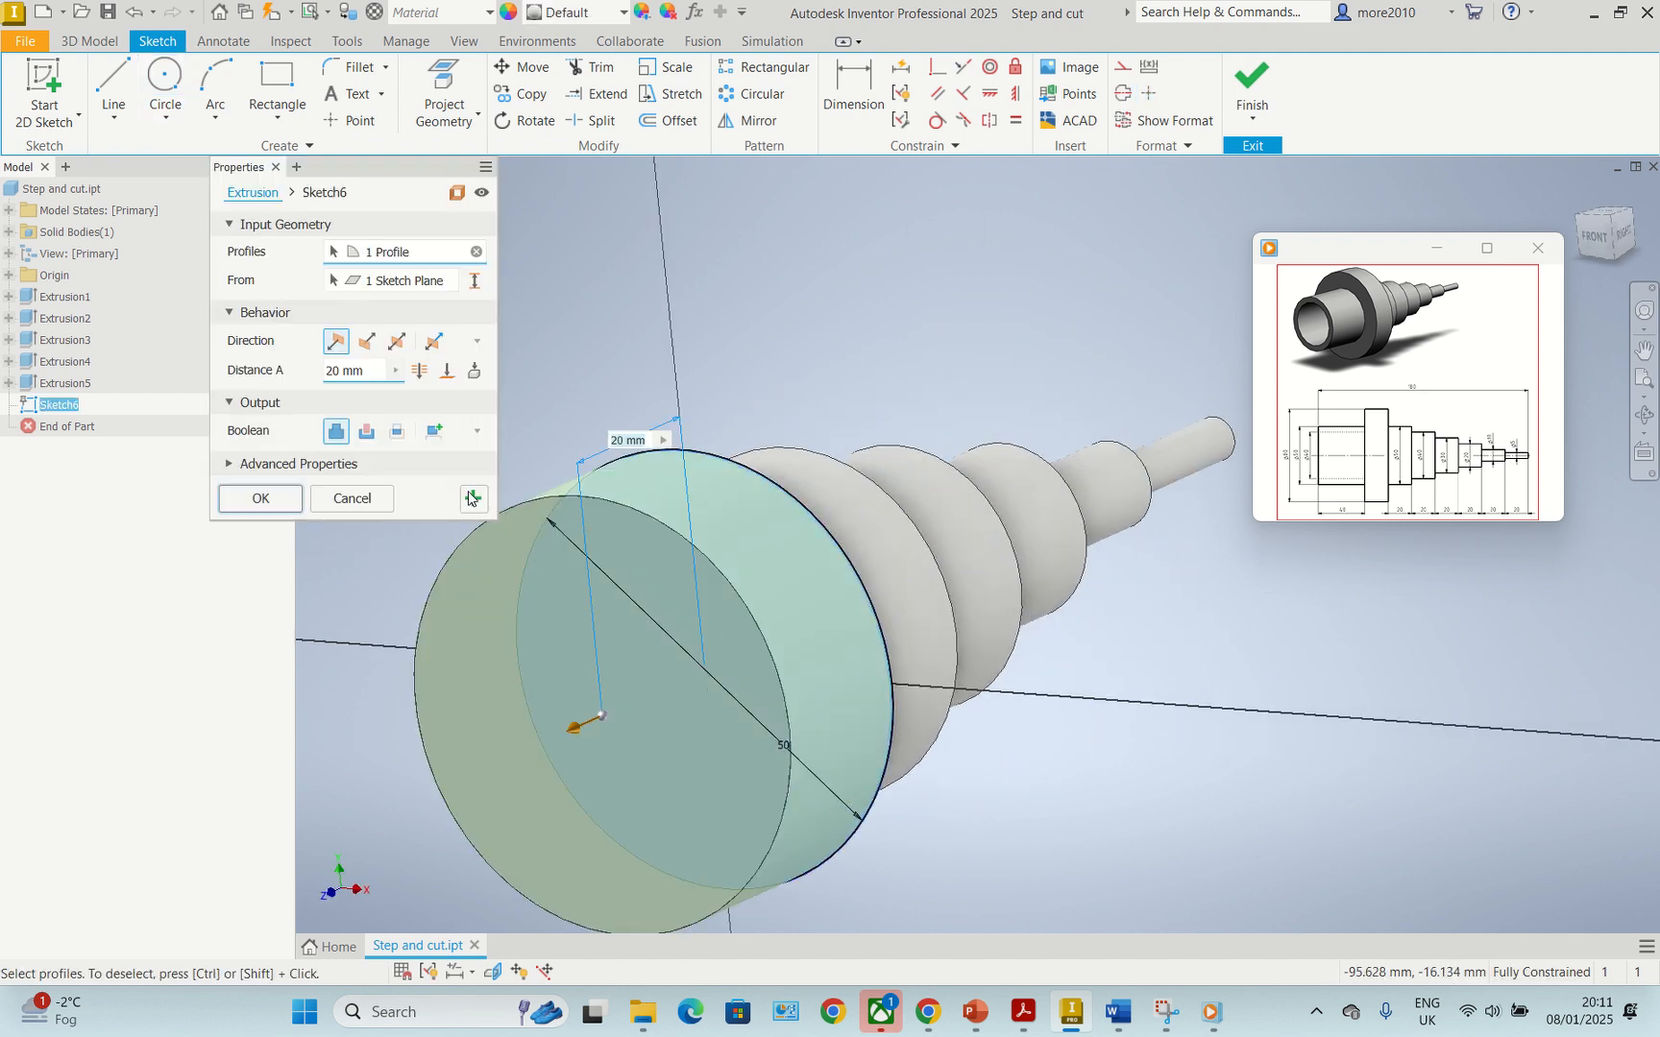
click(271, 496)
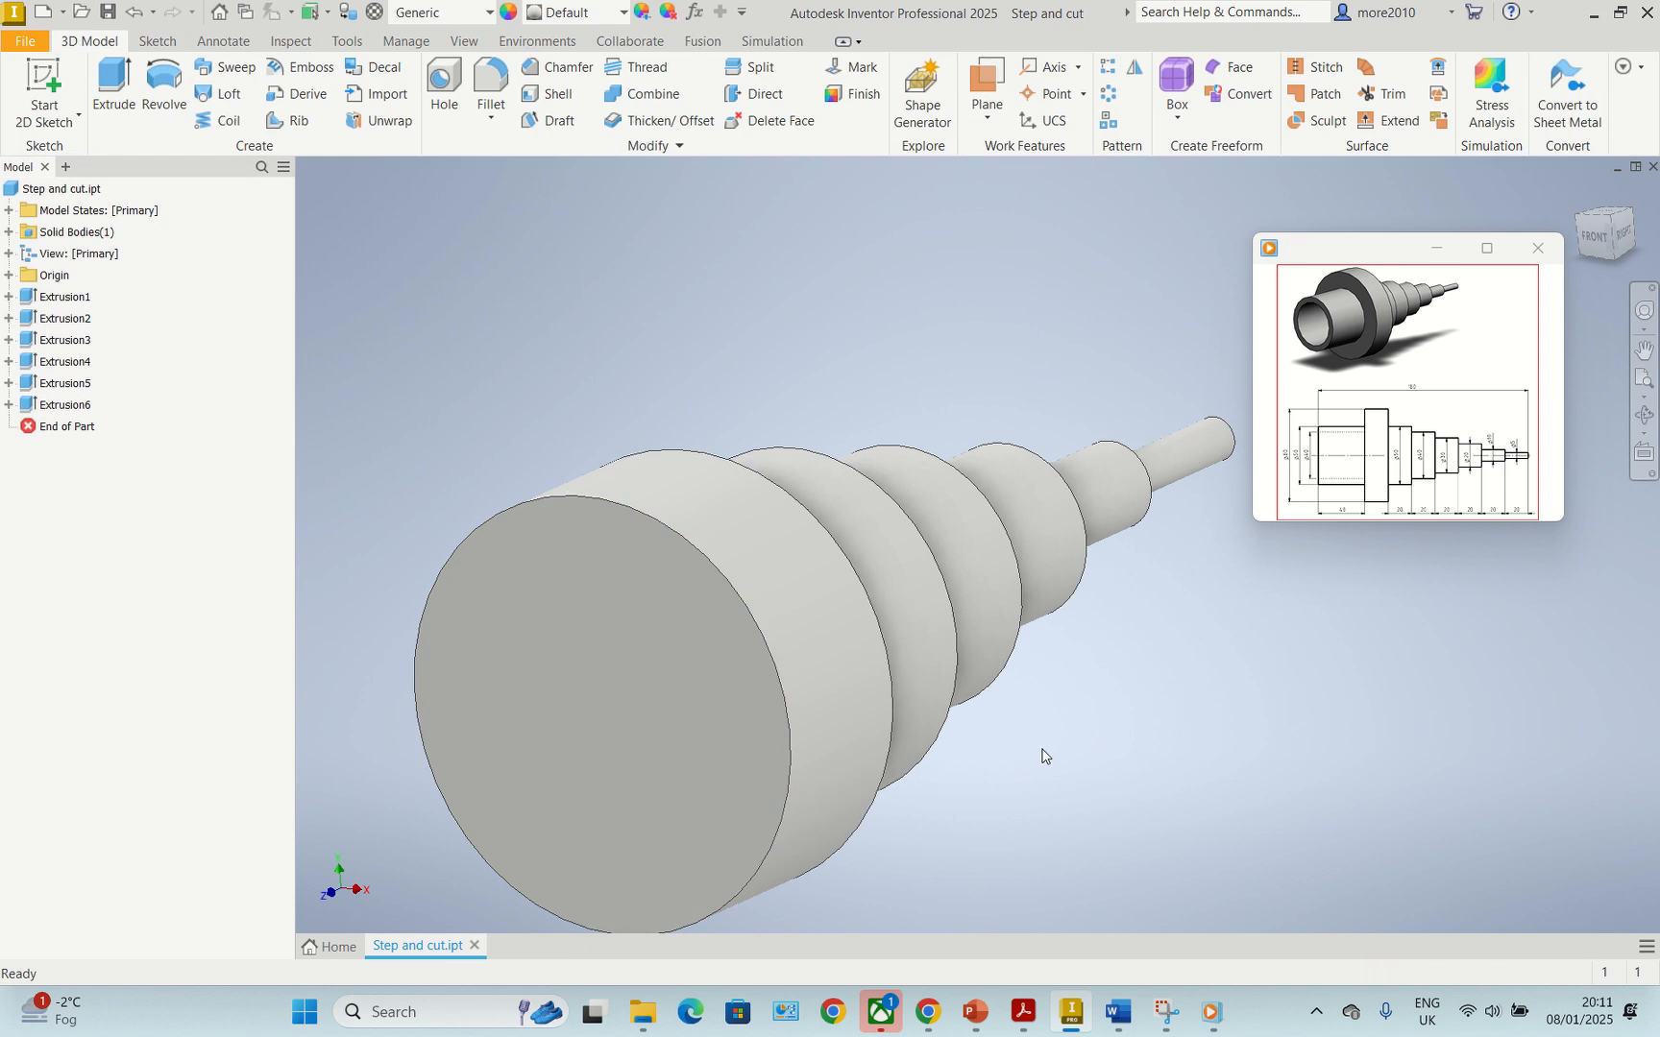
- Sketch an 80 mm diameter circle centred on the front end face of the 50 mm step
scroll(1046, 743, down, 3)
scroll(1046, 744, up, 3)
scroll(1047, 743, down, 4)
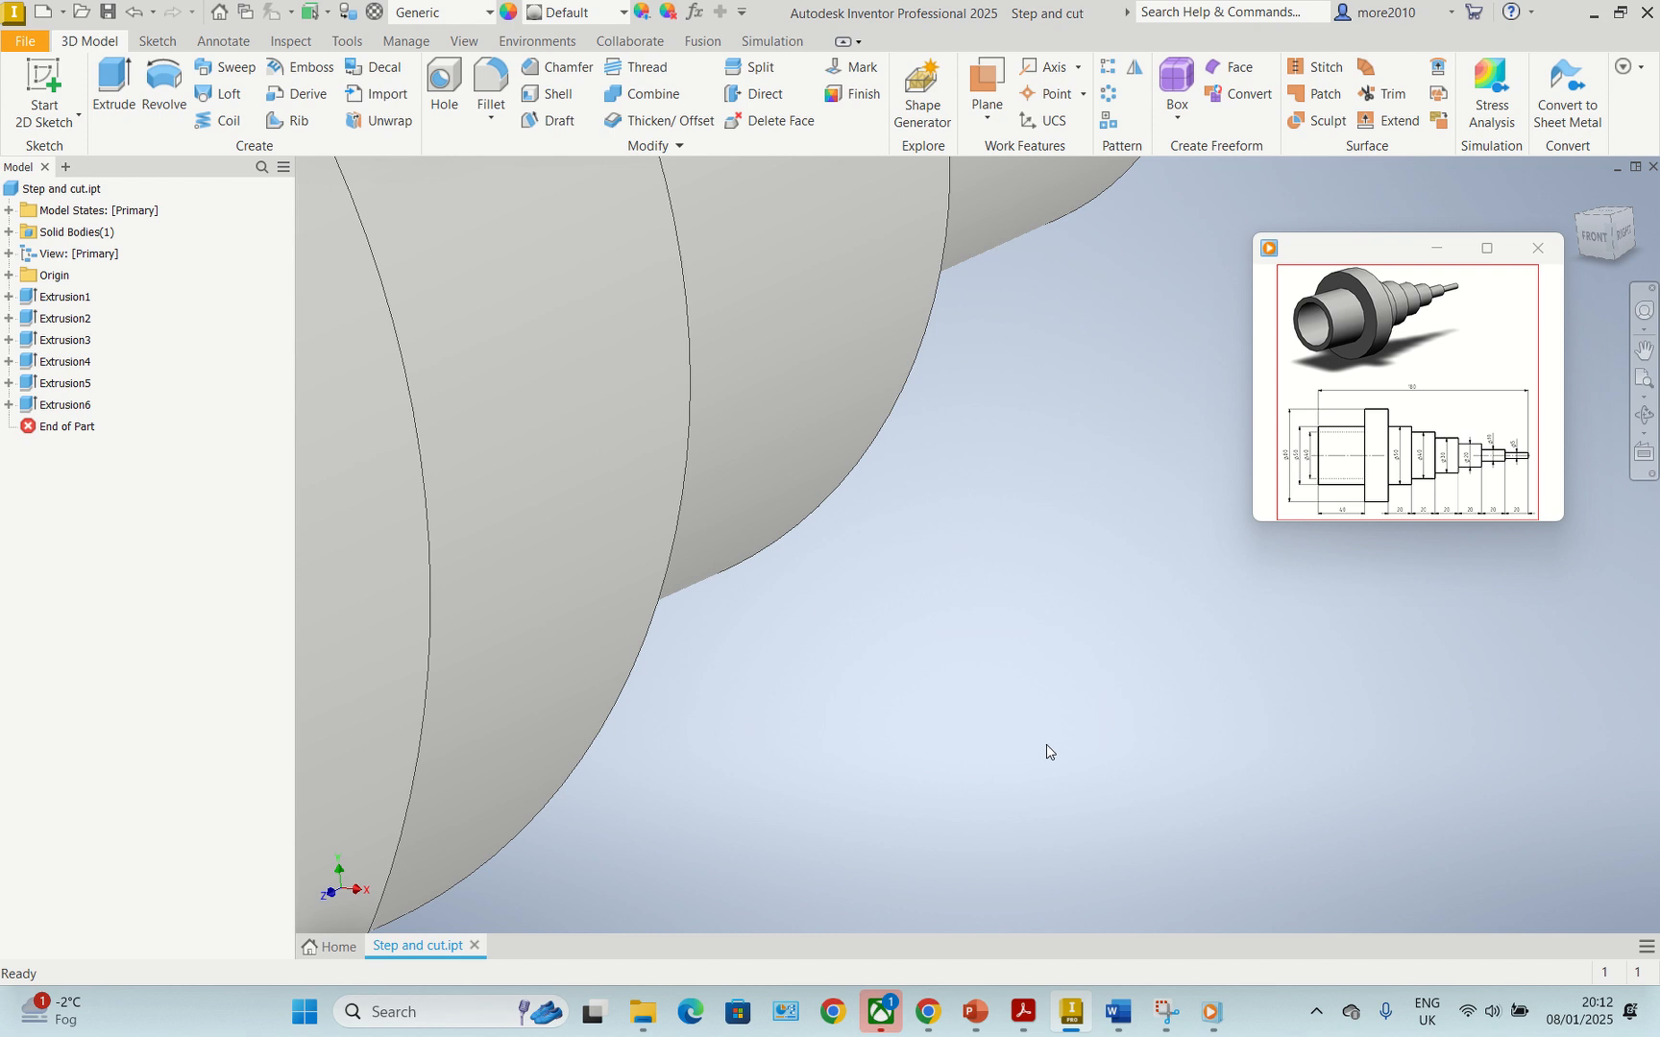
scroll(865, 669, down, 2)
scroll(865, 669, down, 4)
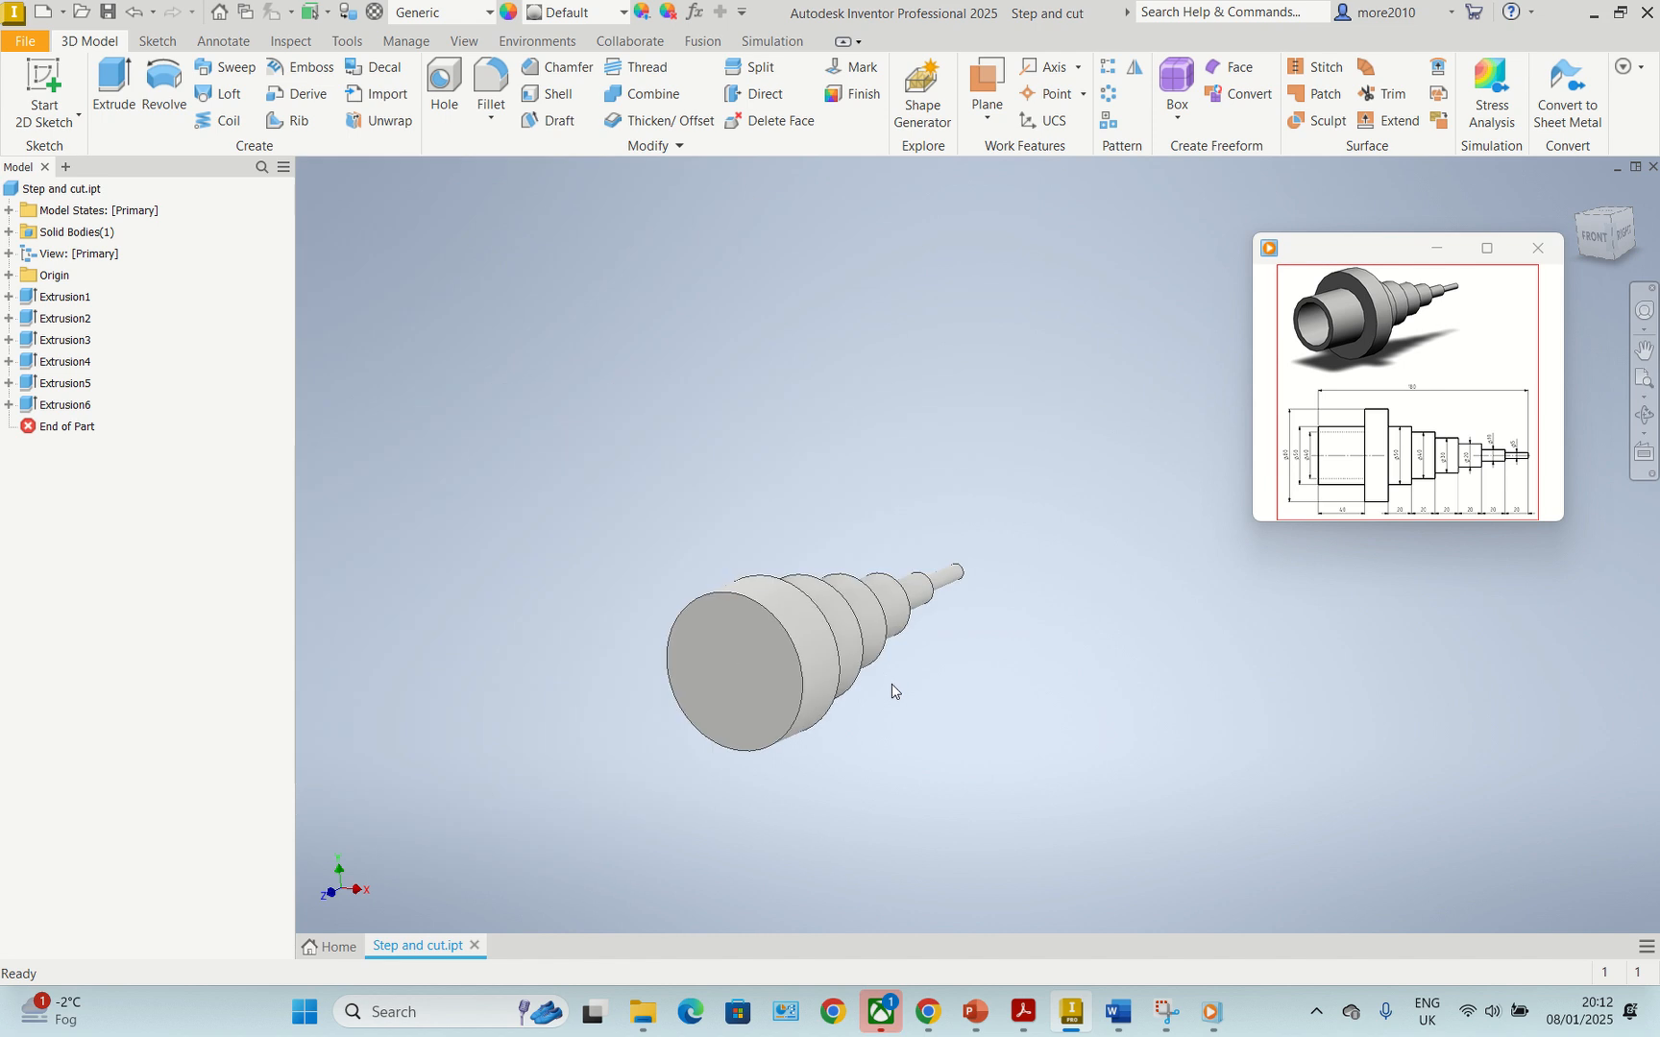
scroll(878, 763, up, 2)
middle_drag(871, 770, 862, 776)
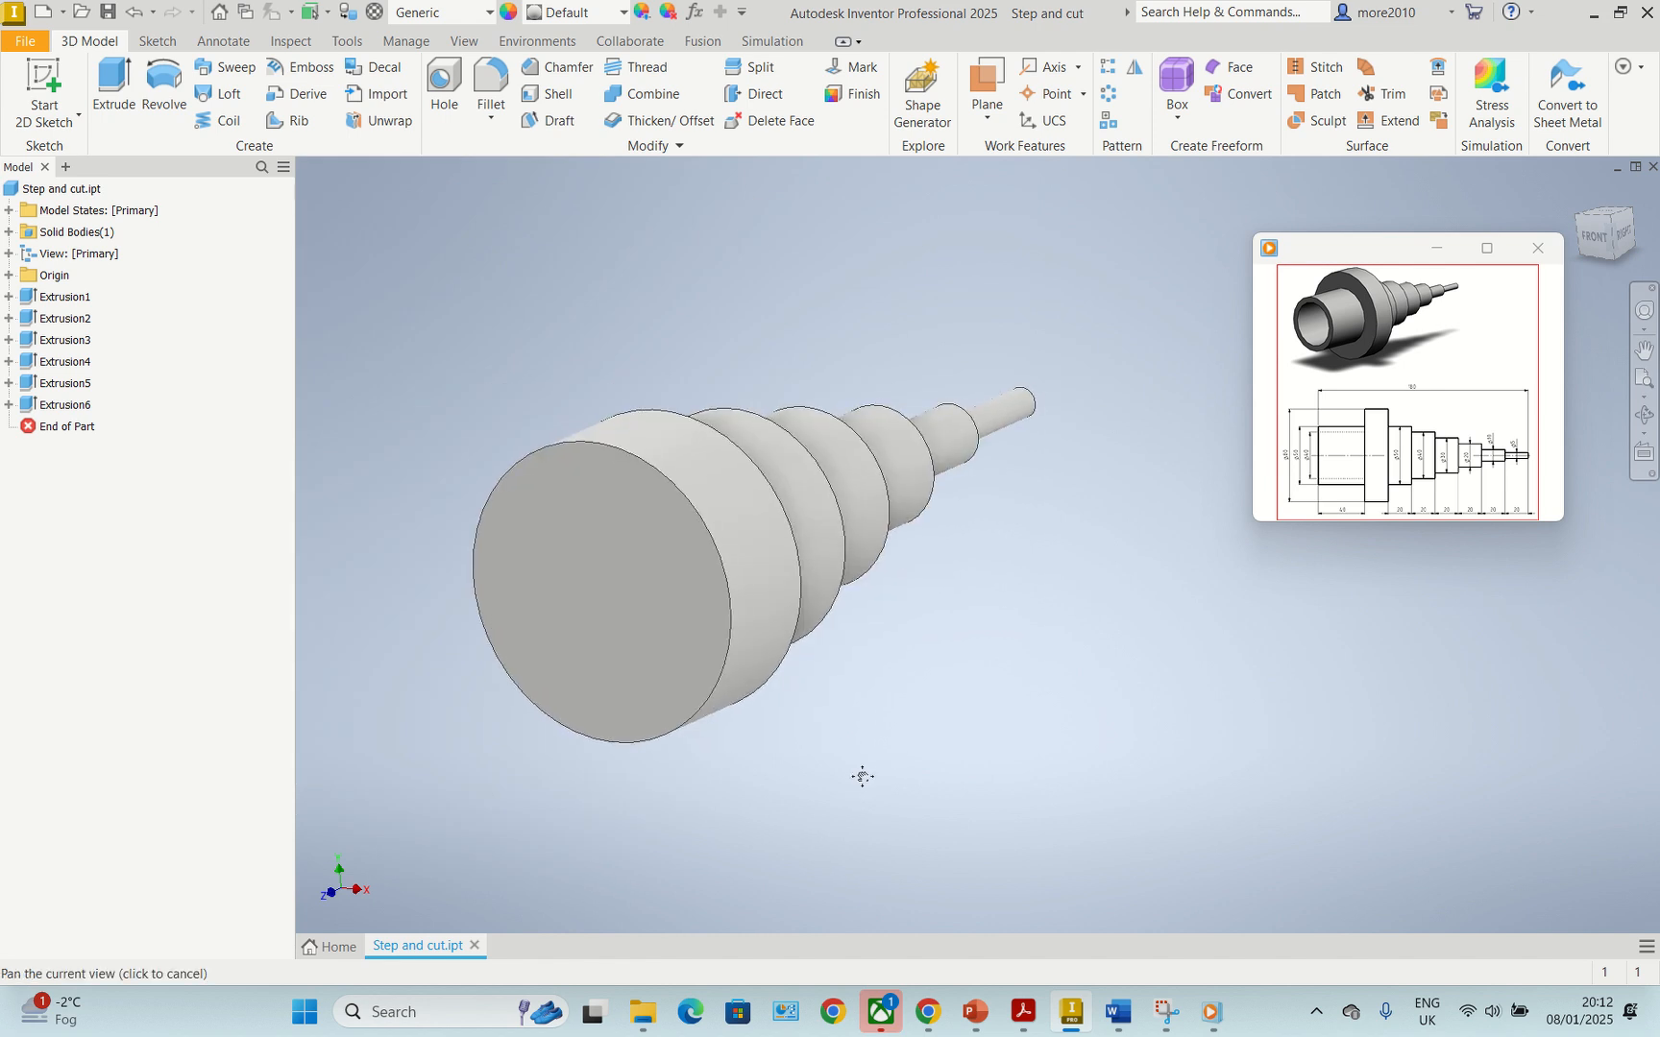
click(611, 547)
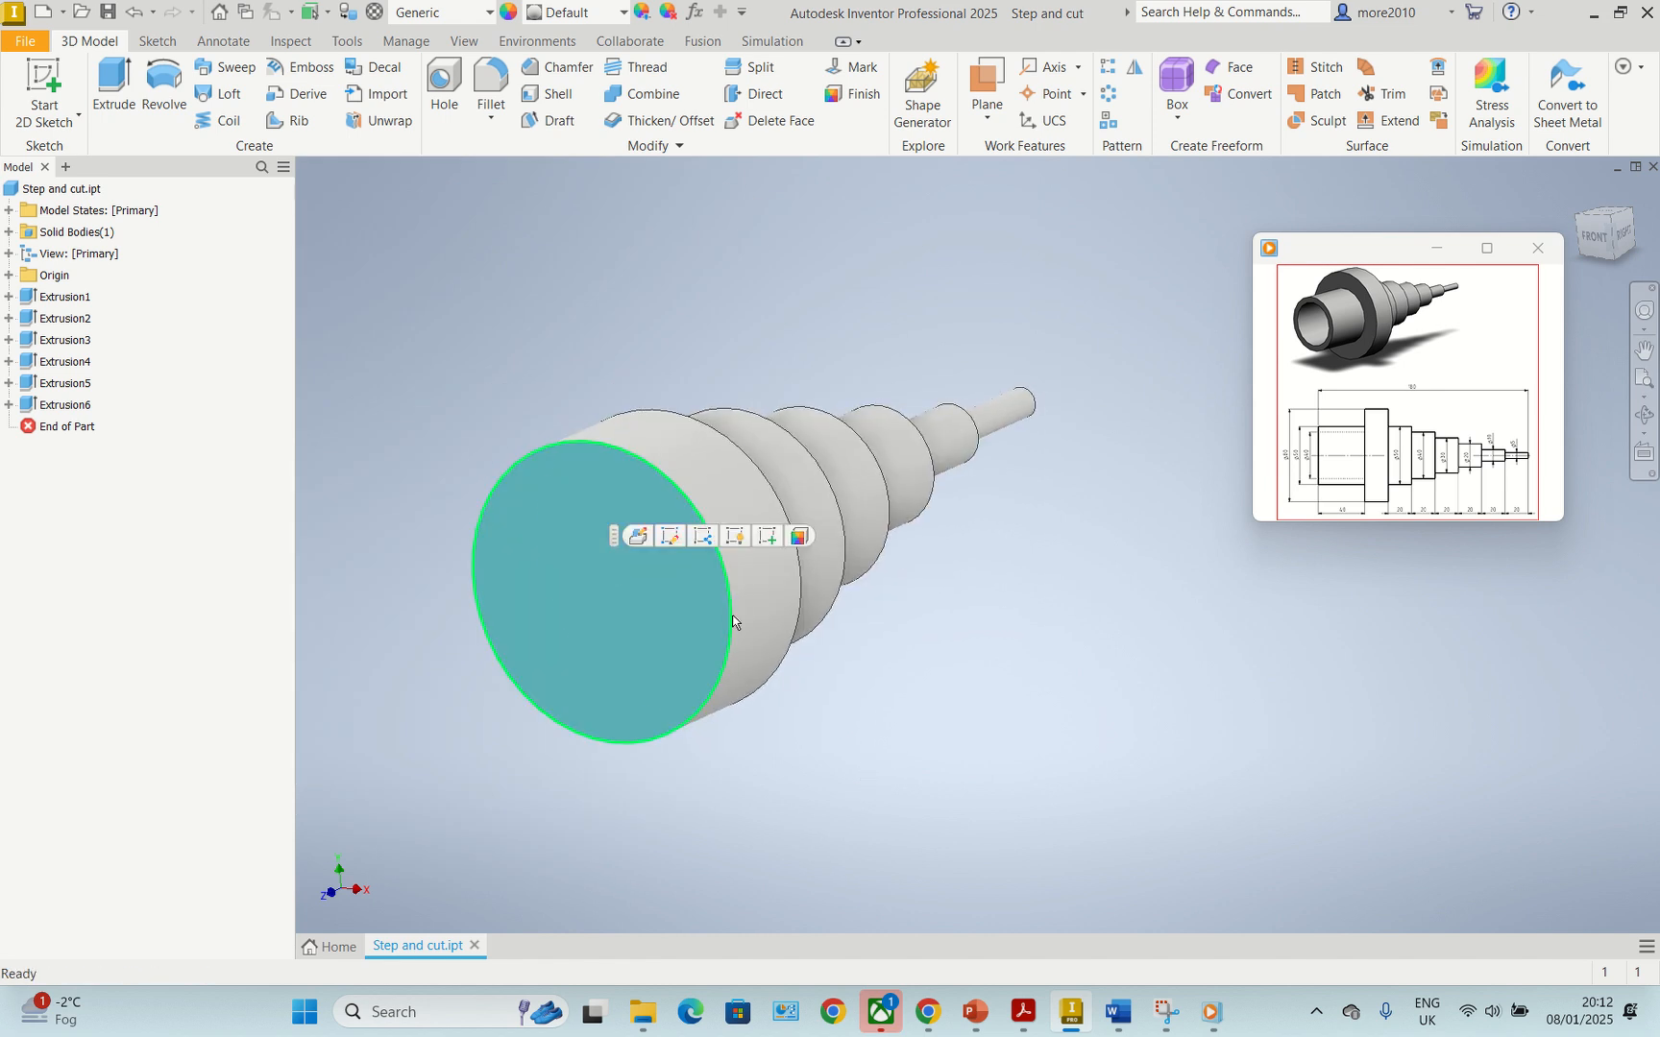
click(773, 541)
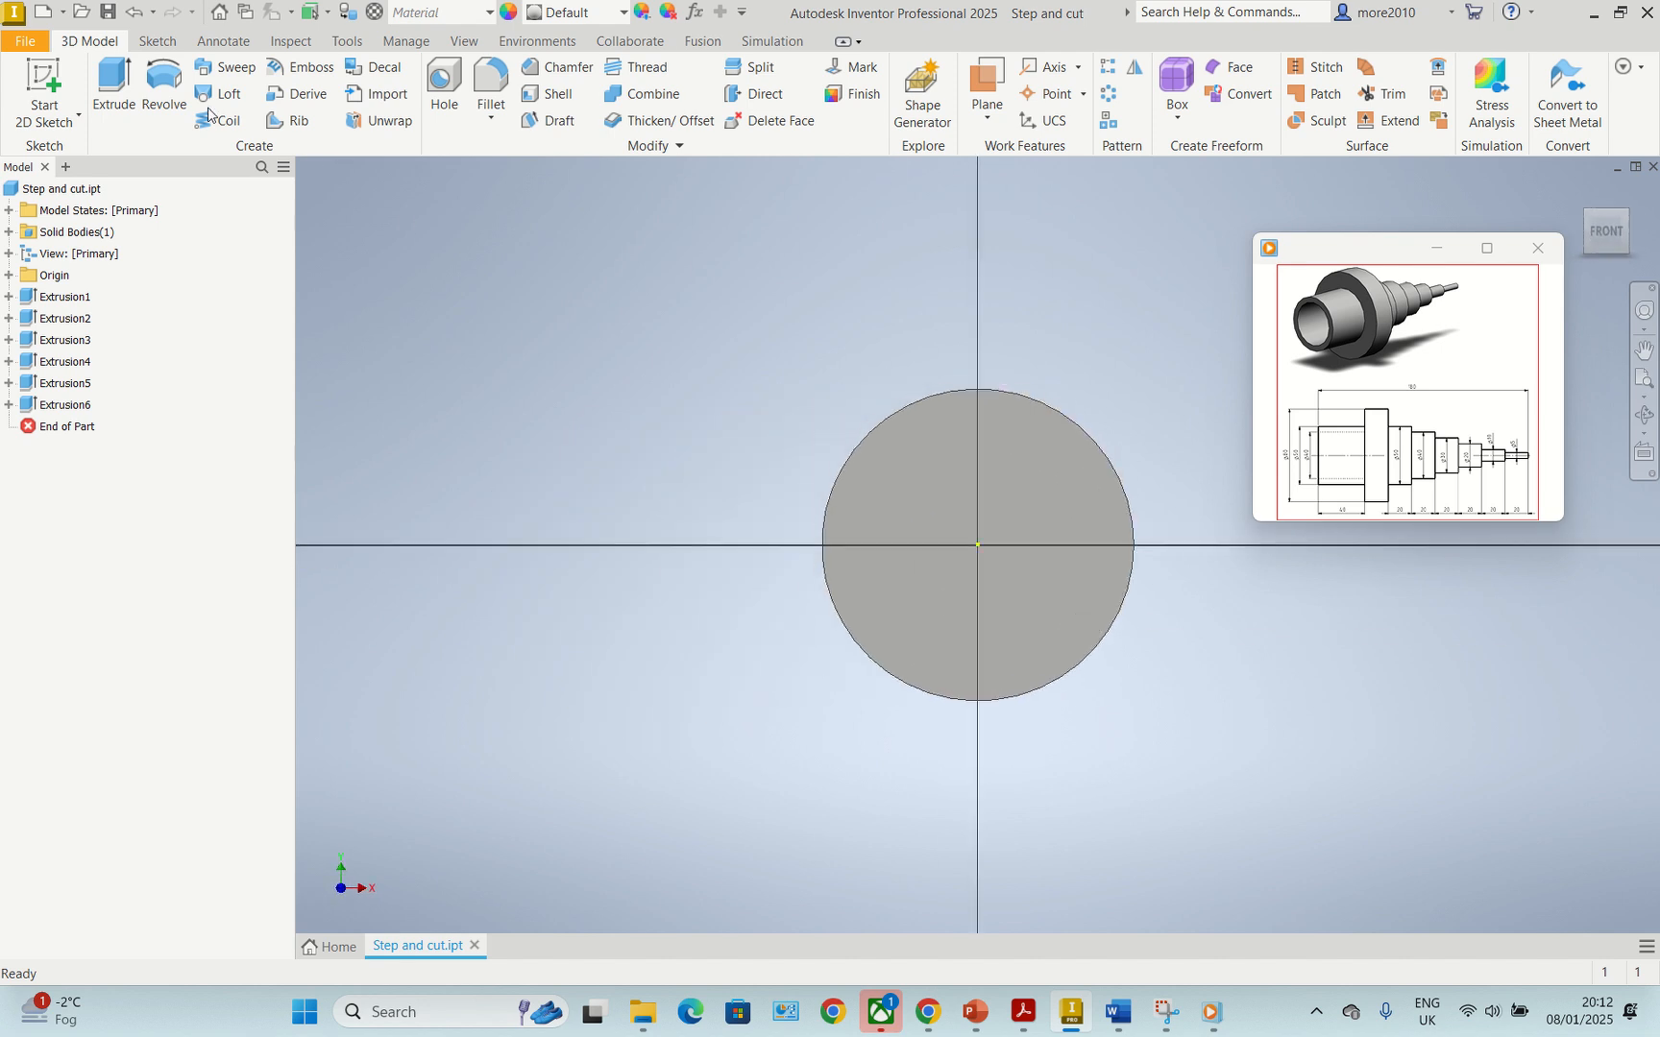
key(c)
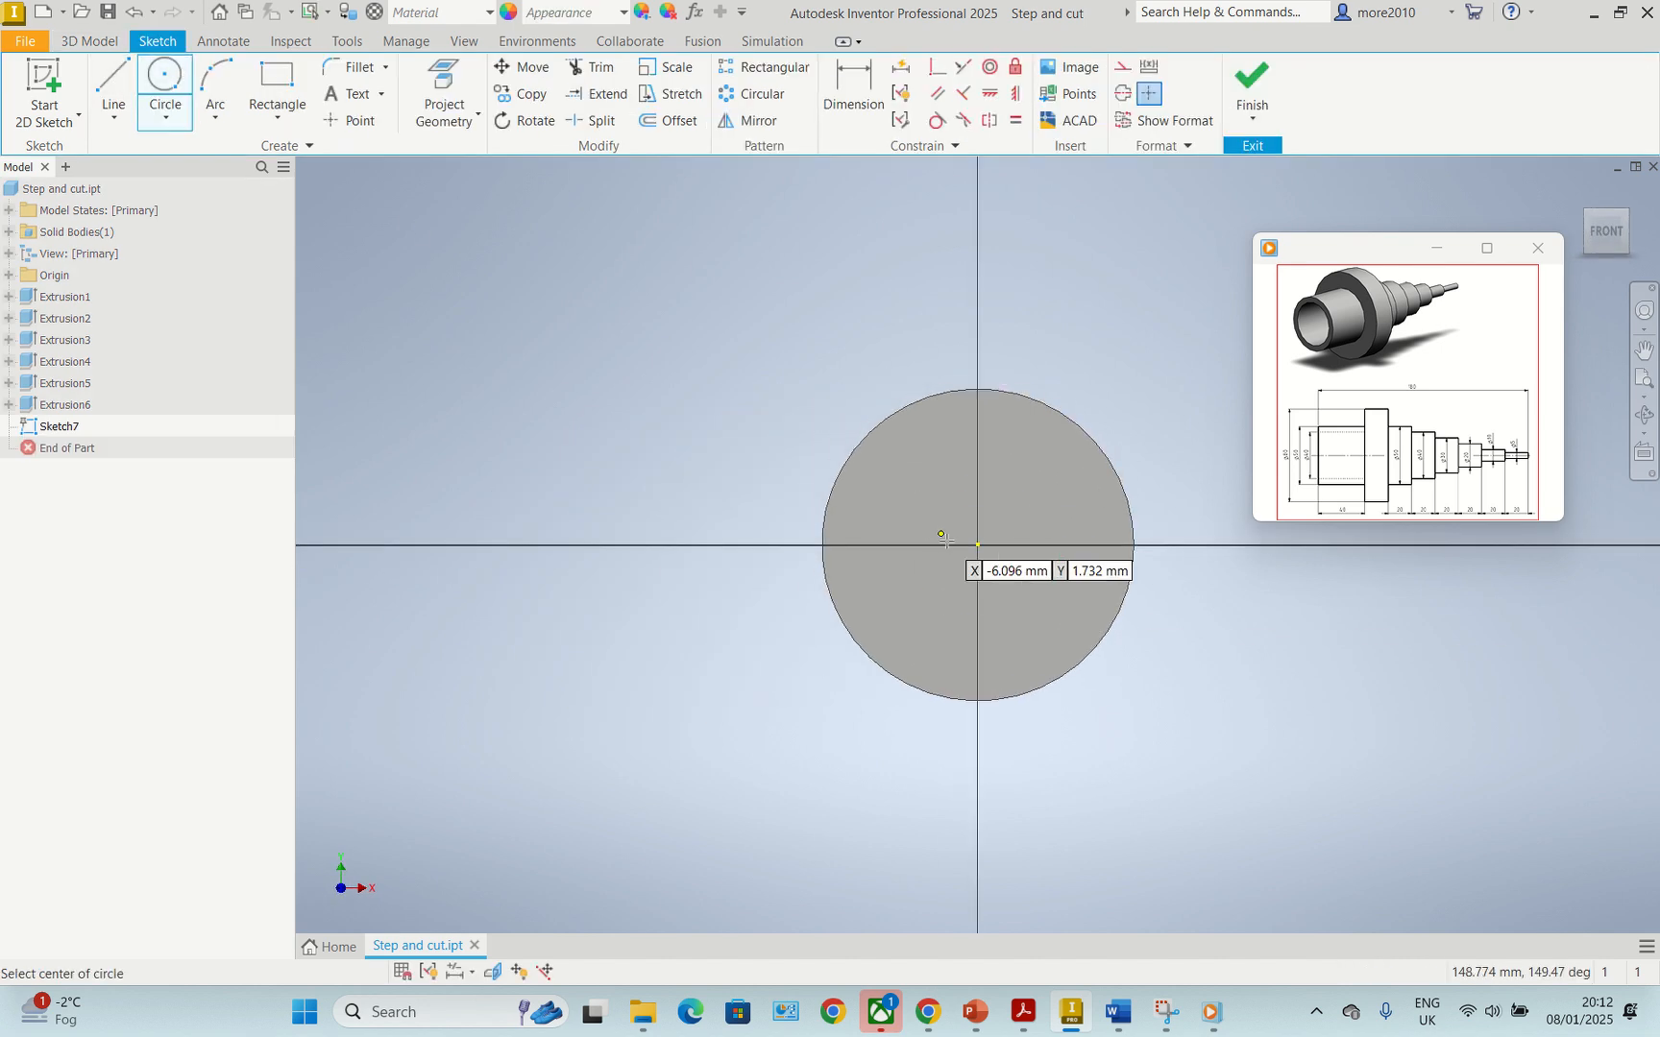
click(978, 545)
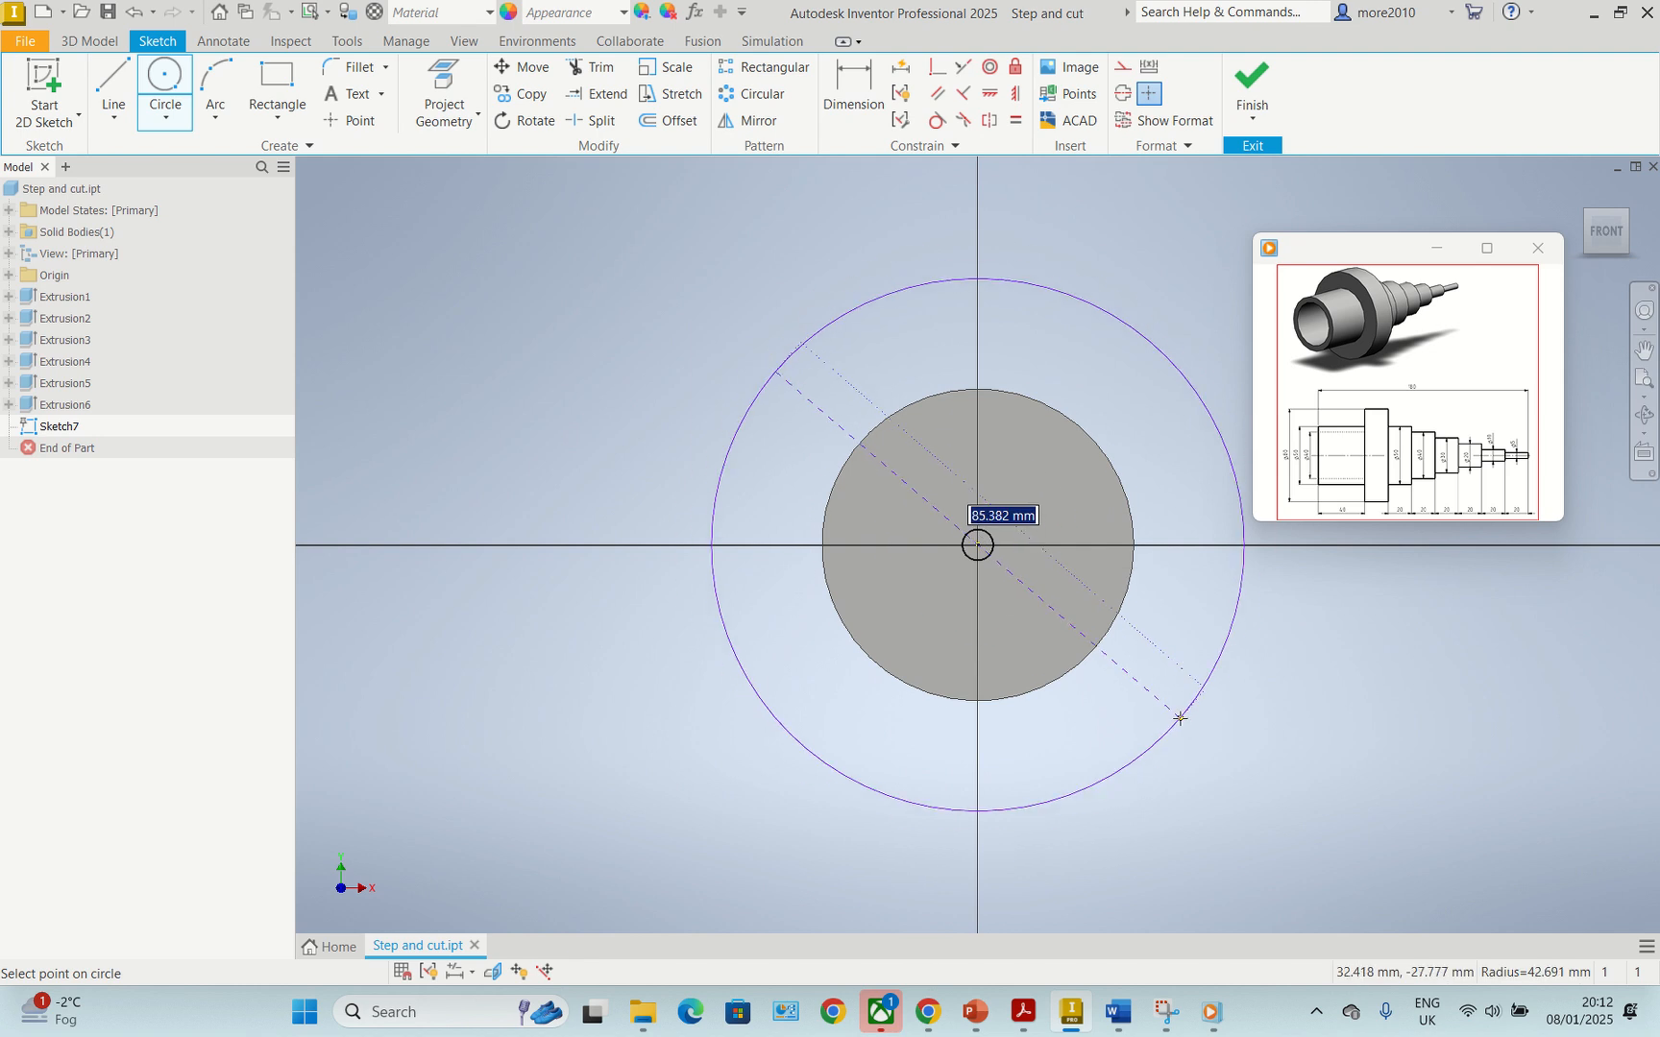
text(80)
key(Return)
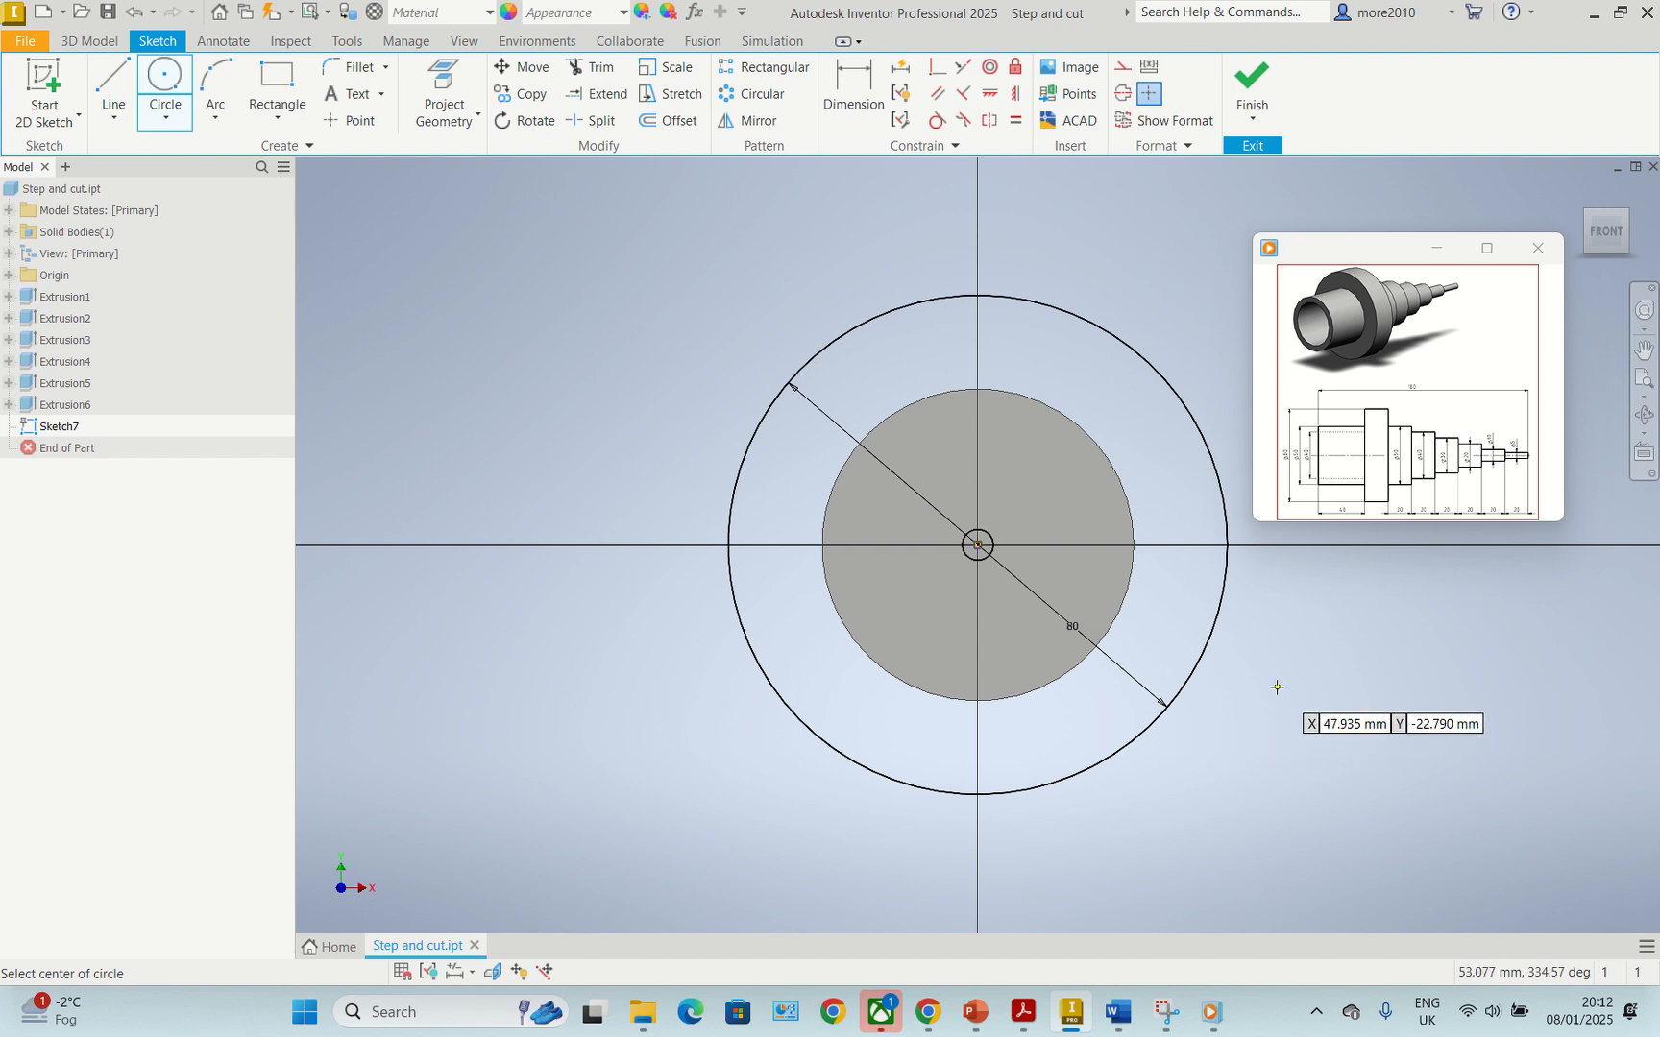
- Extrude the 80 mm circle by 20 mm, including both the small inner circle and the surrounding ring as profiles
key(e)
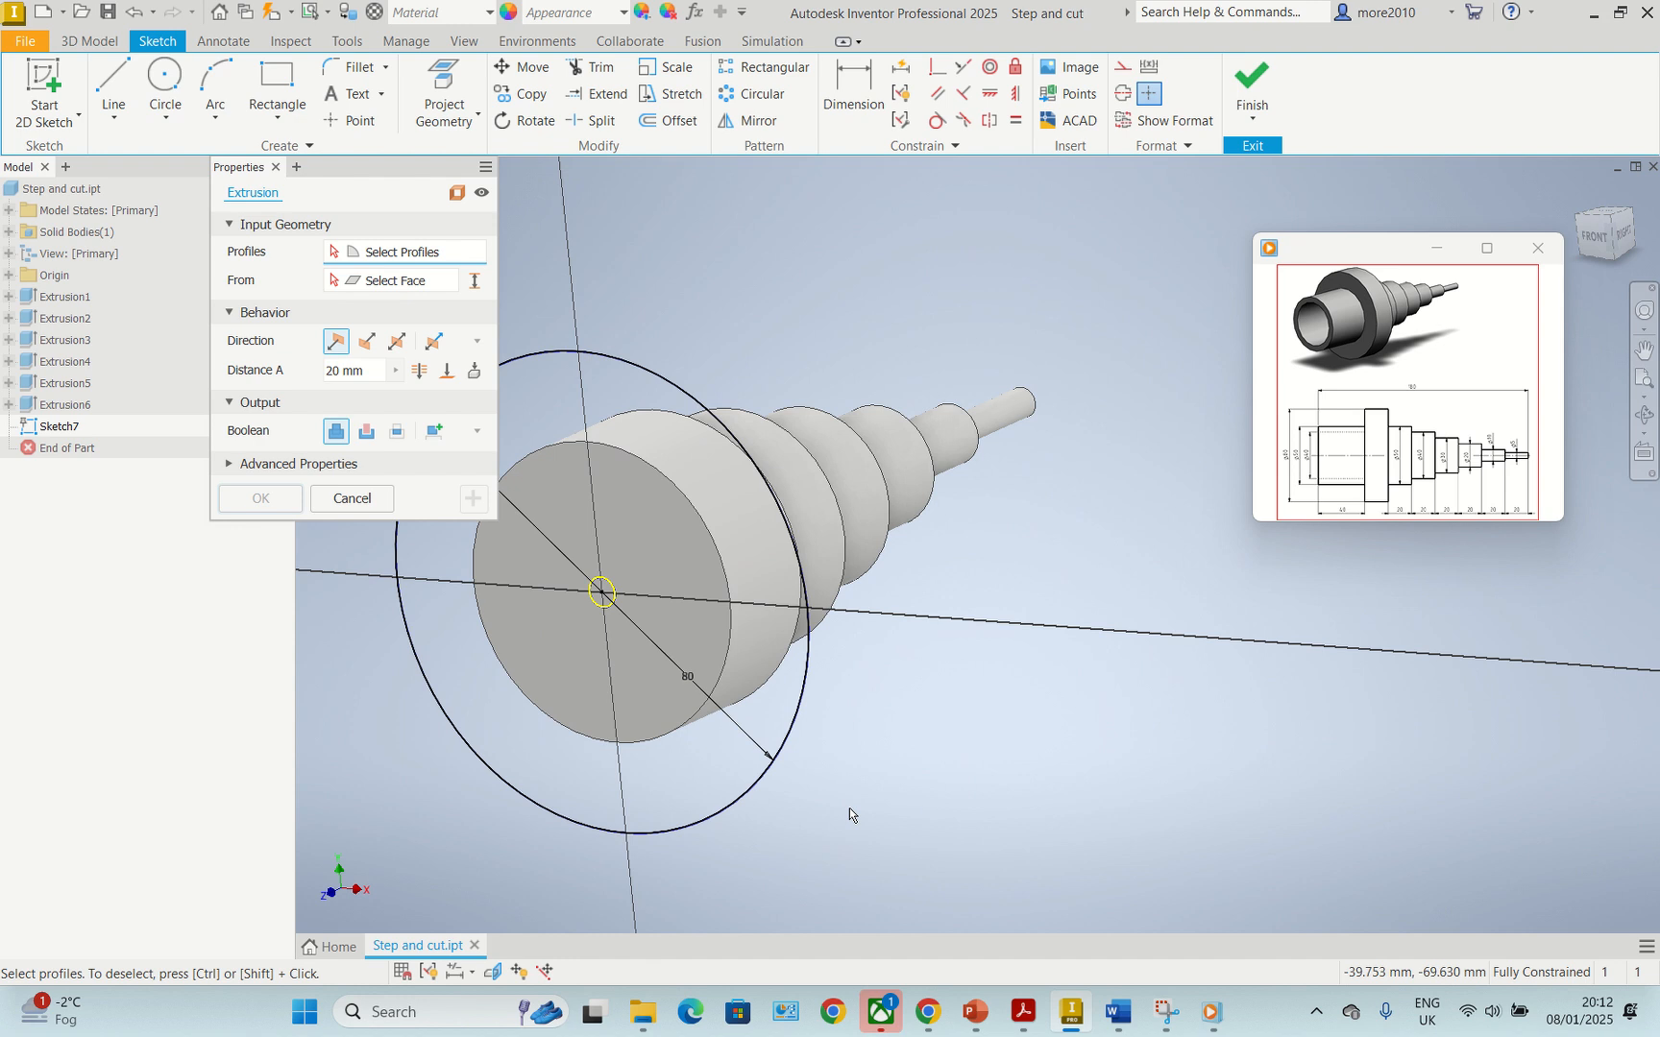
click(623, 519)
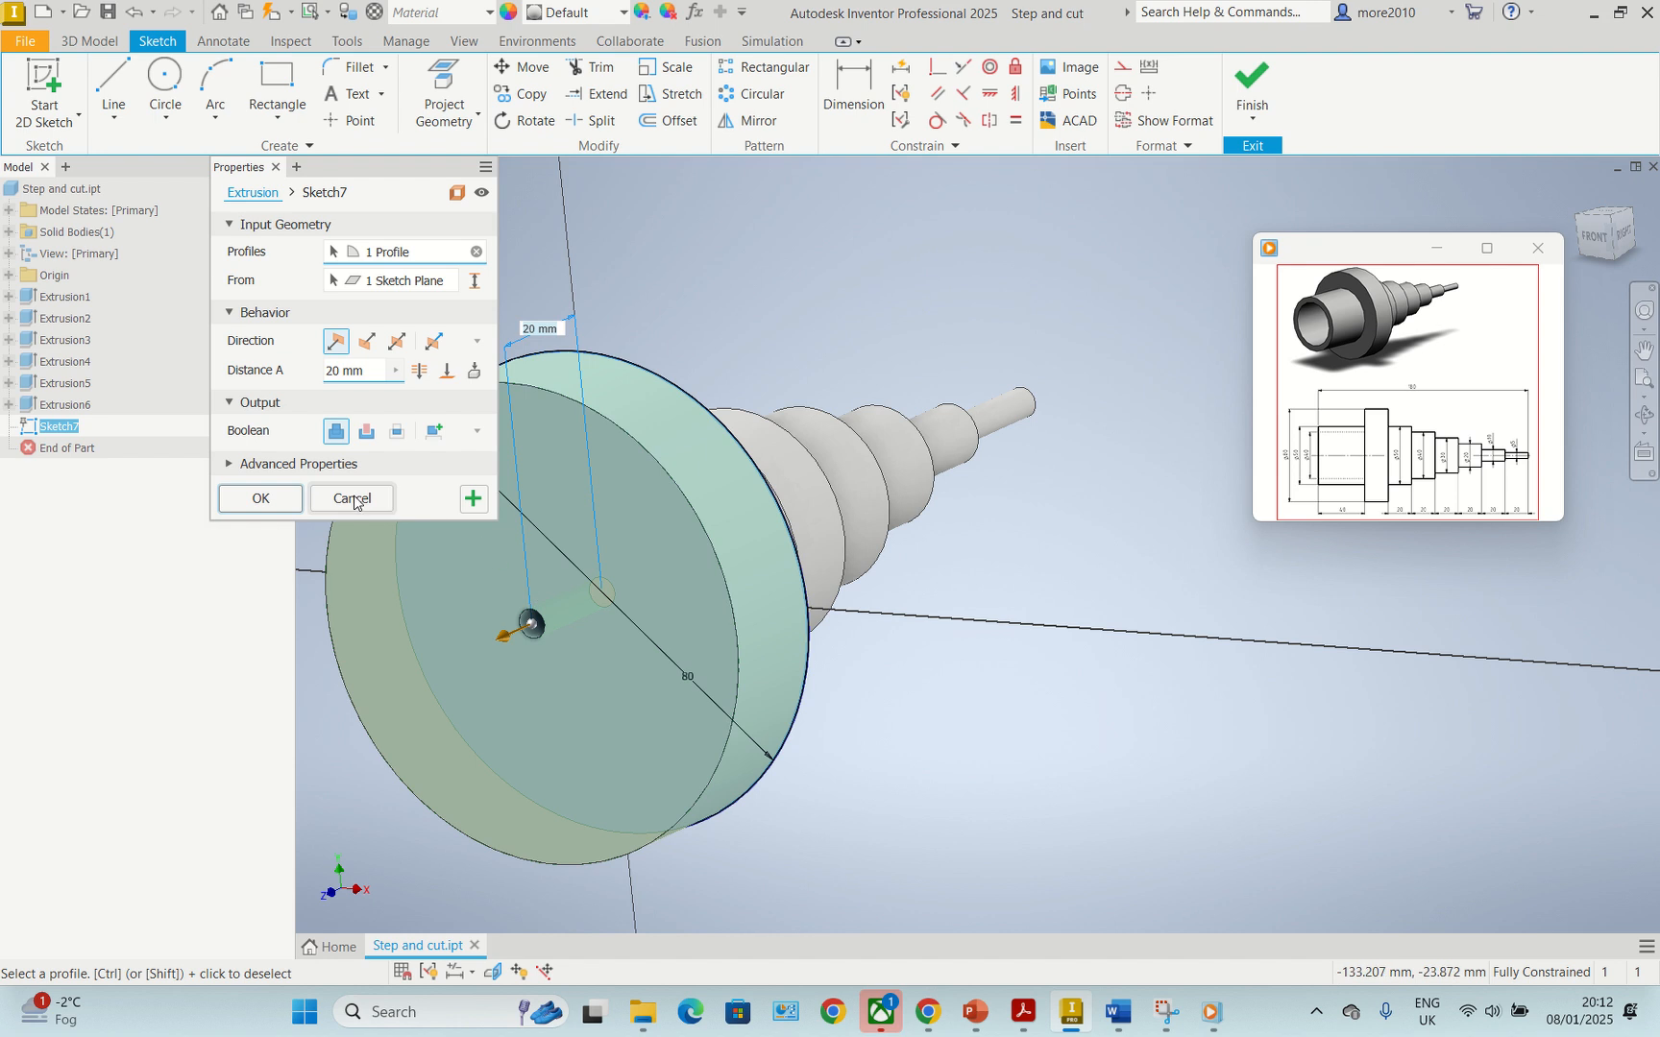
click(603, 588)
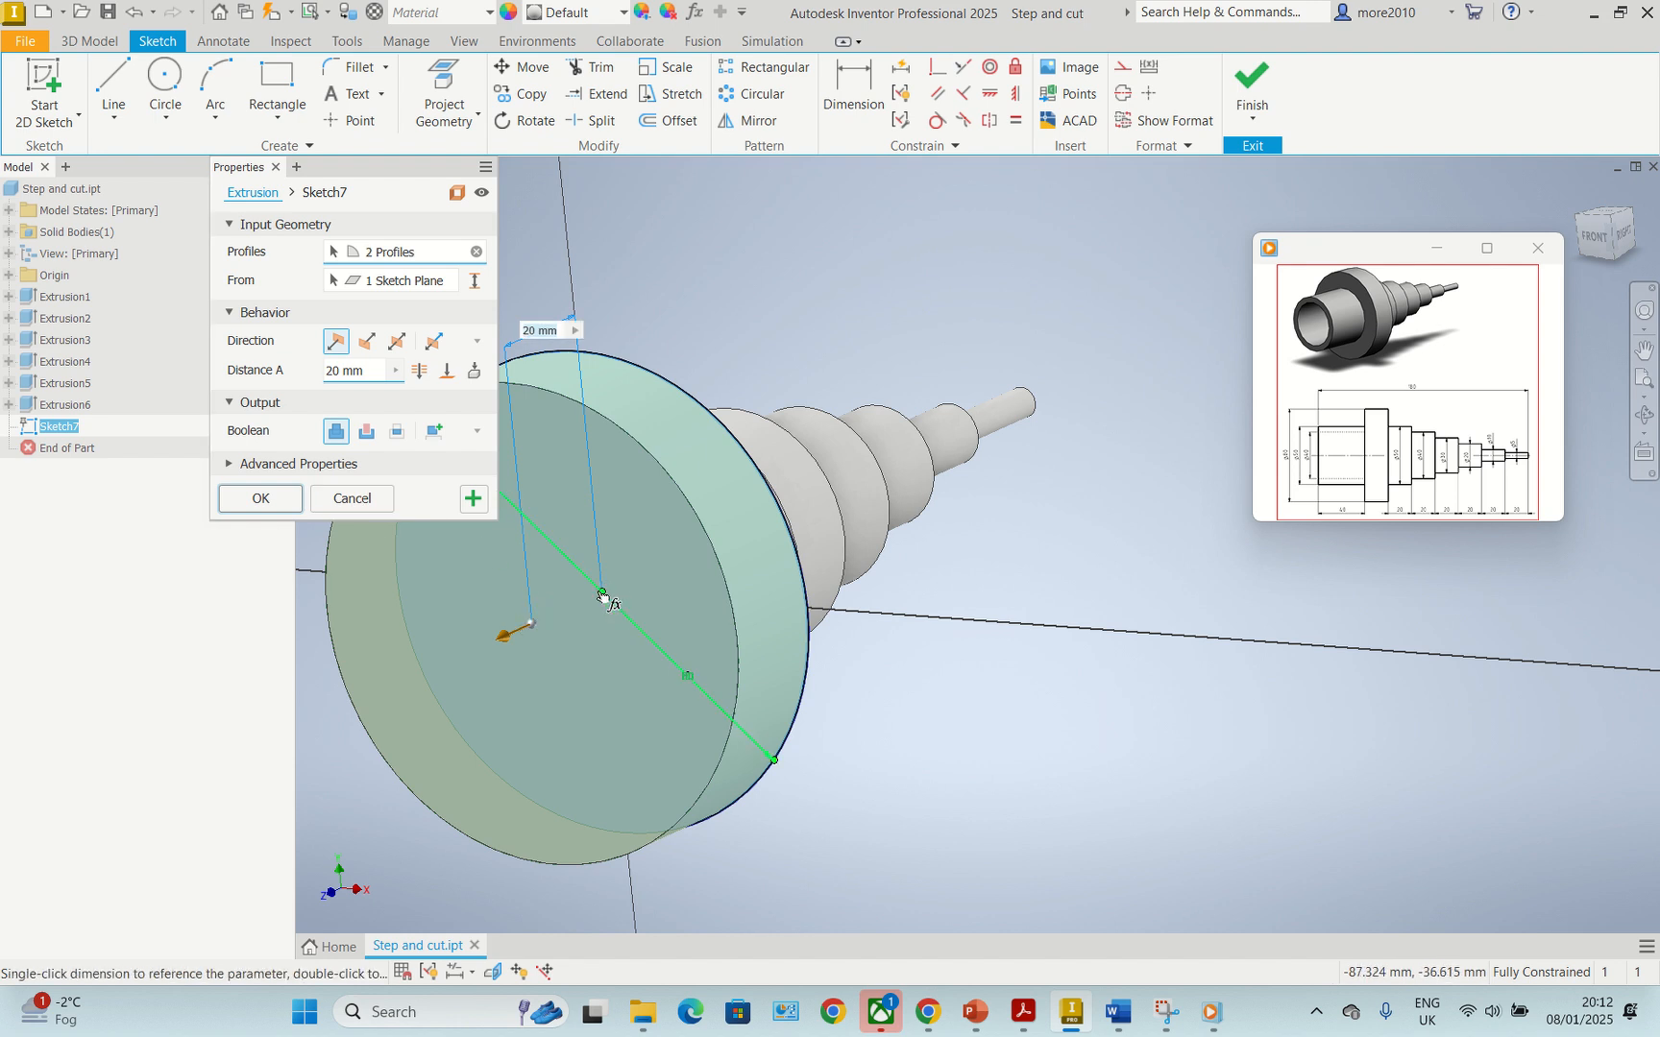
click(257, 499)
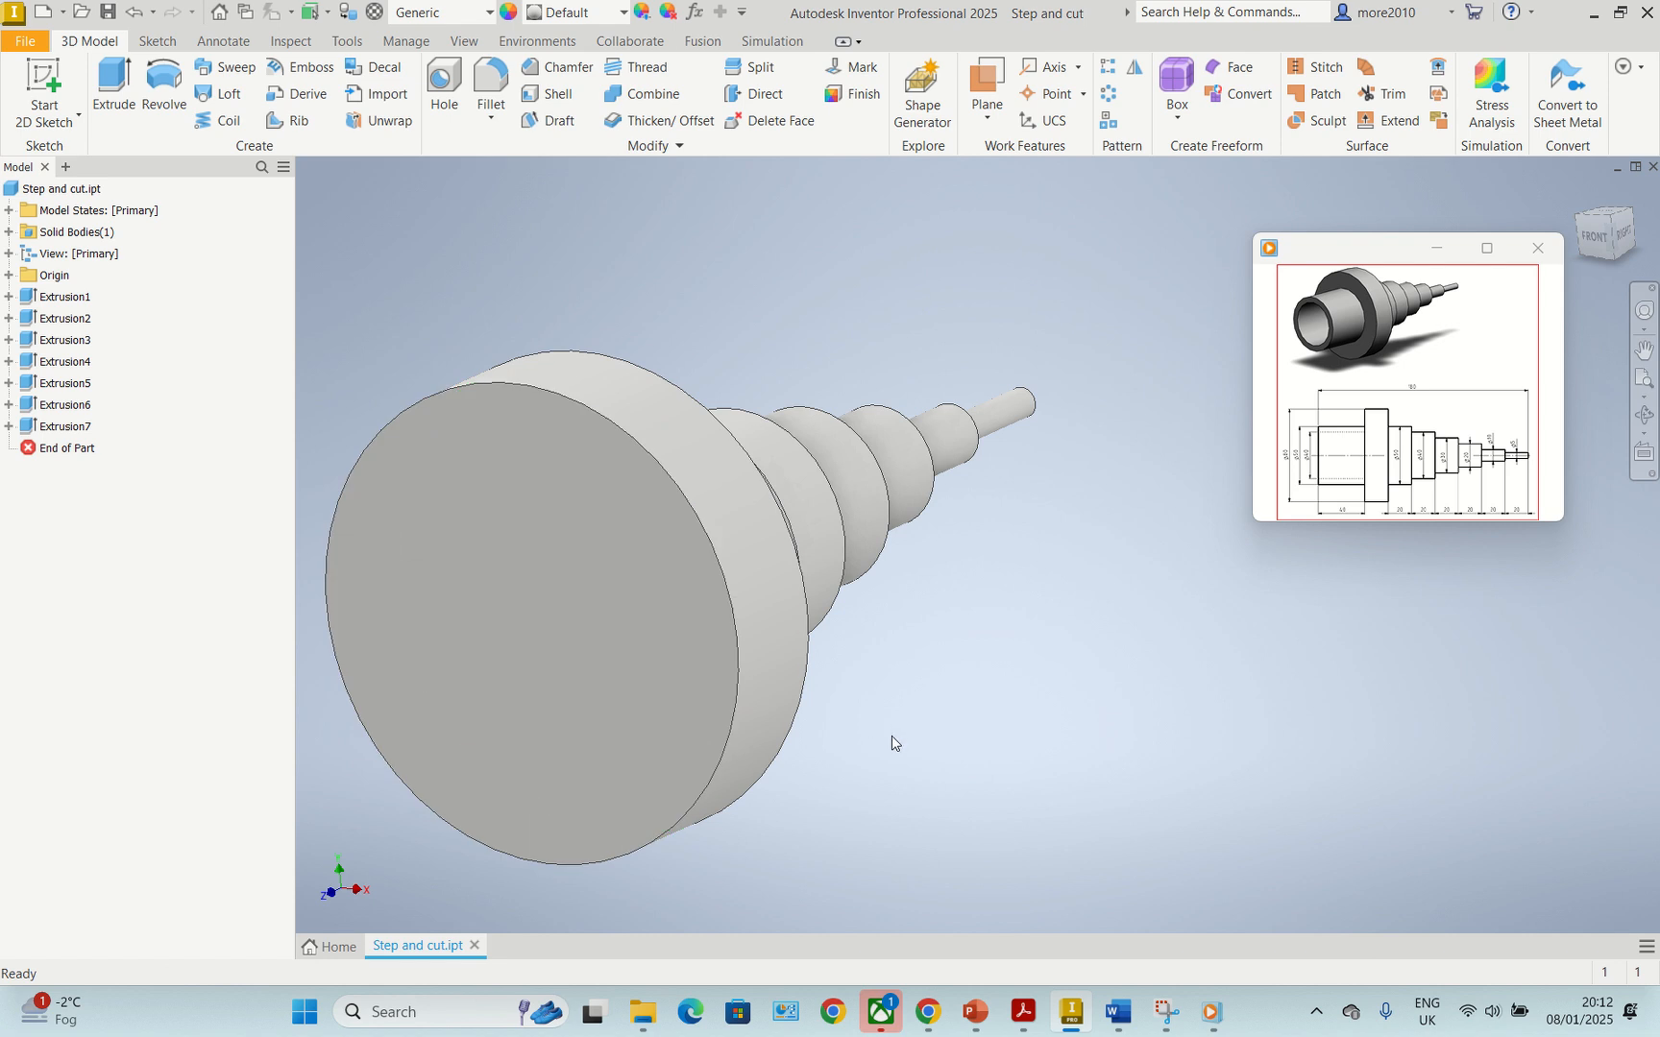
- Sketch two concentric circles, 50 mm and 40 mm in diameter, centred on the front end face of the 80 mm flange
scroll(892, 734, down, 2)
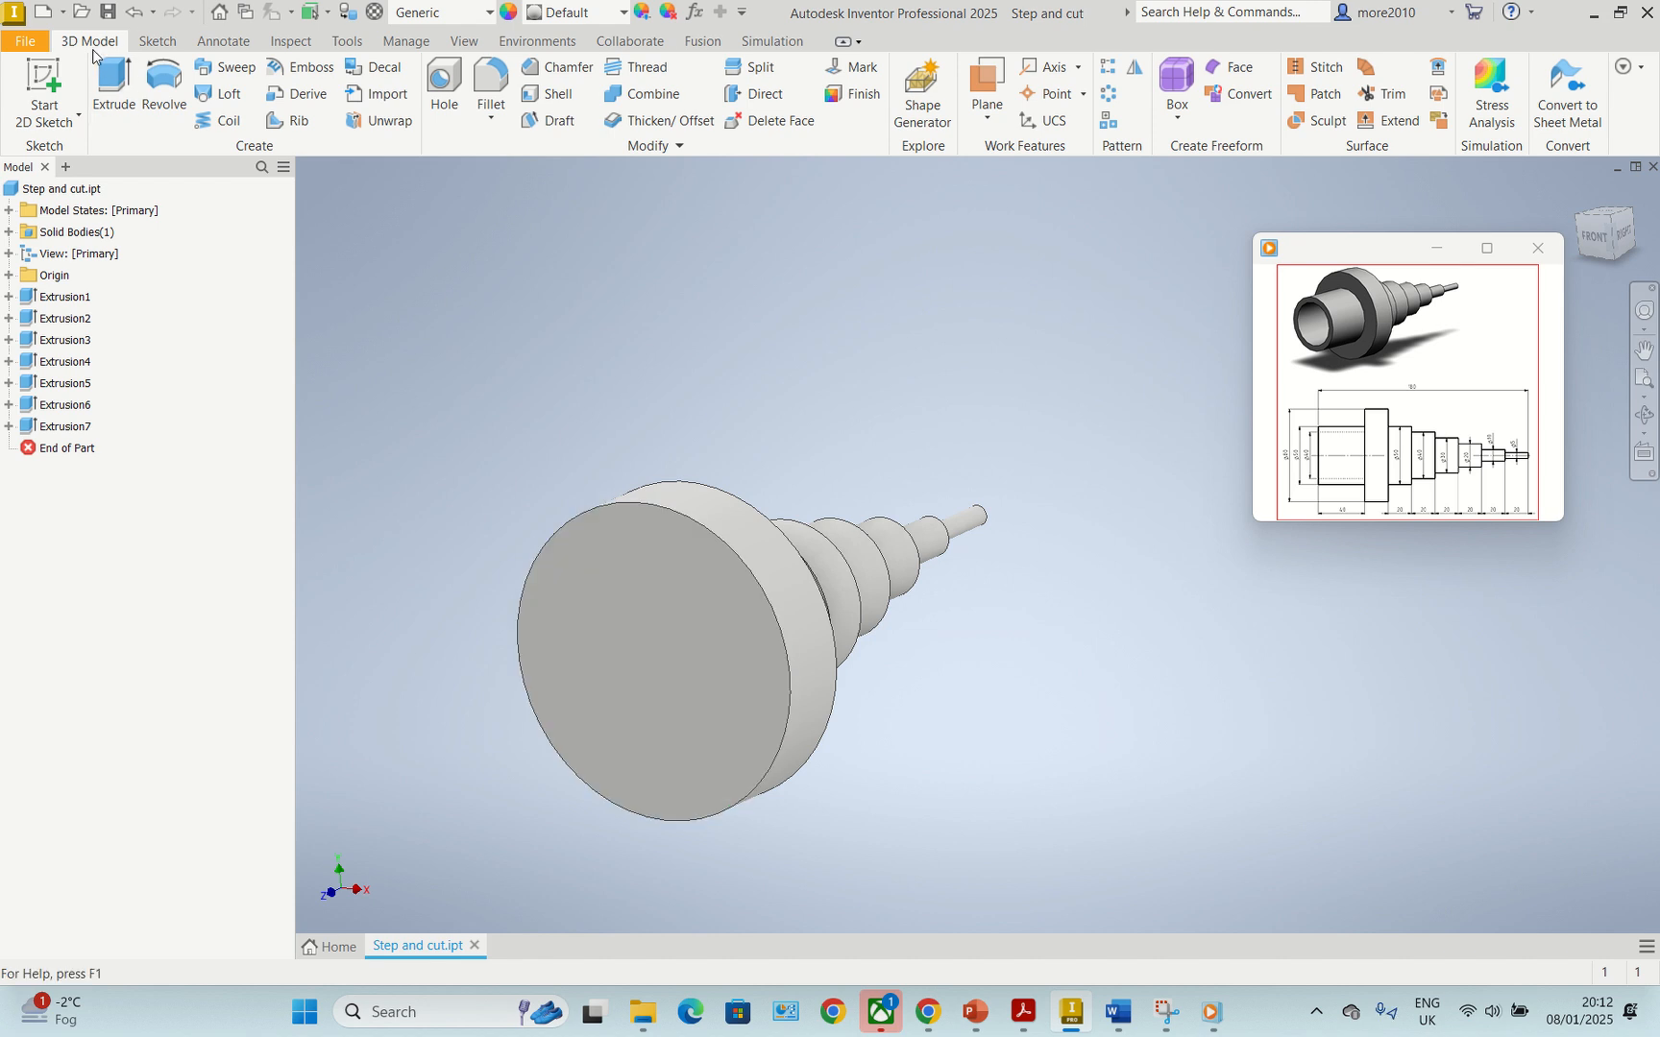
click(639, 632)
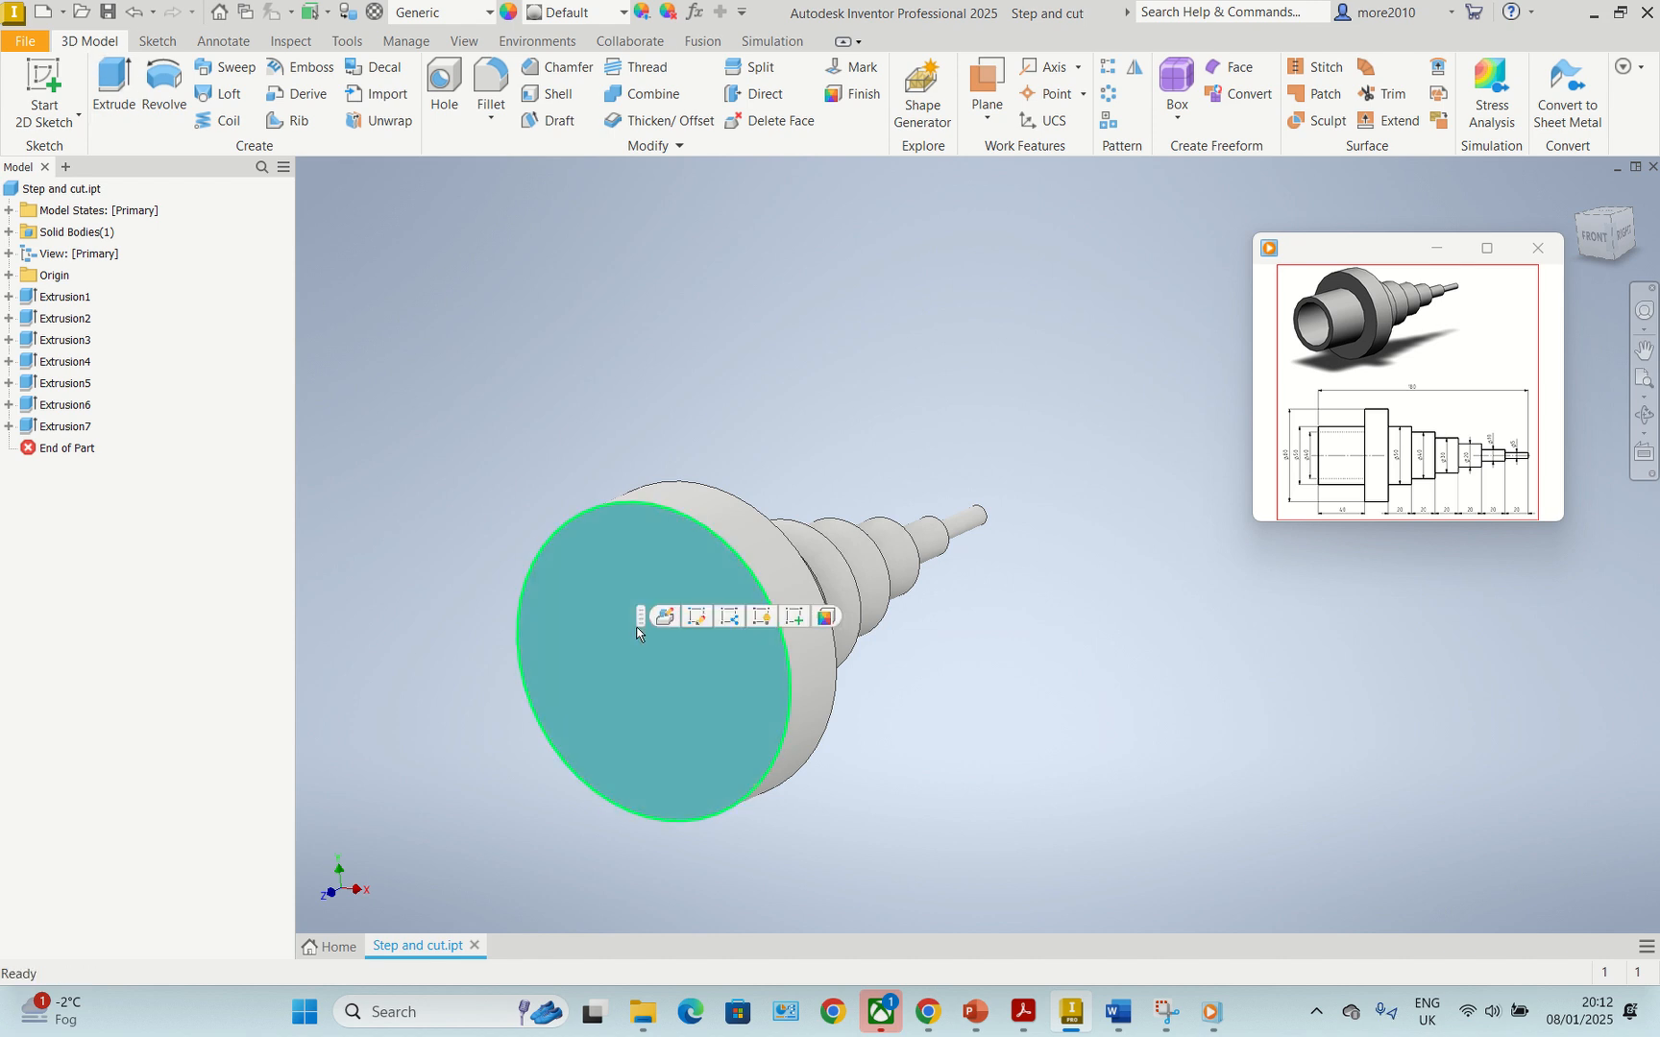
click(796, 617)
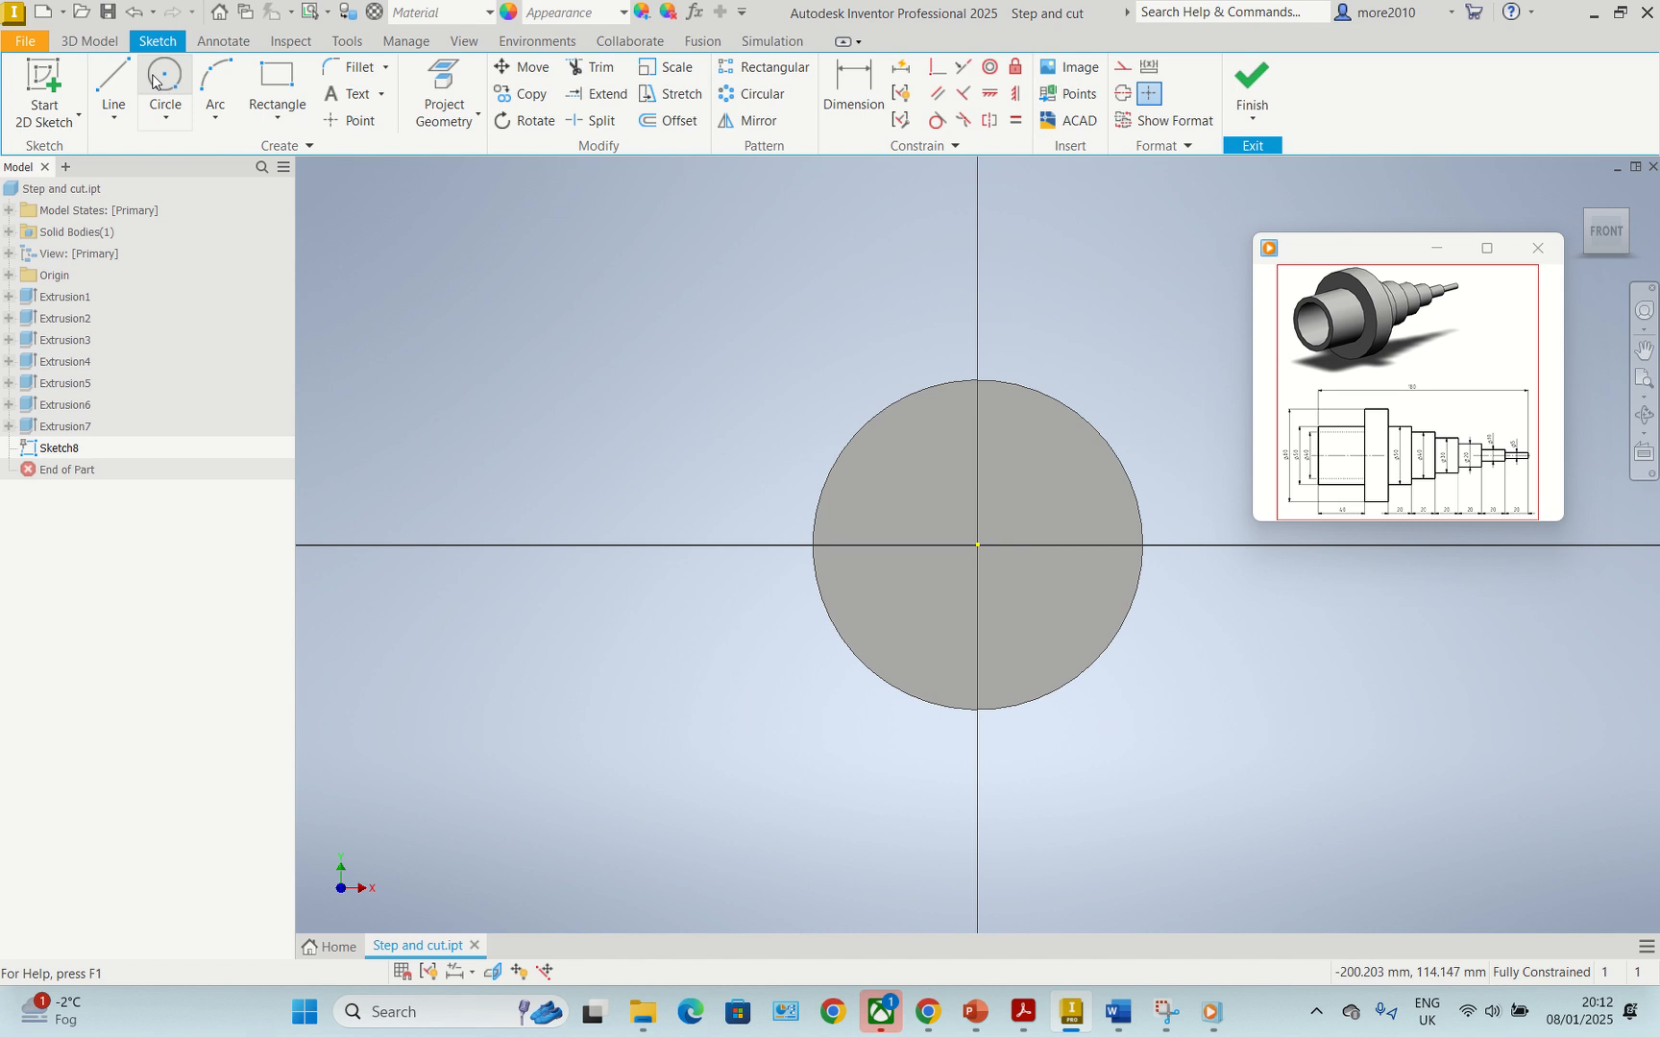
click(154, 82)
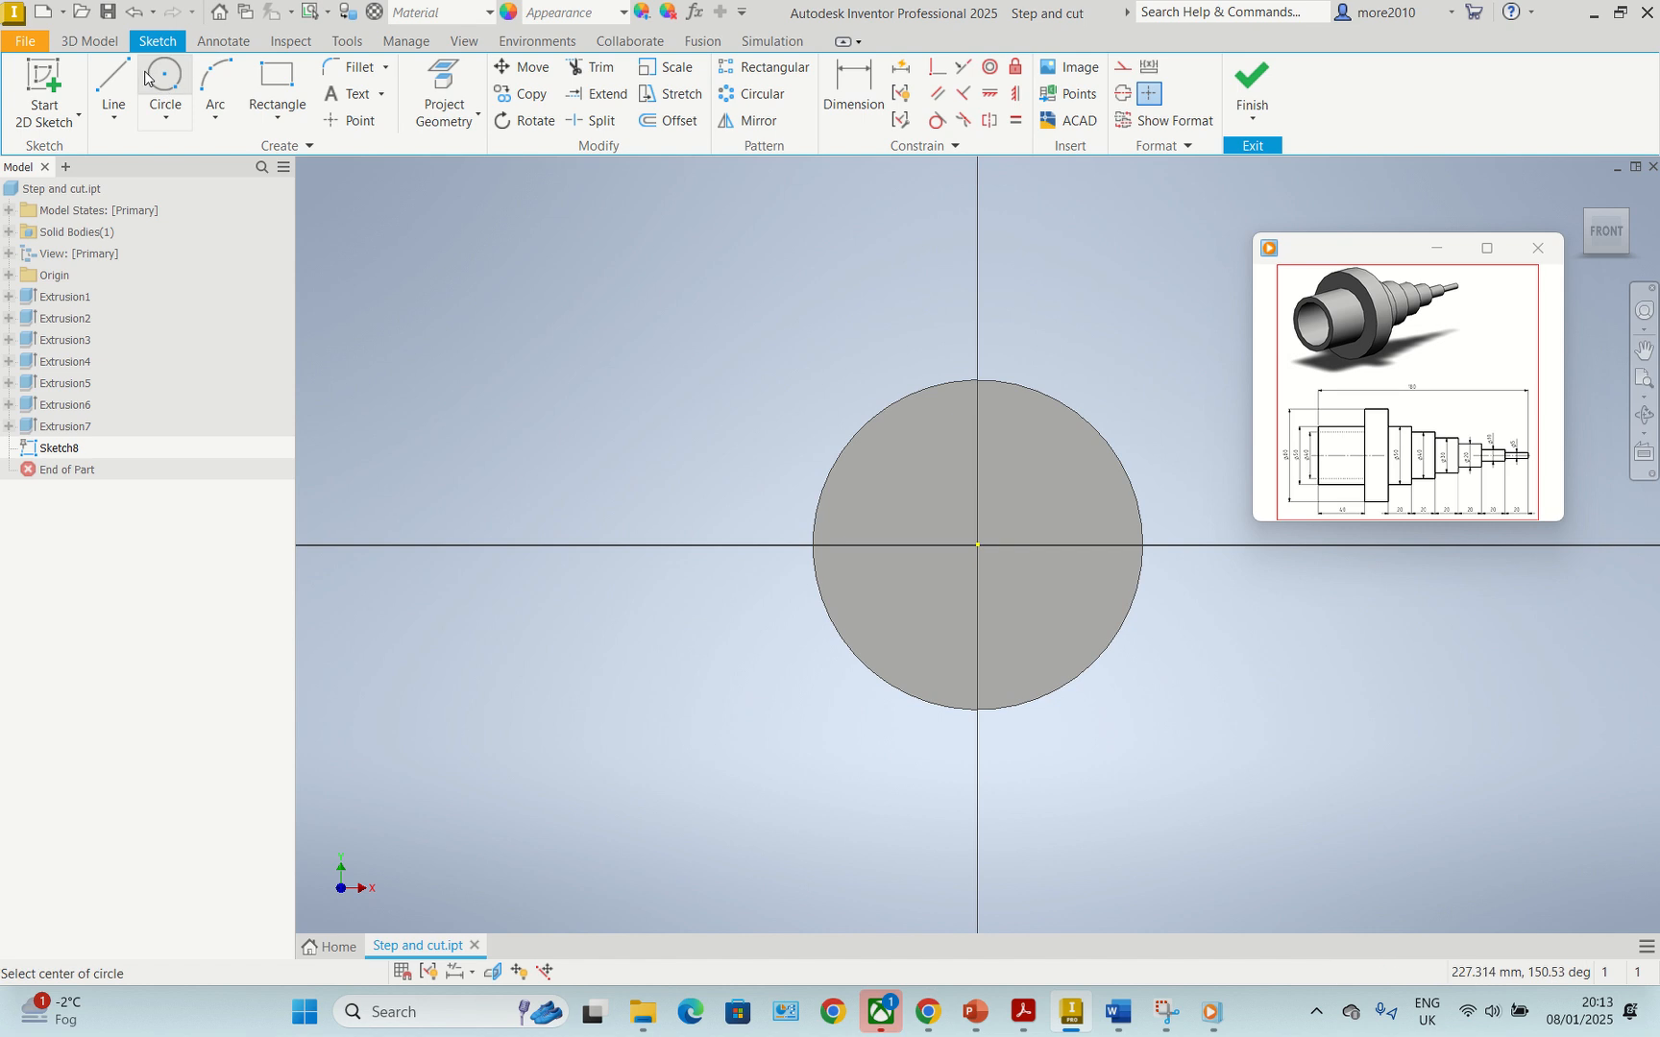
click(978, 546)
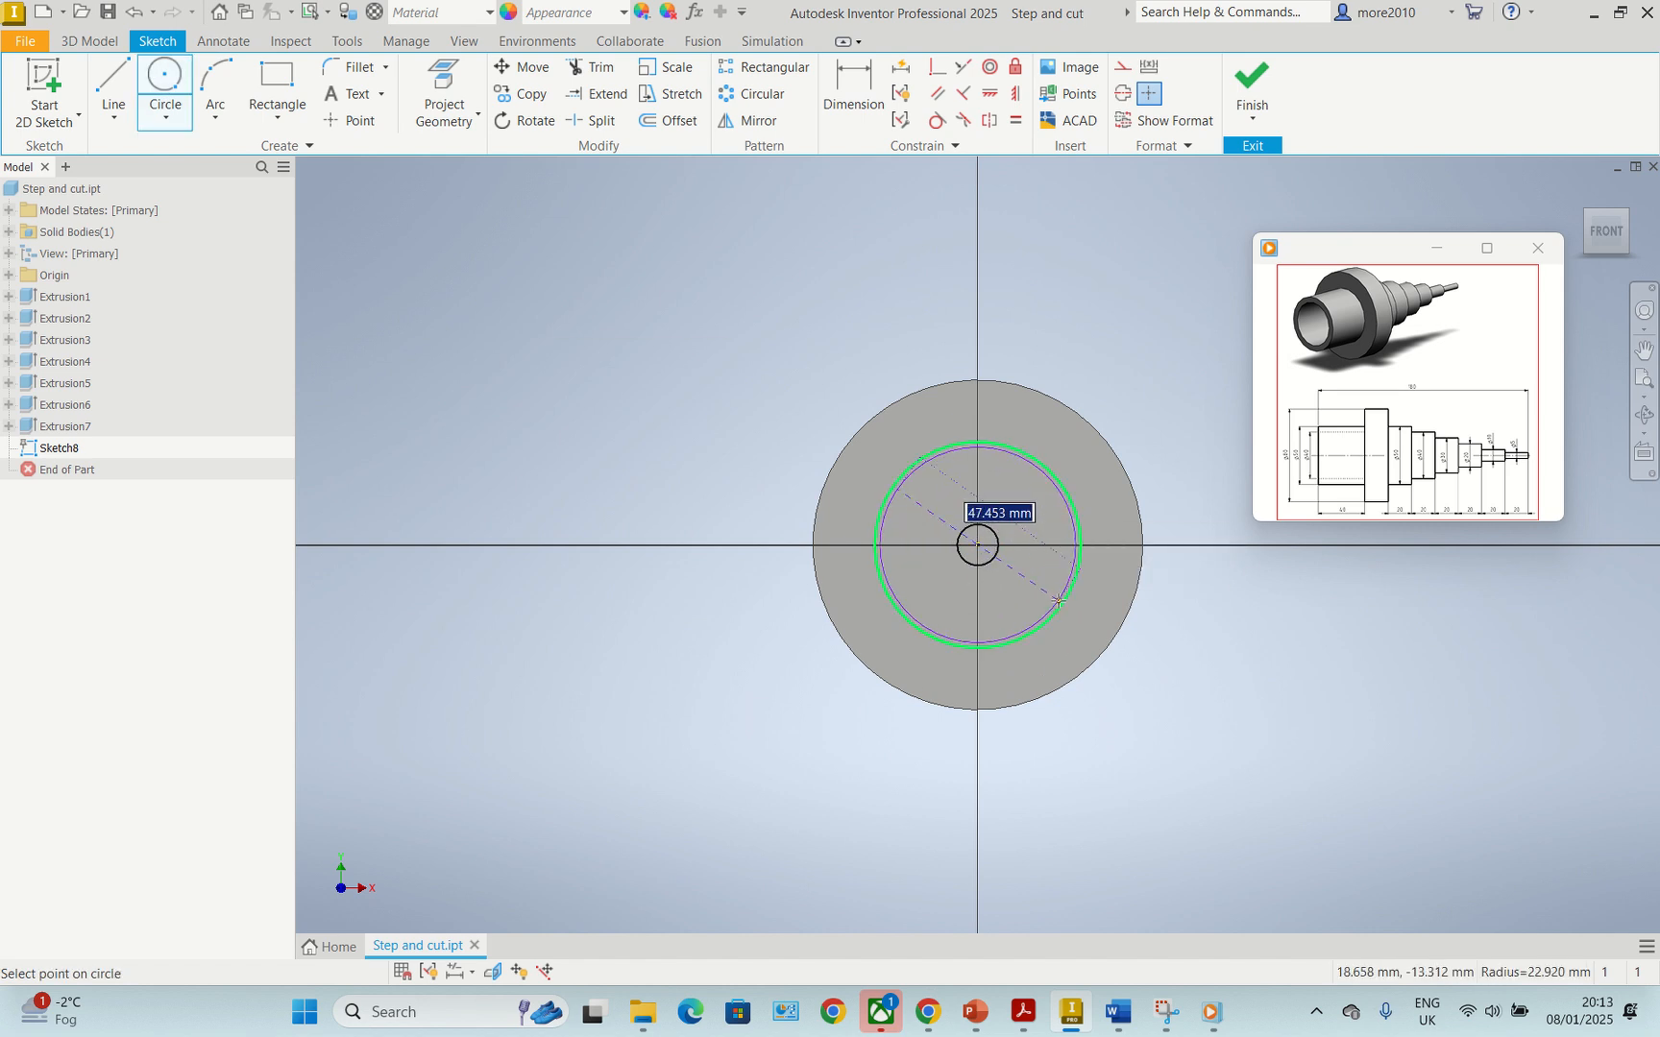
text(5)
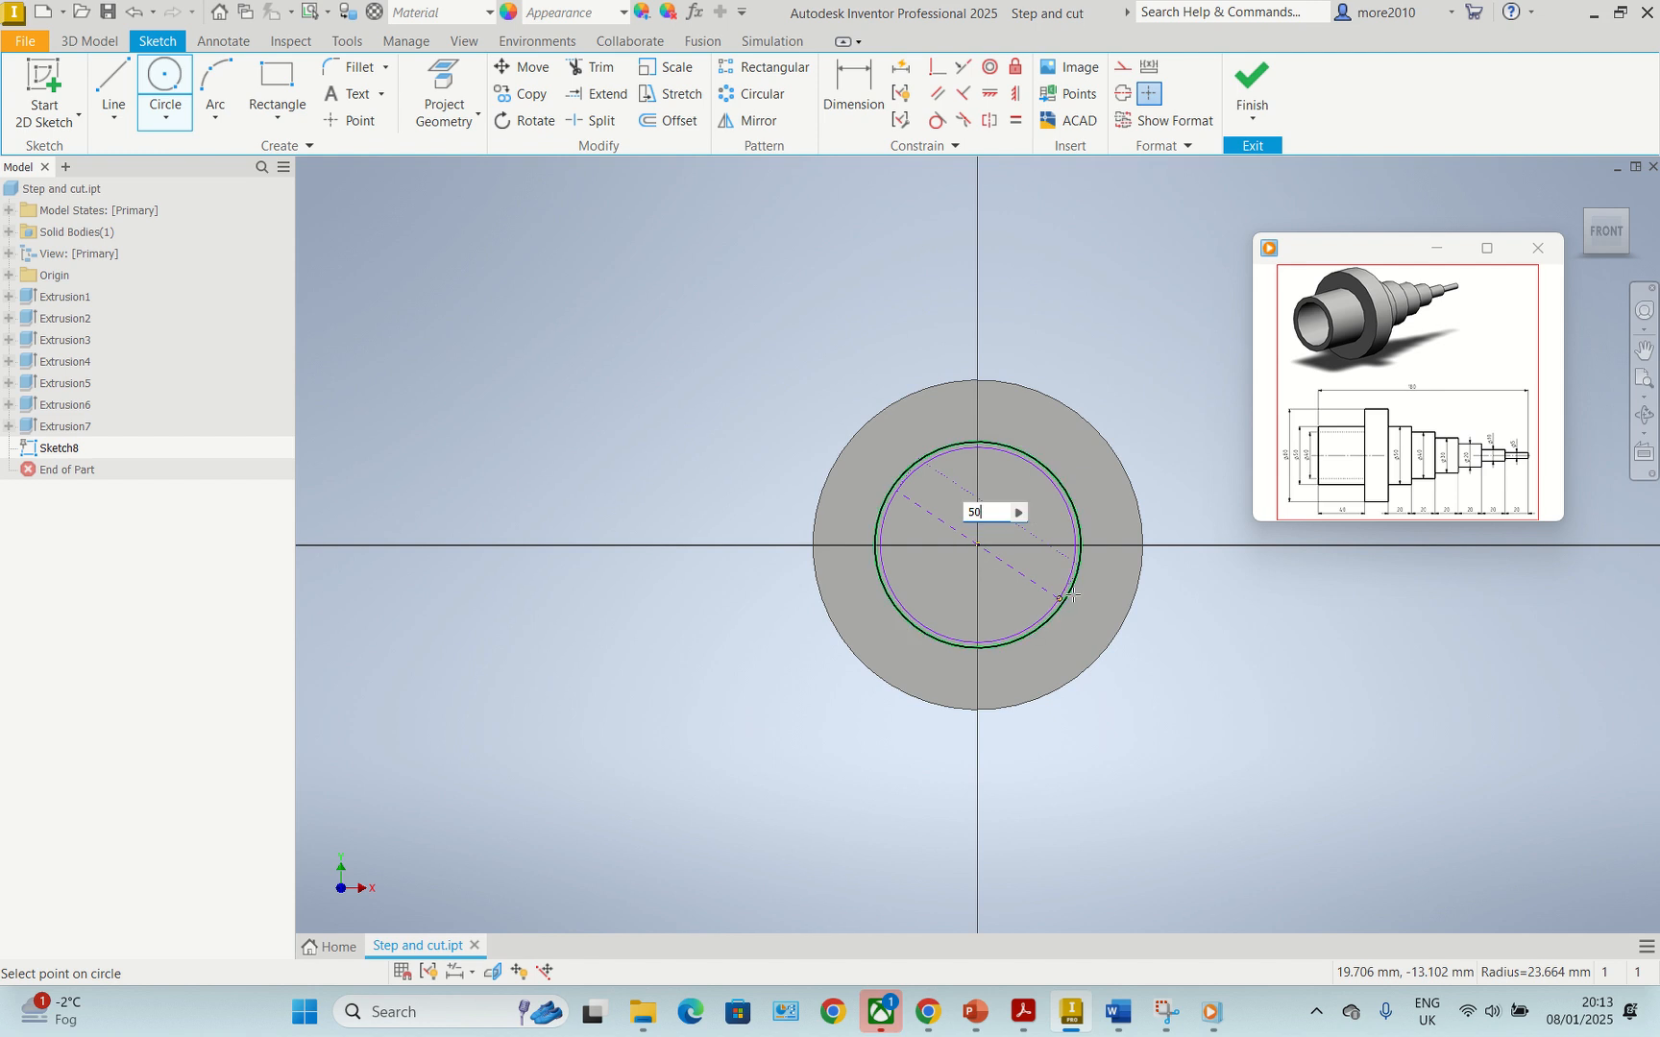
text(0)
key(Return)
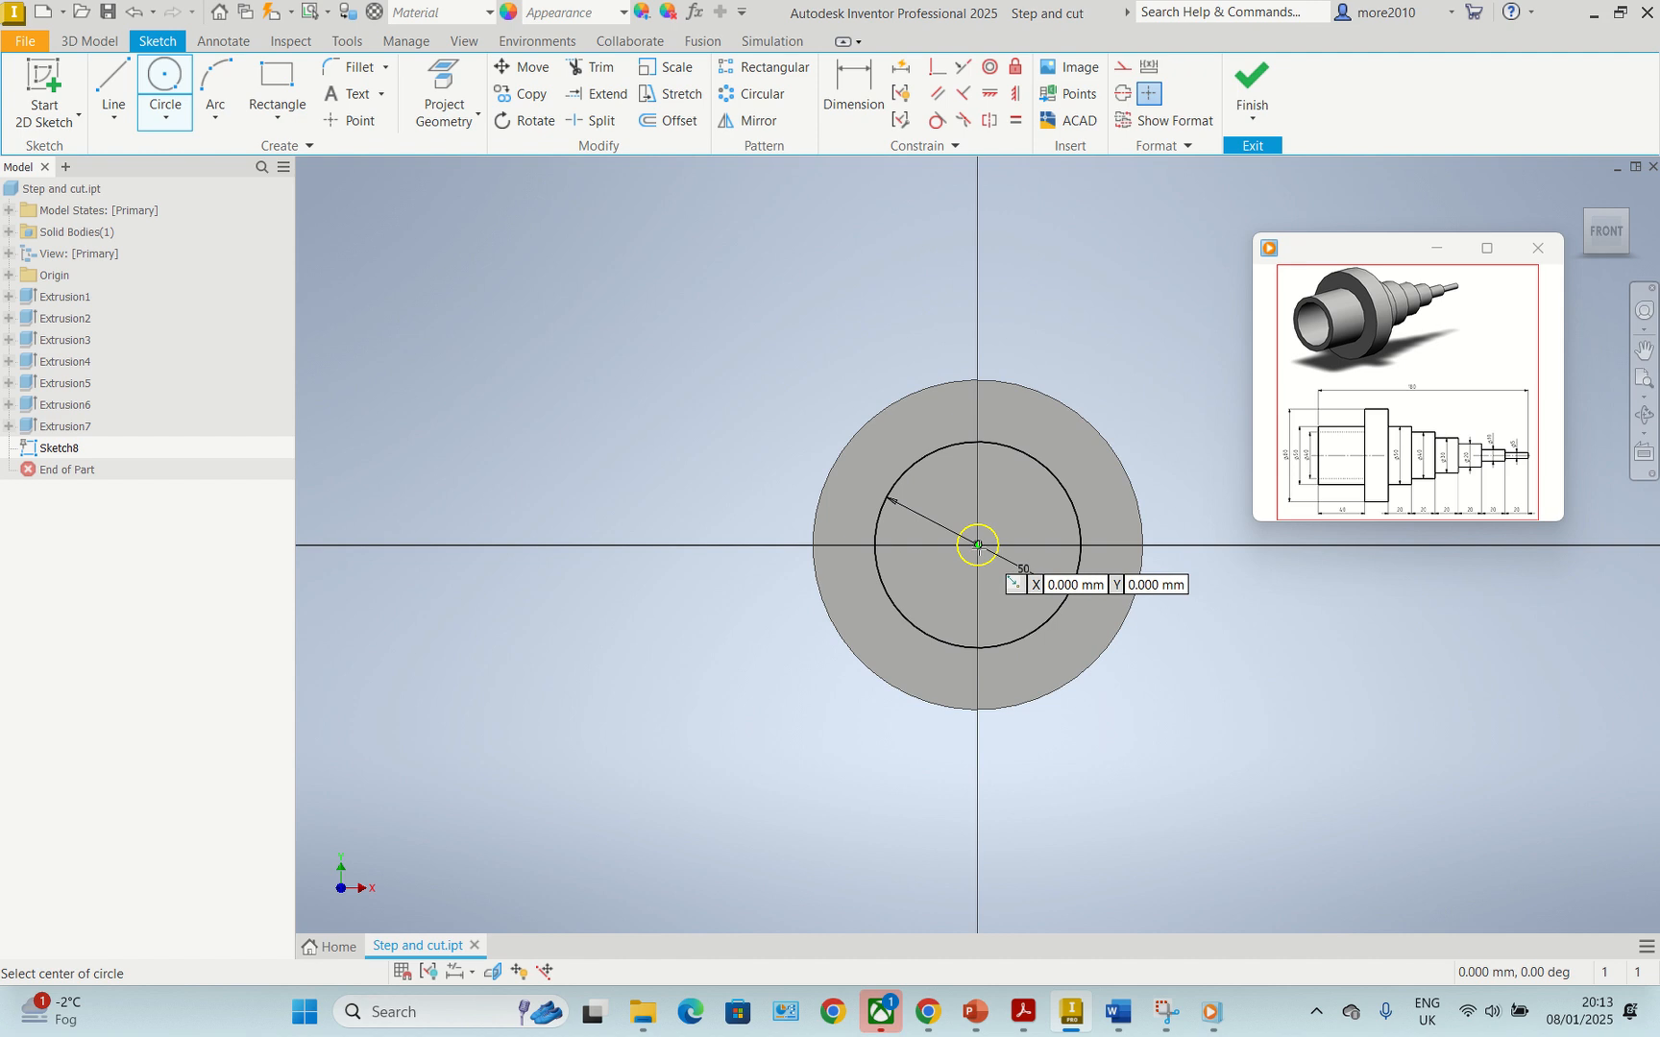
click(977, 545)
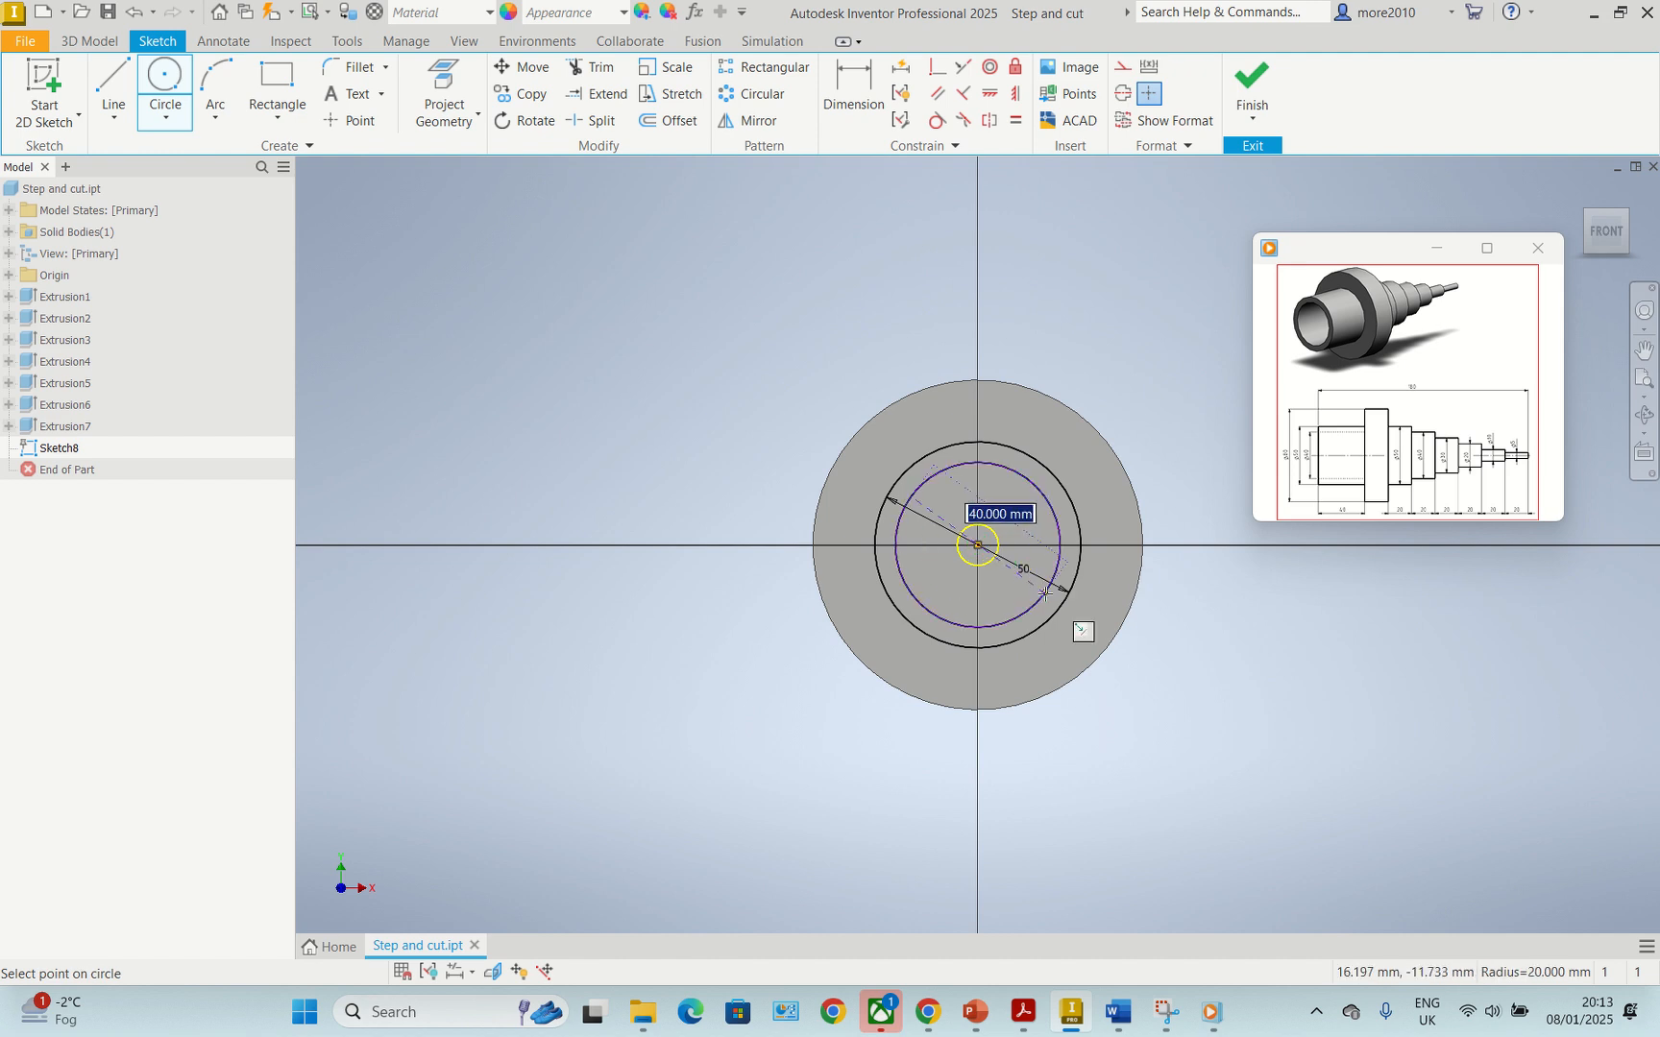
text(40)
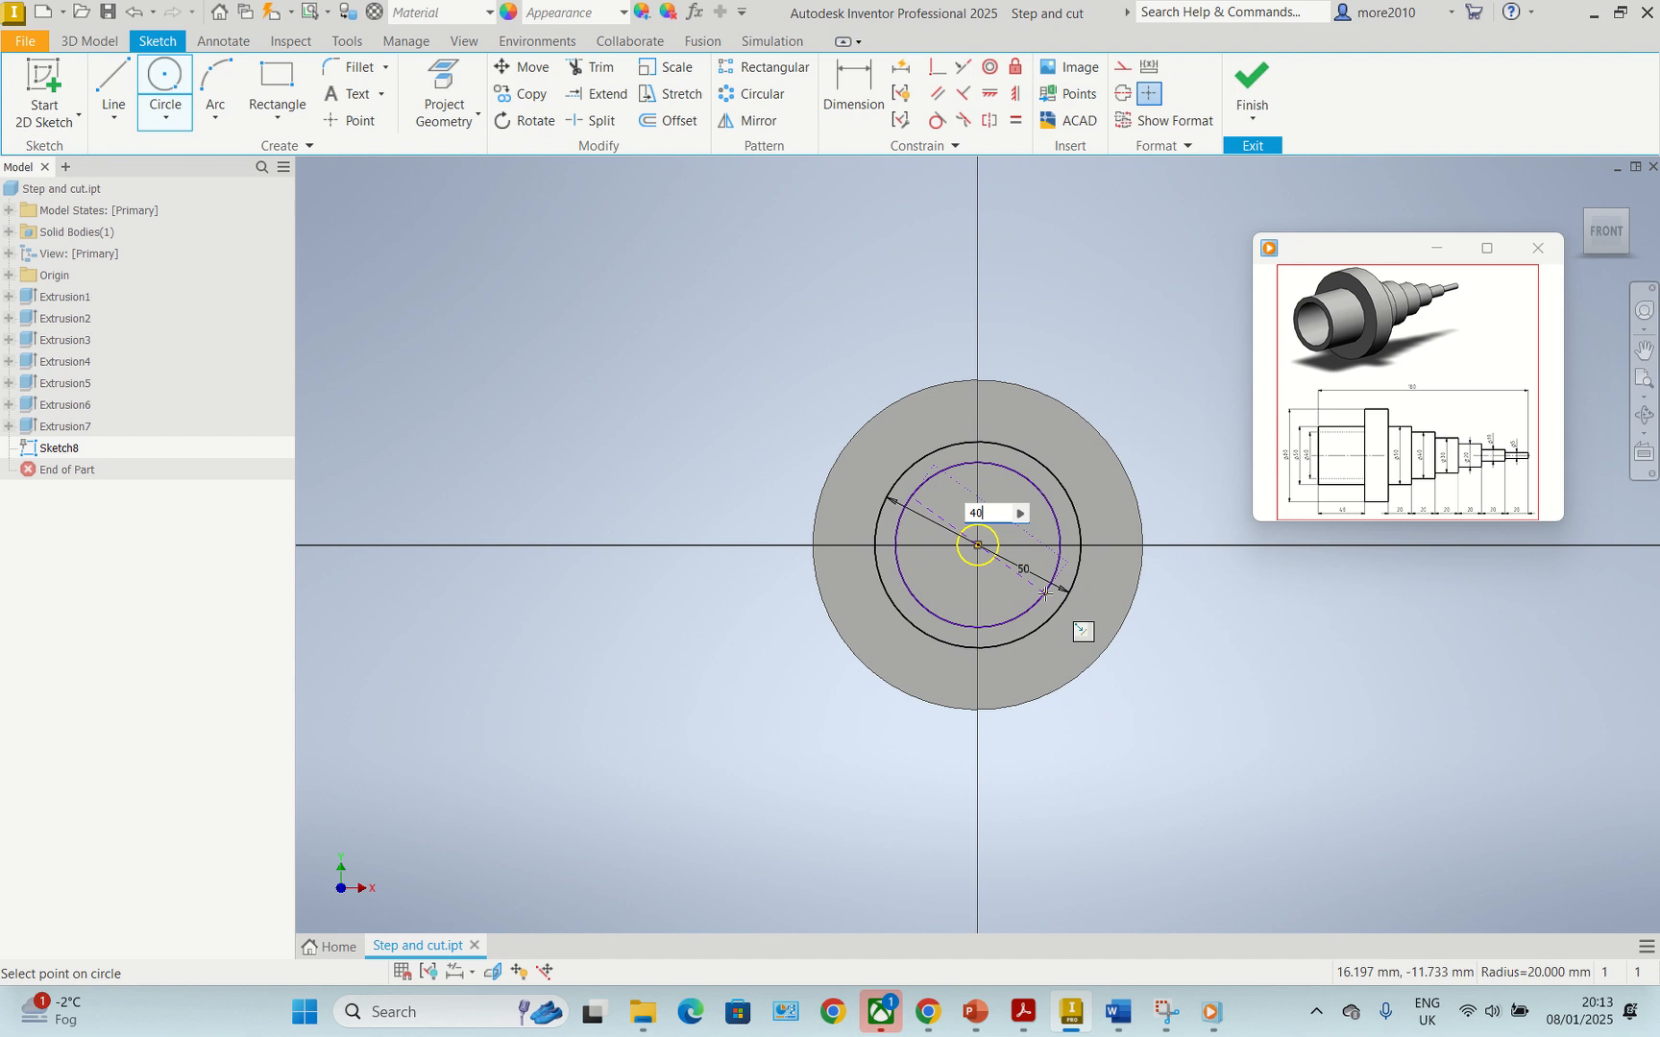
key(Return)
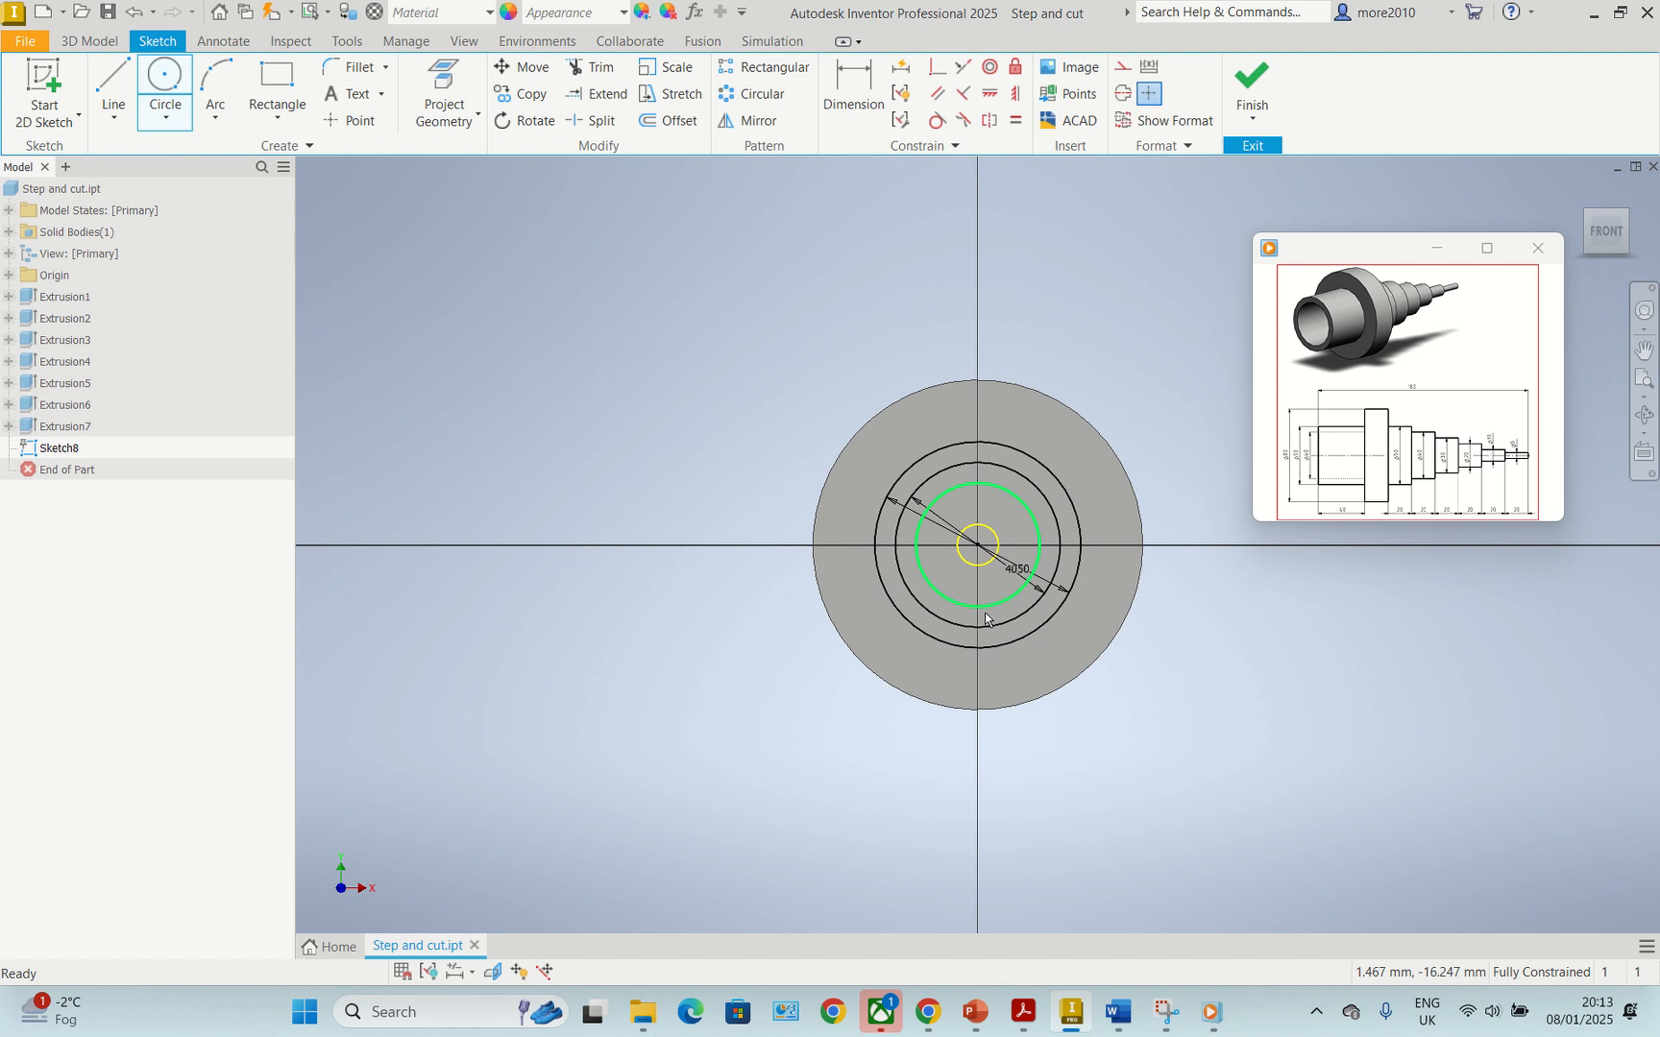
key(Escape)
- Delete the small projected circle at the centre of the flange face sketch
click(978, 565)
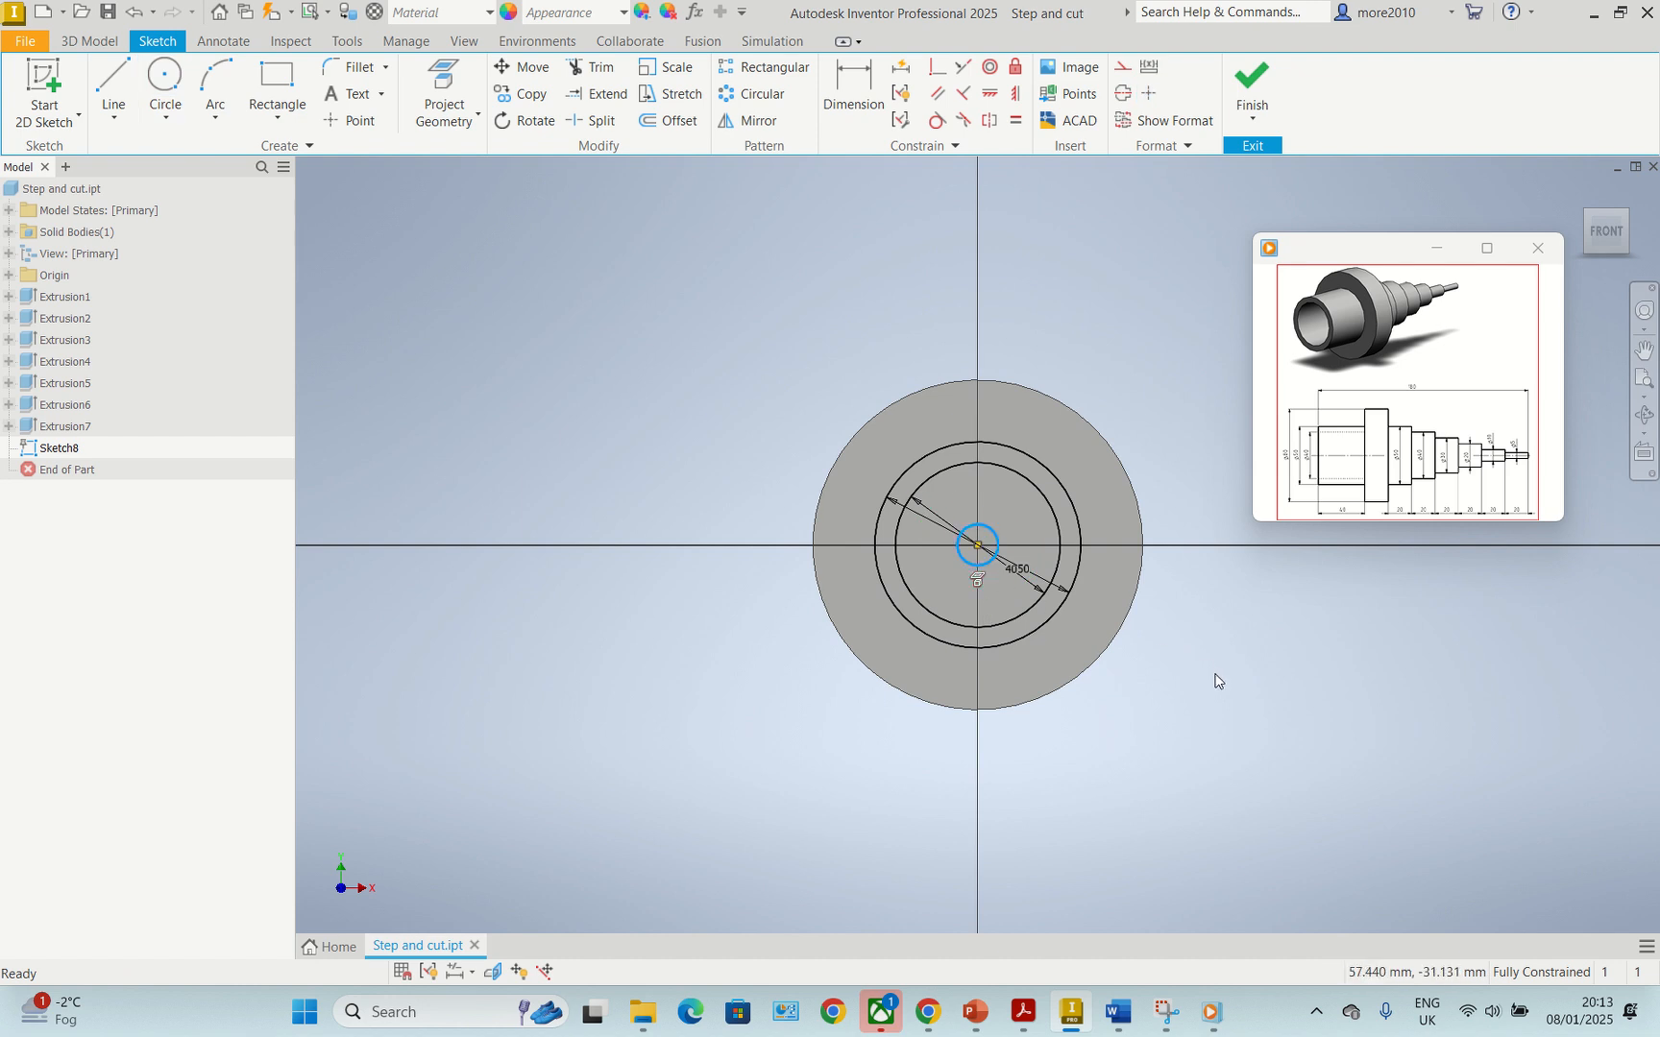
shift+middle_drag(1212, 678, 1071, 684)
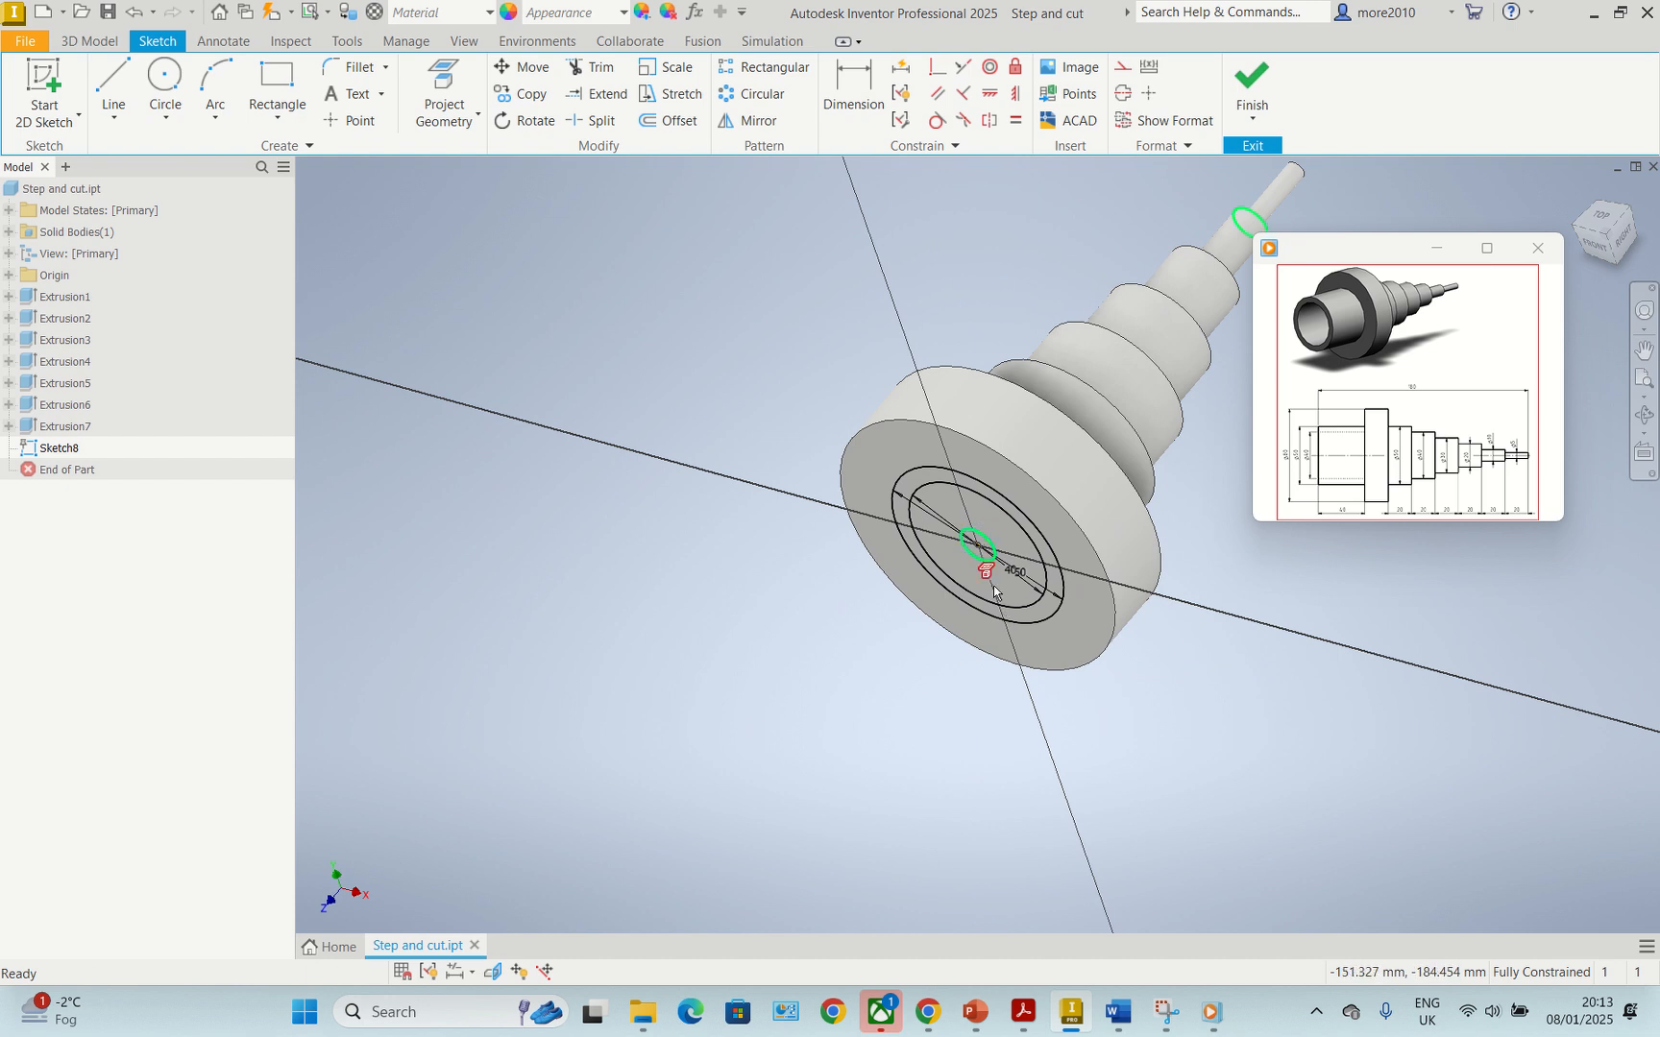
scroll(989, 562, up, 3)
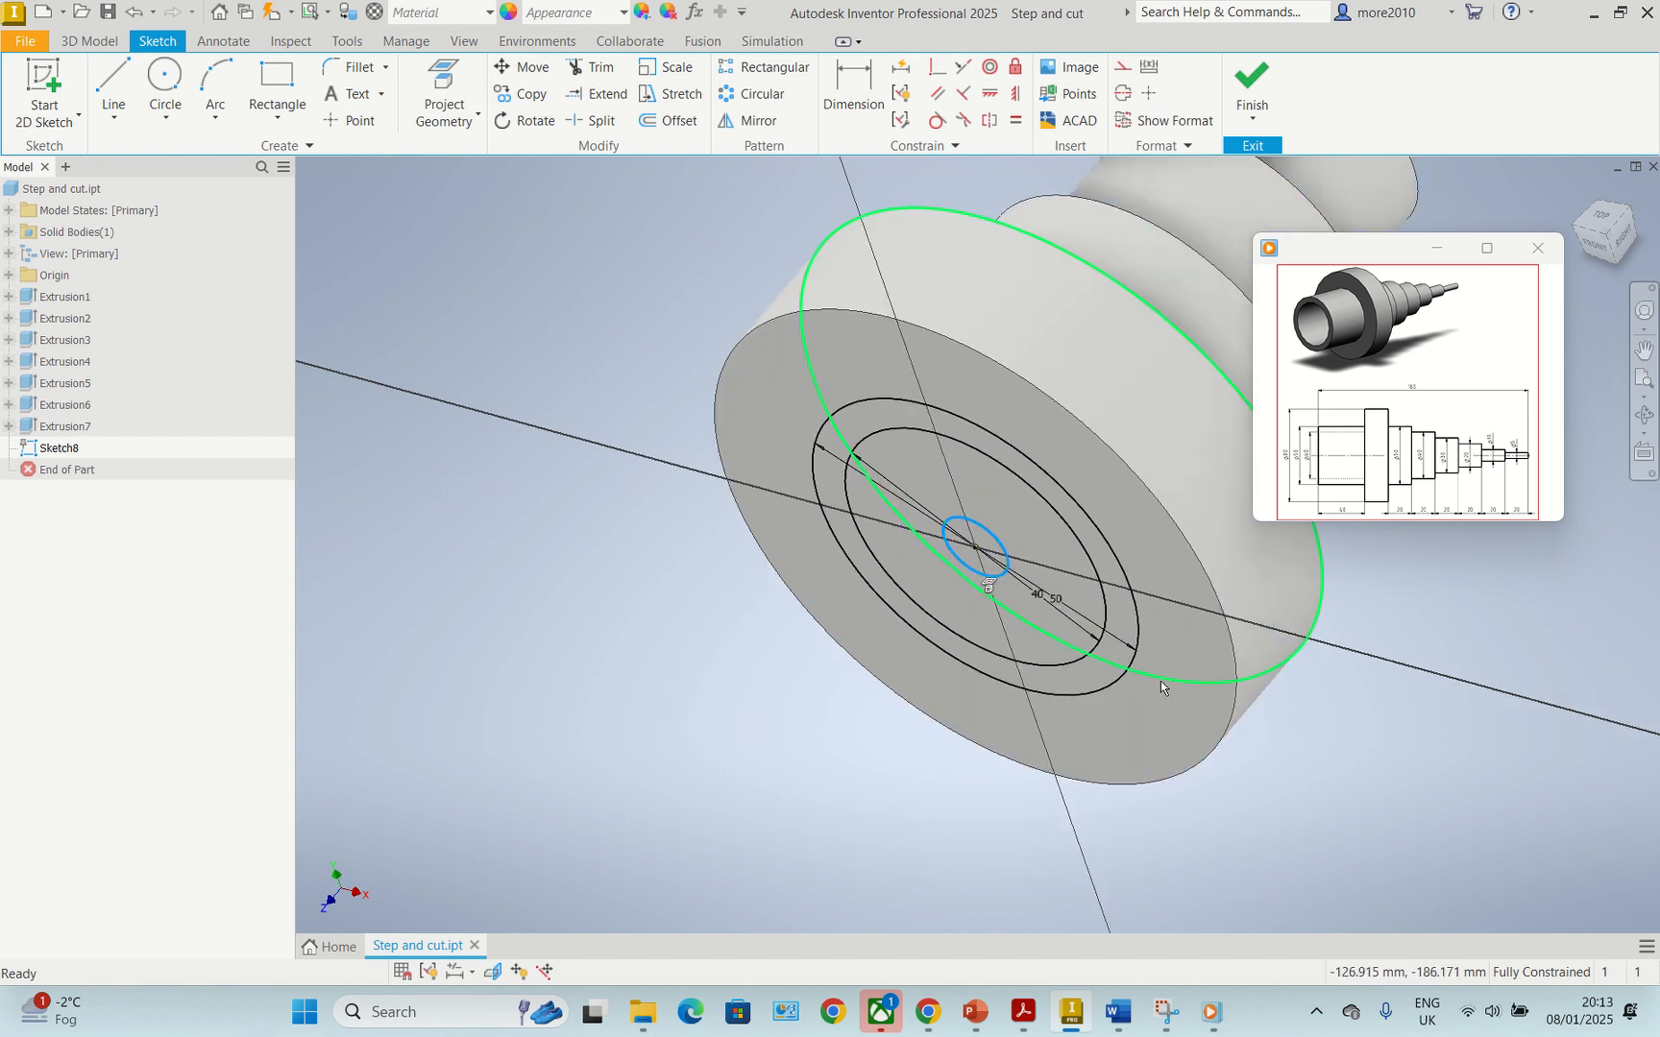
key(Delete)
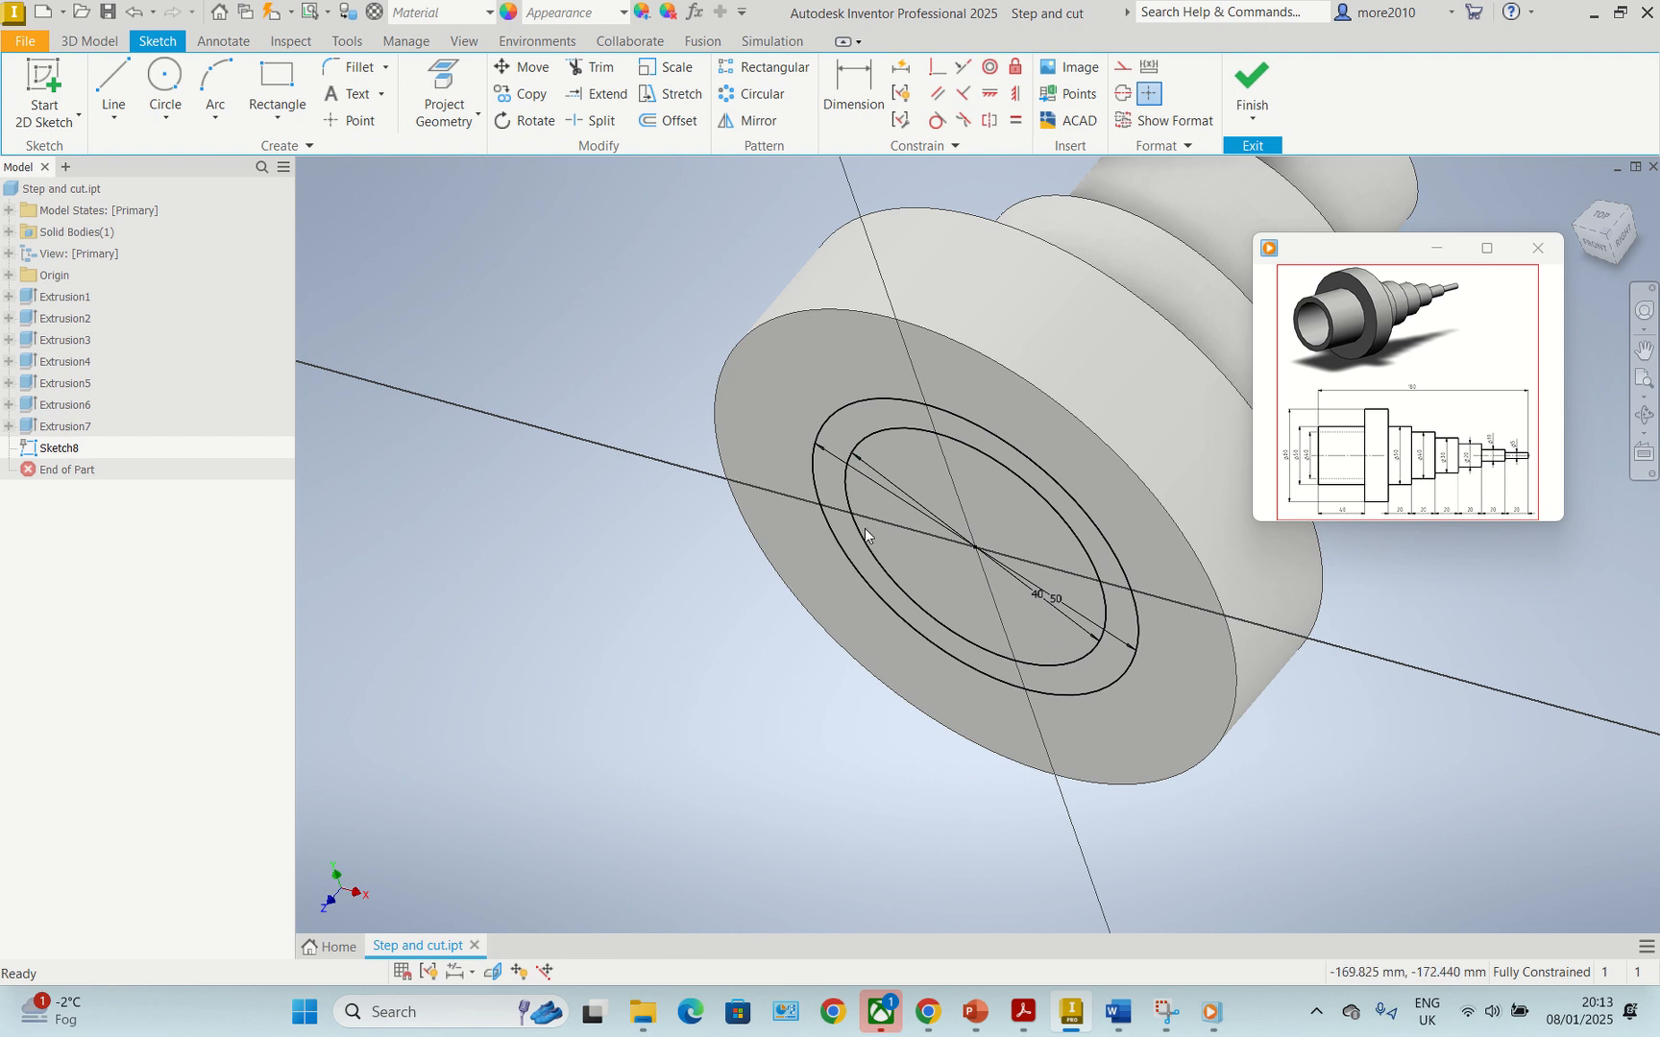
- Extrude the ring between the 40 mm and 50 mm circles by 40 mm to form the hollow end sleeve
key(e)
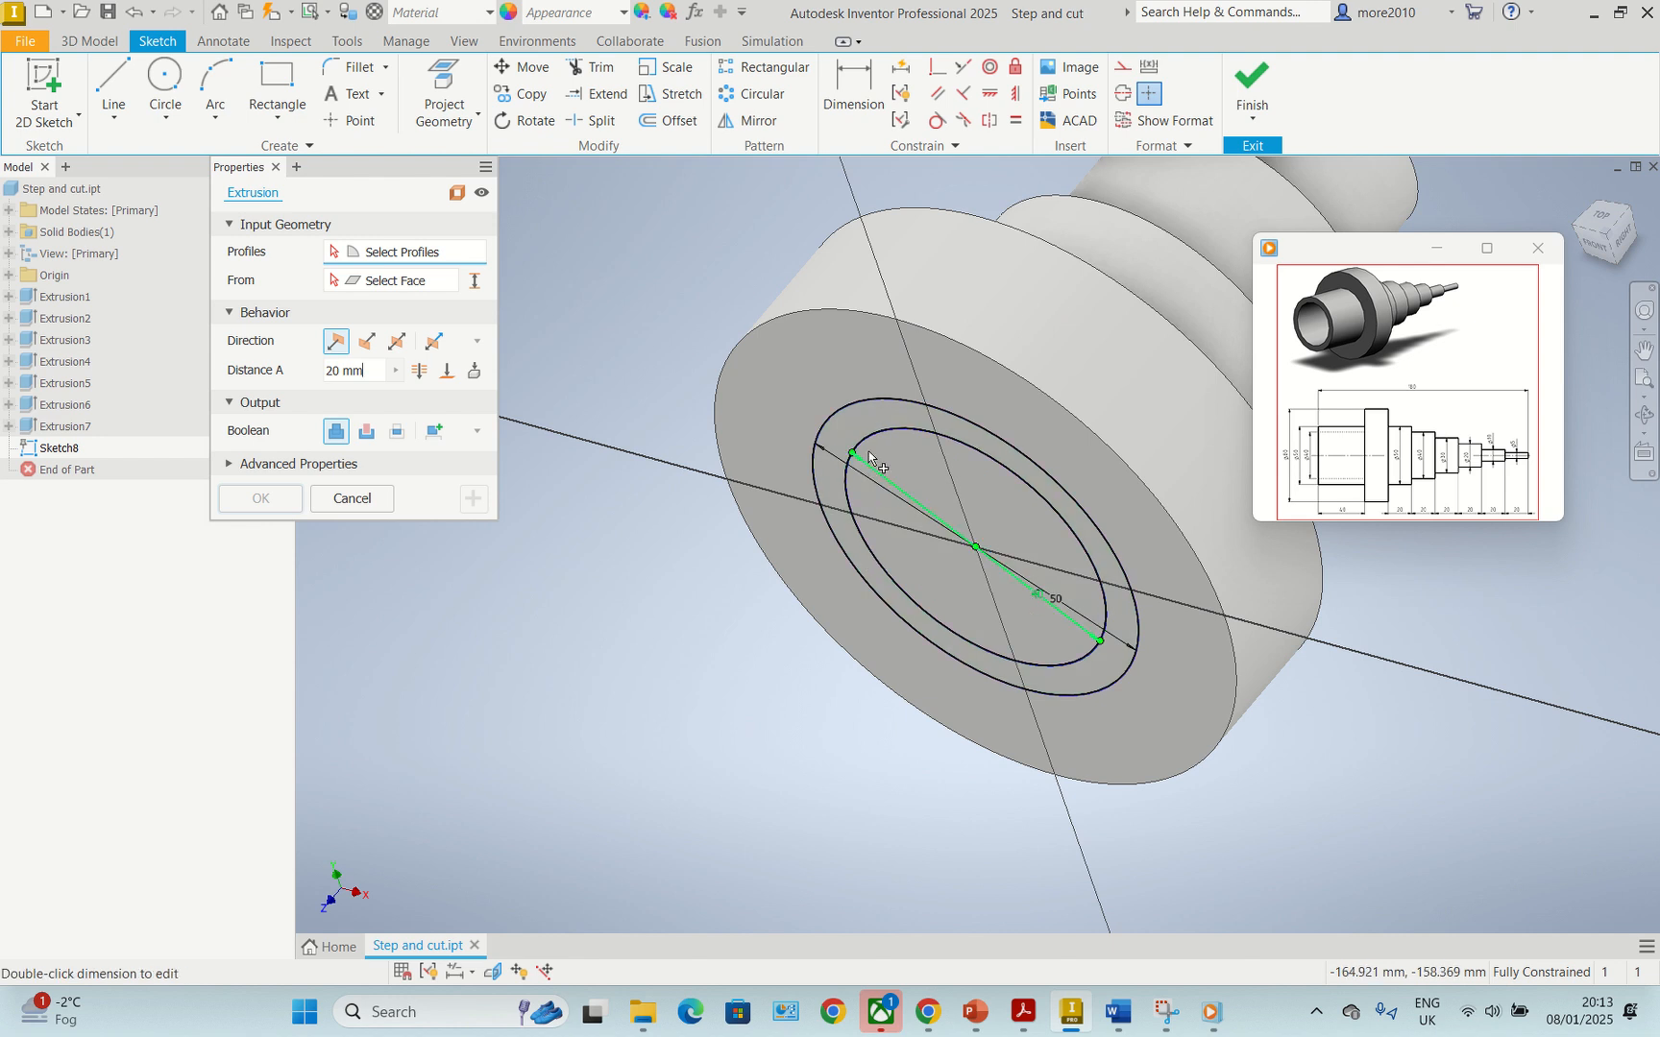
click(837, 444)
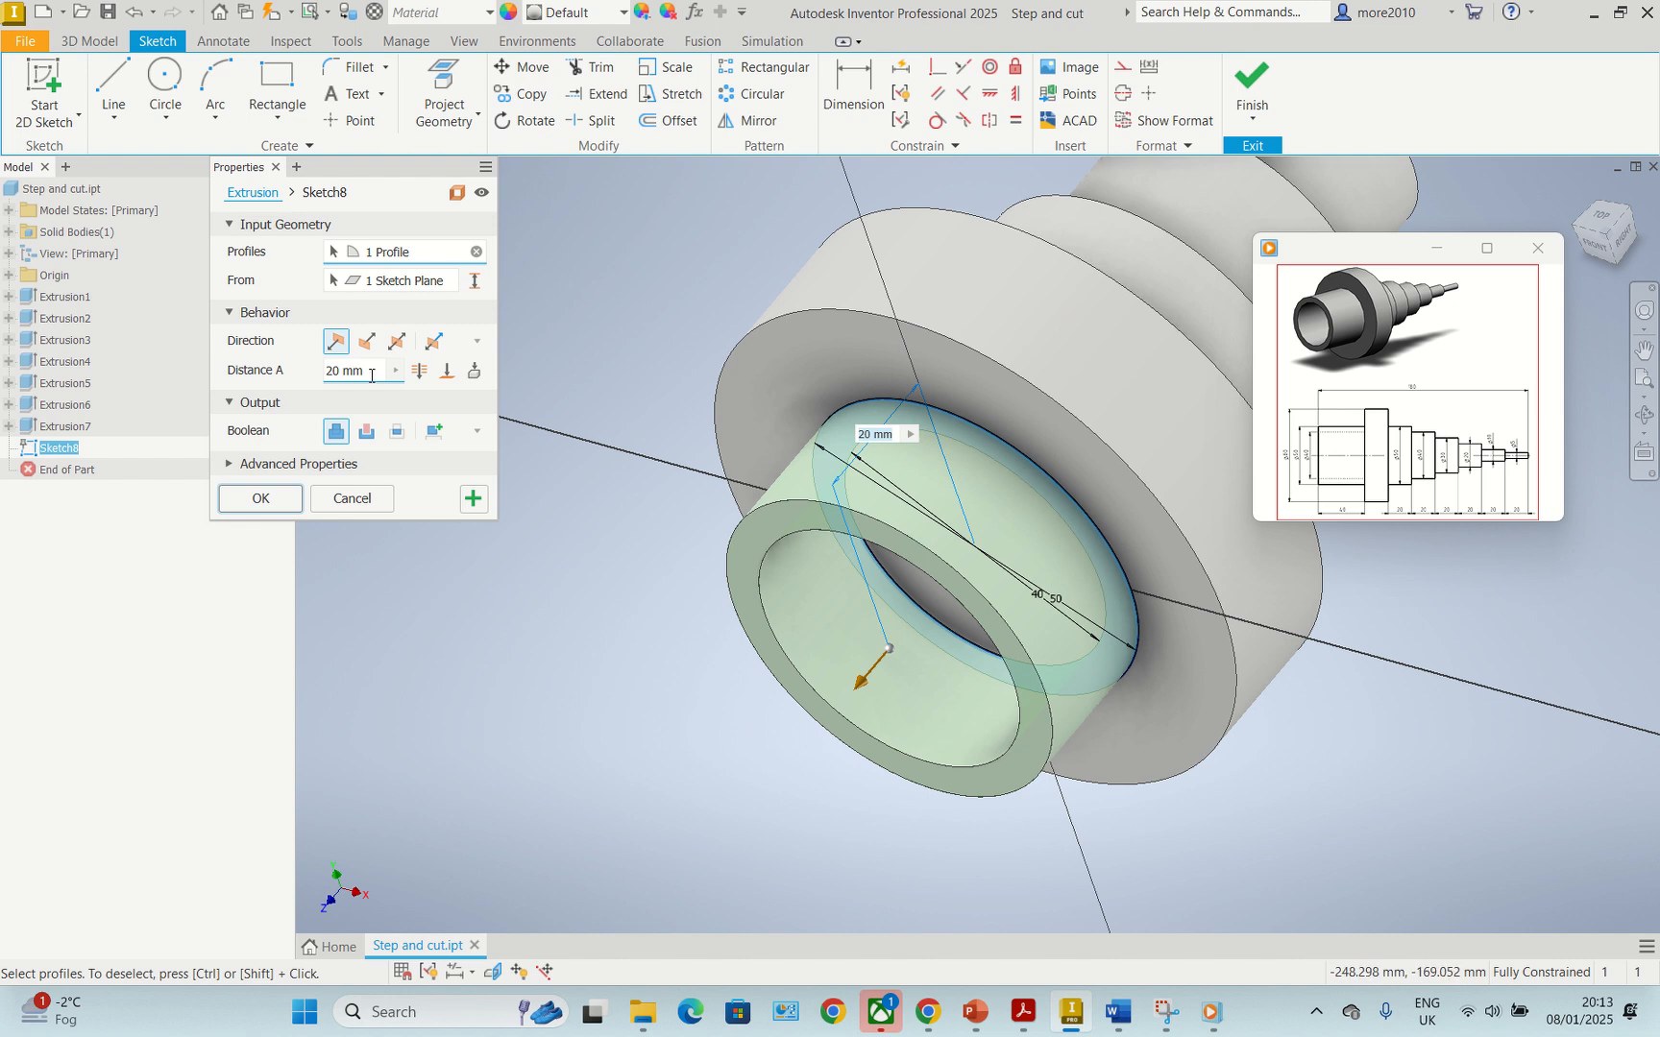
drag(372, 375, 328, 376)
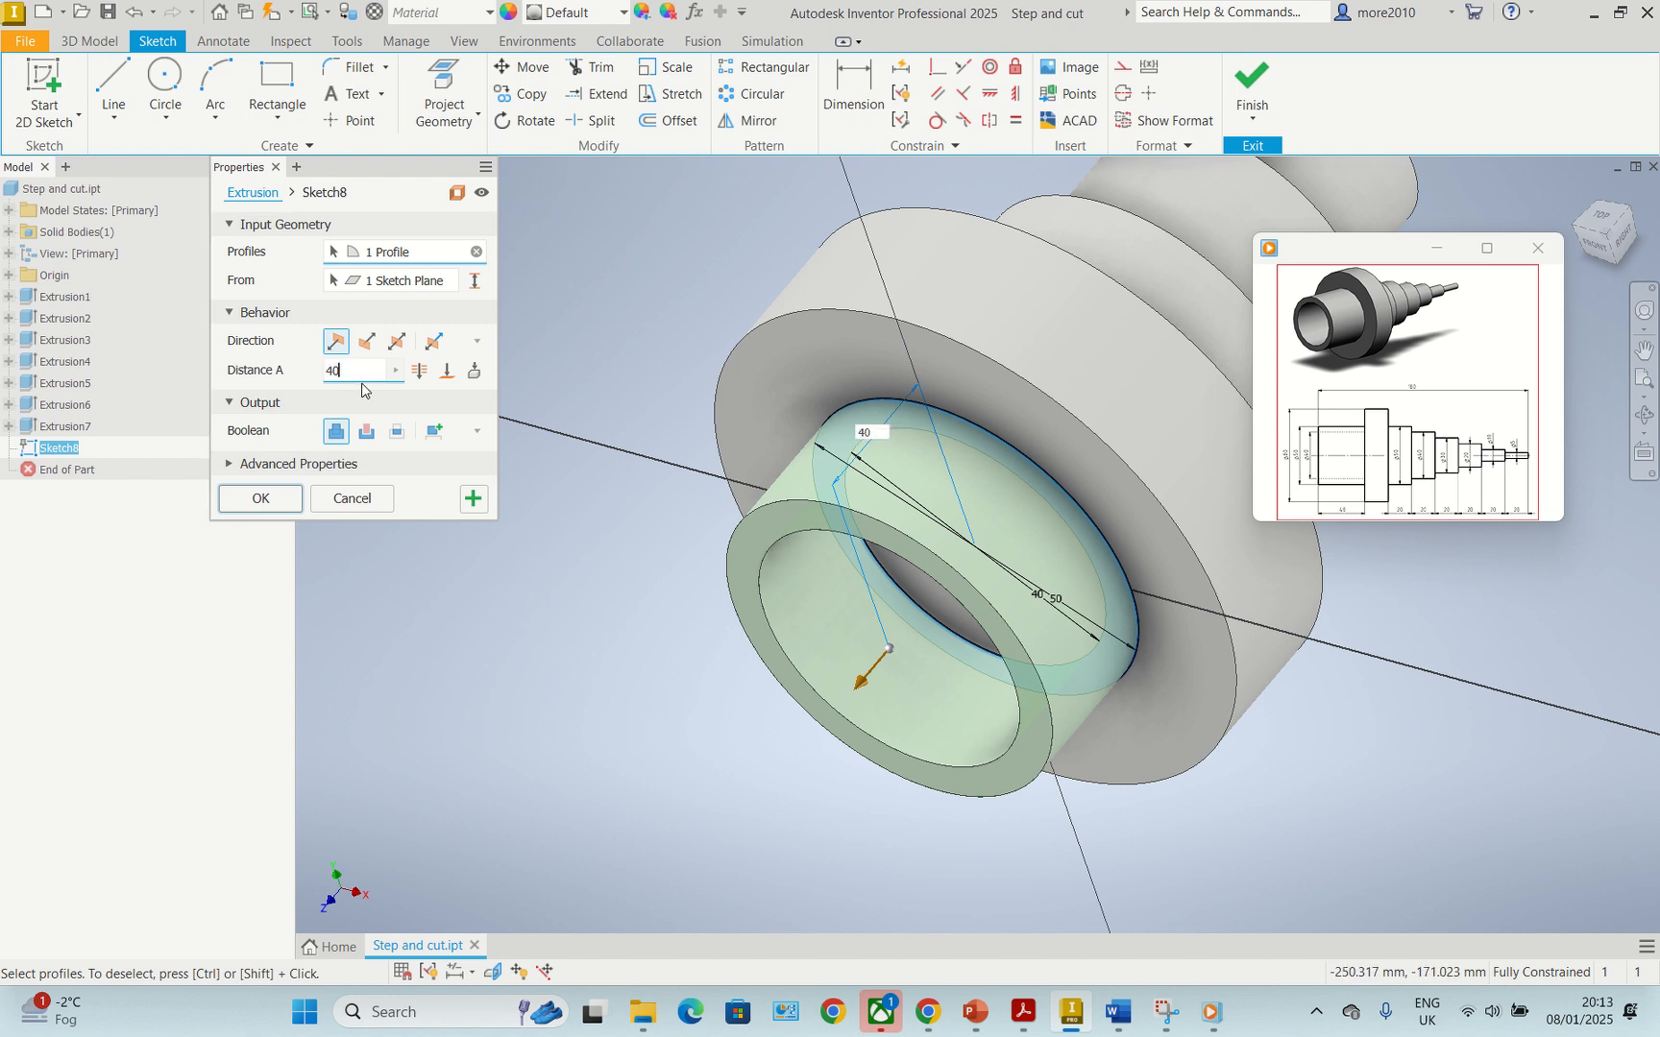
key(Return)
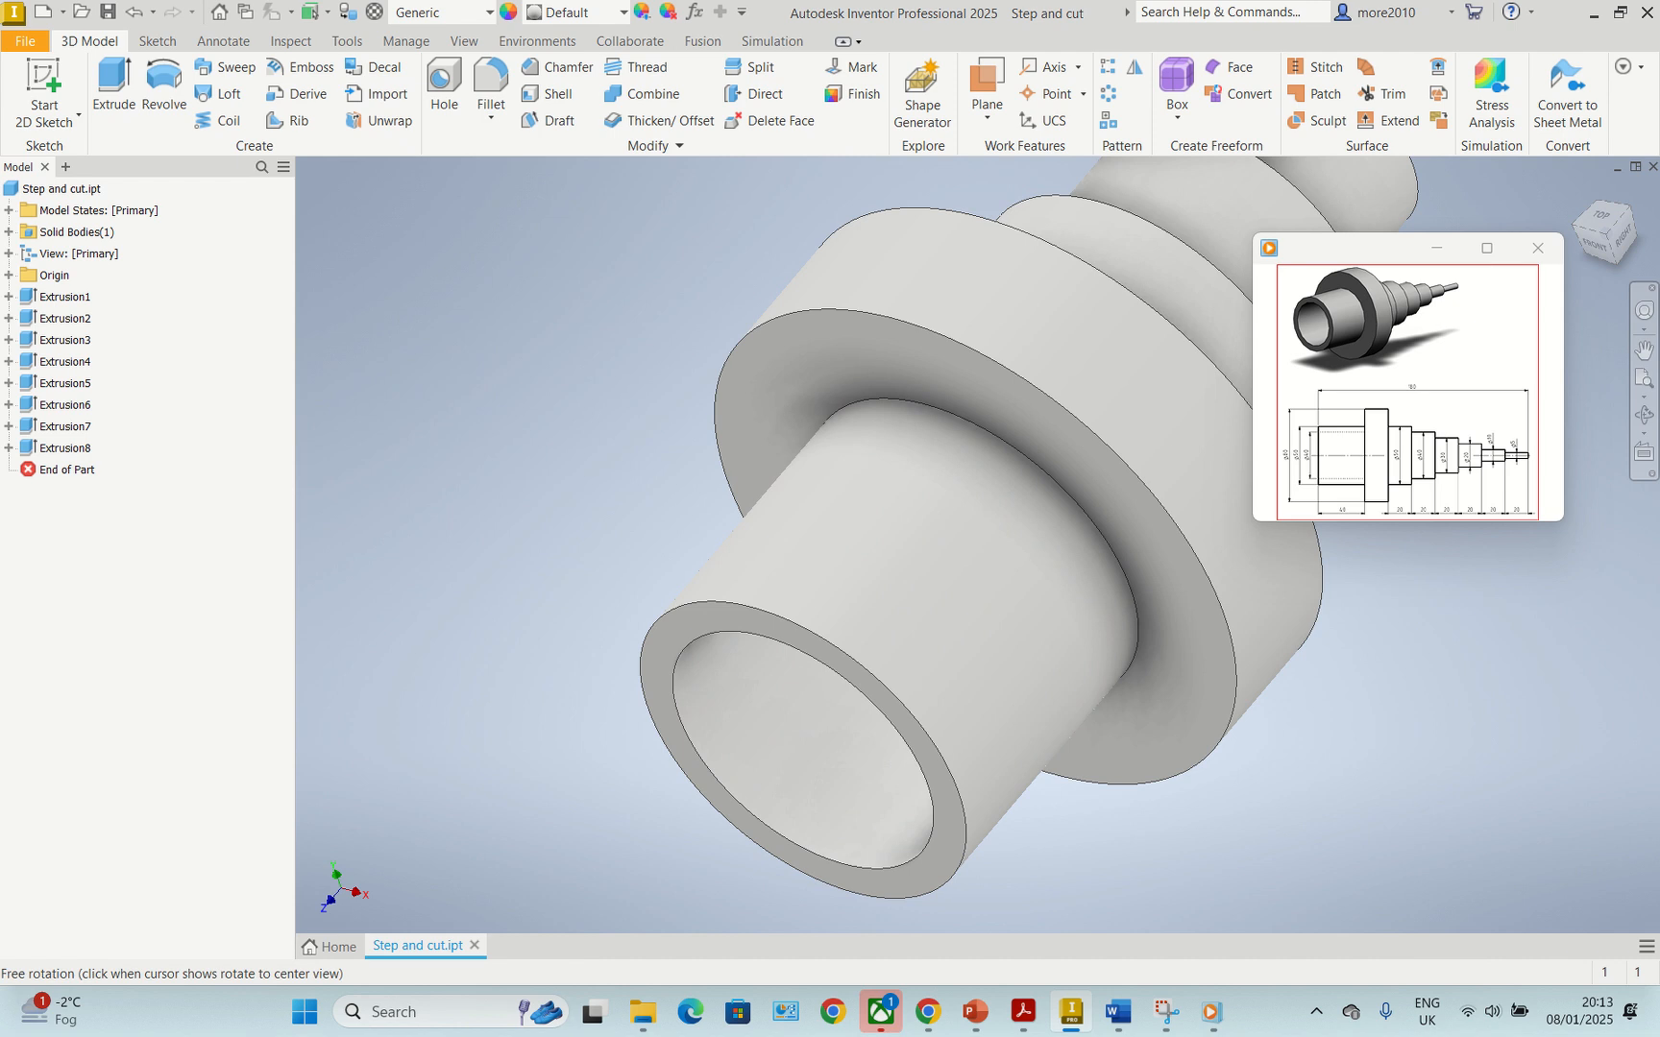
click(1579, 193)
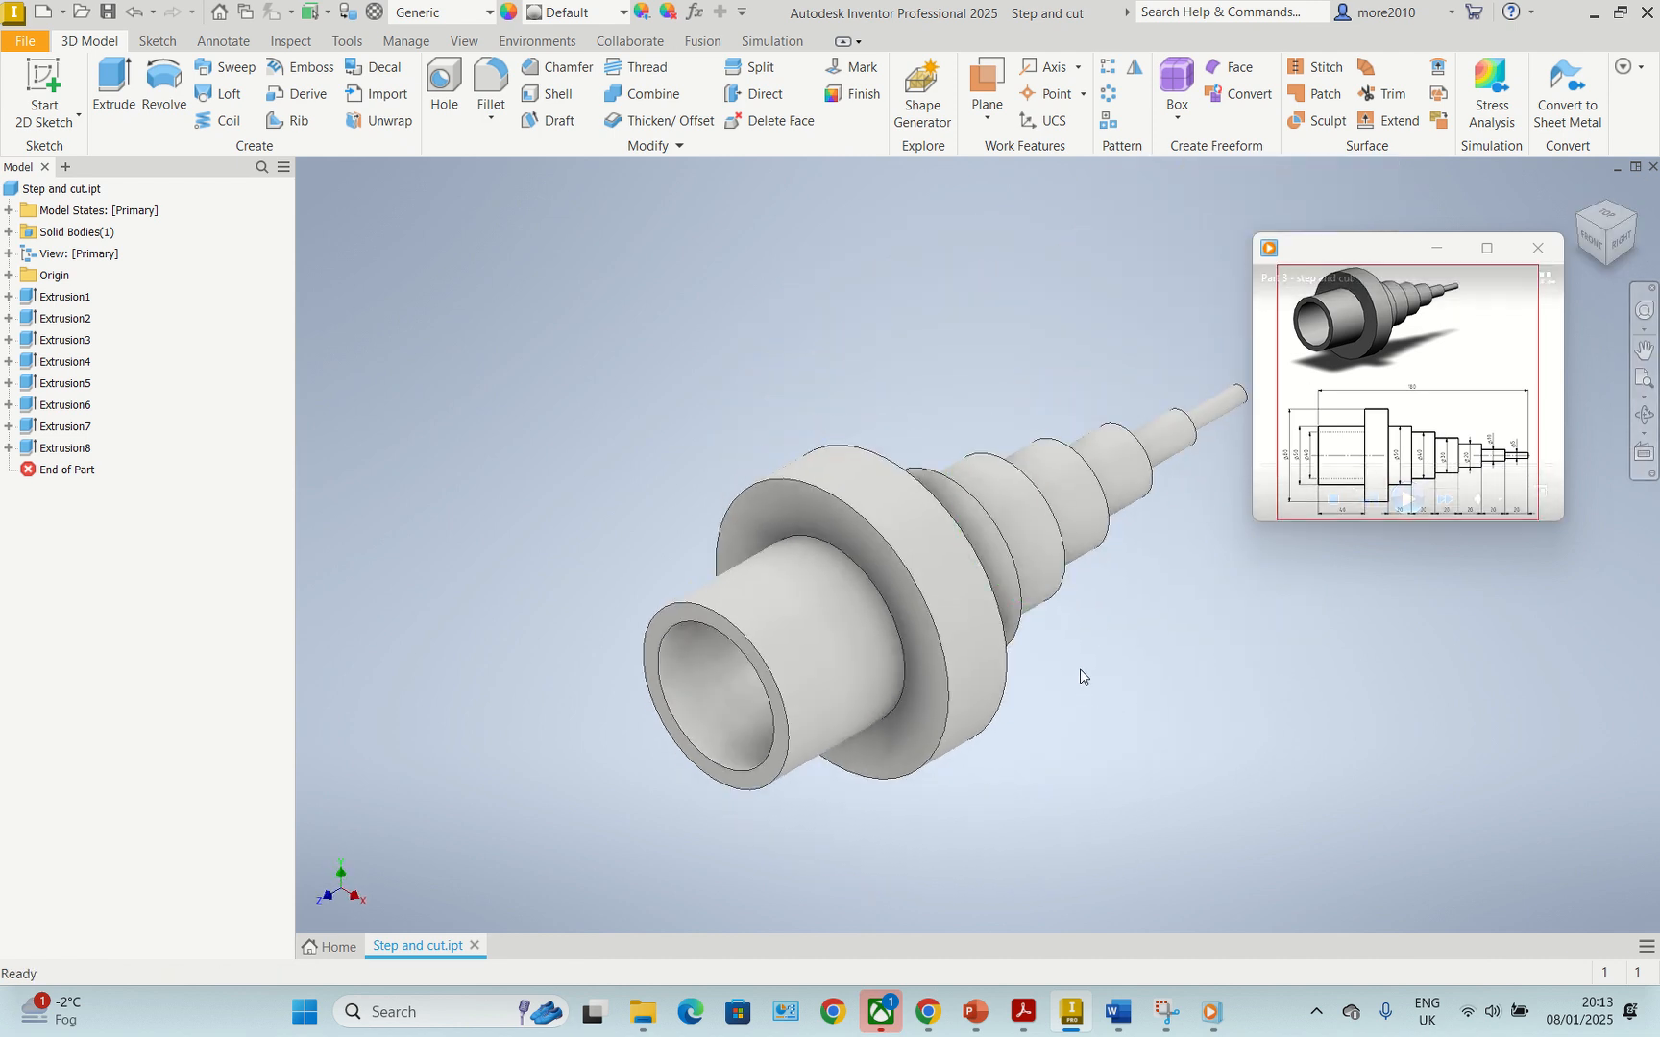
middle_drag(1153, 634, 1022, 576)
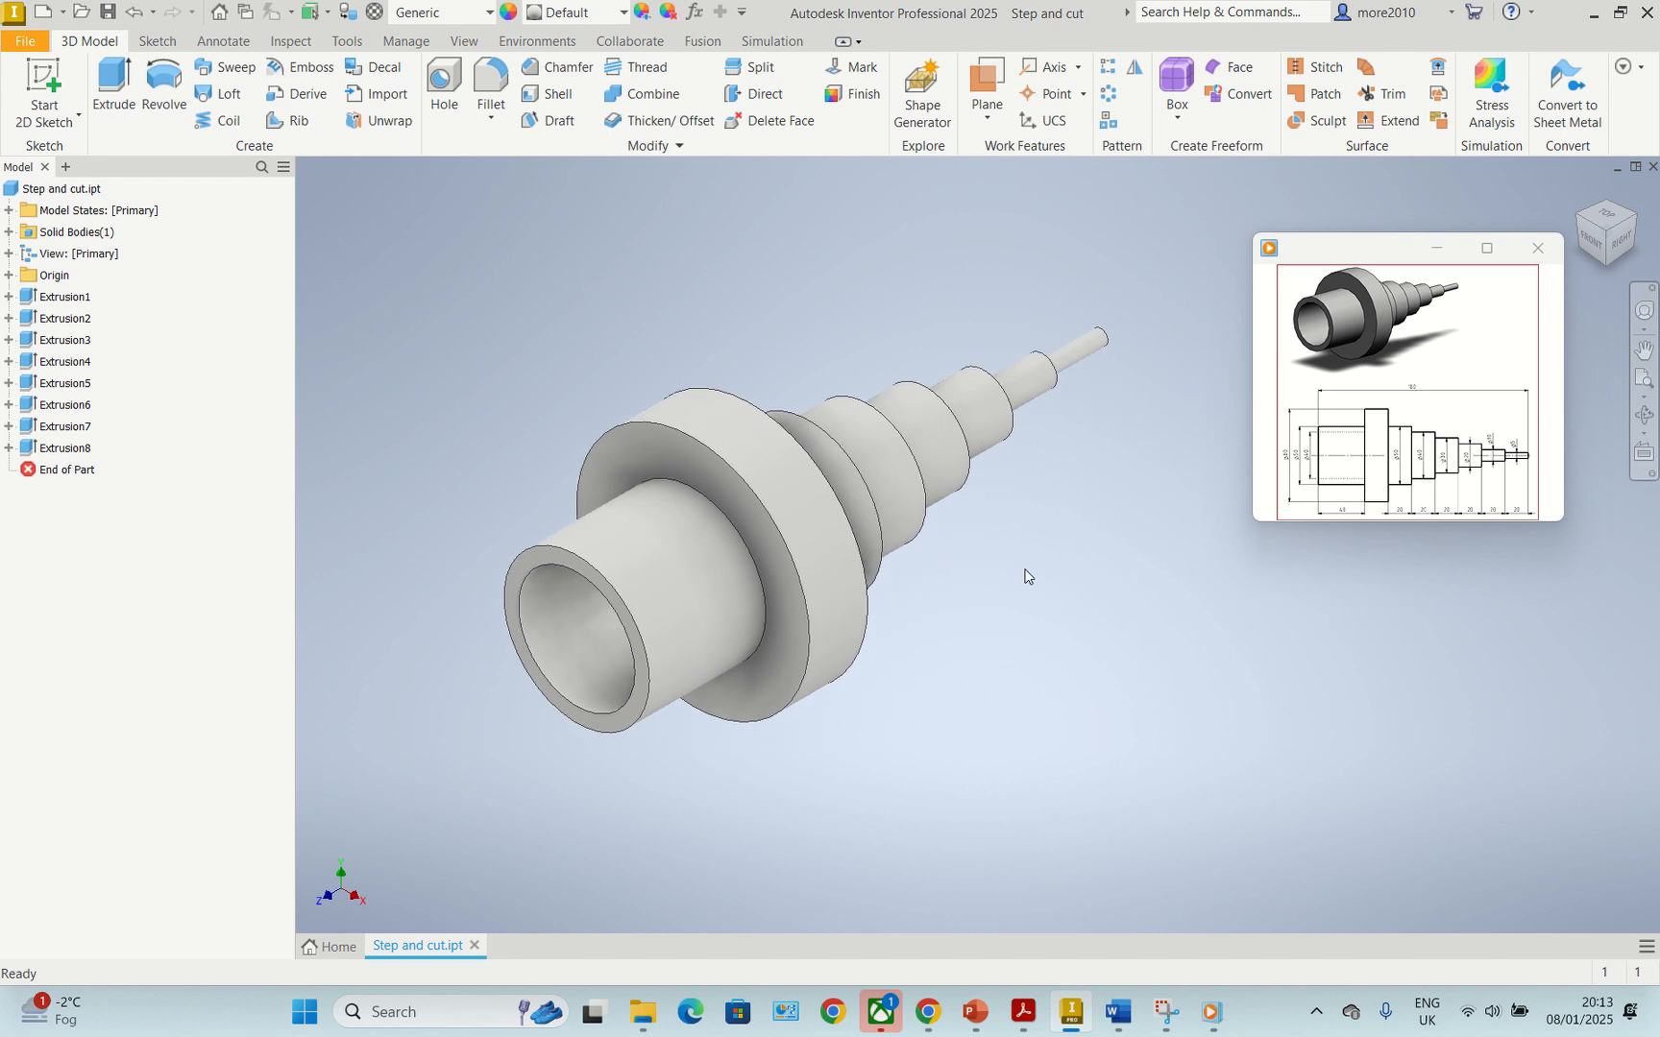